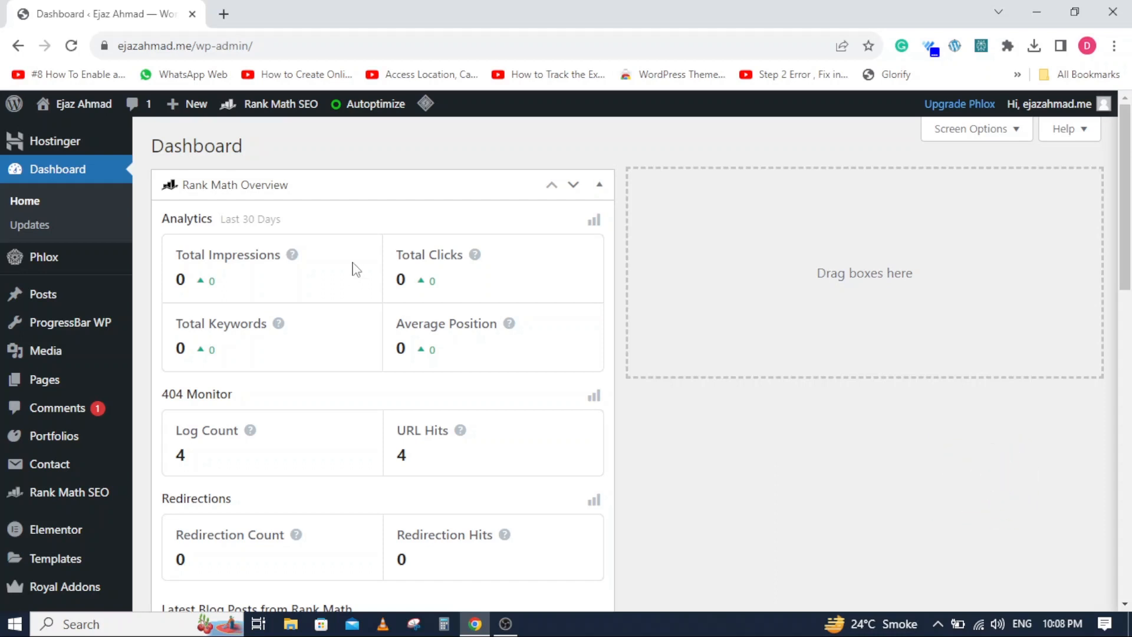
# - Search Google for "wordpress" in a new browser tab and skim the results
pyautogui.click(224, 14)
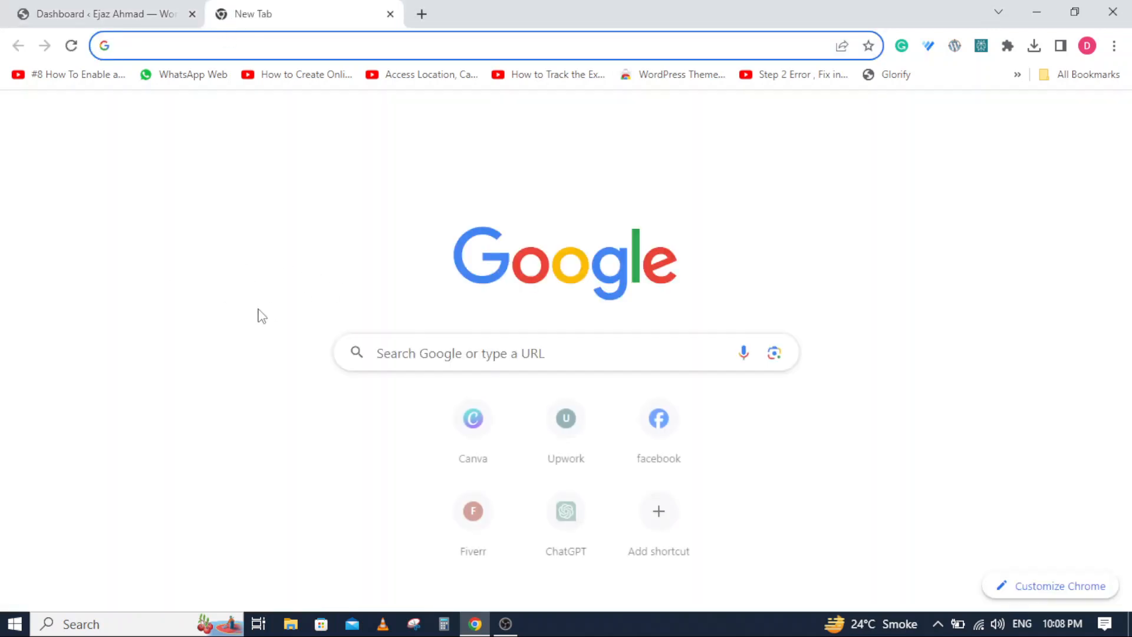
pyautogui.click(420, 357)
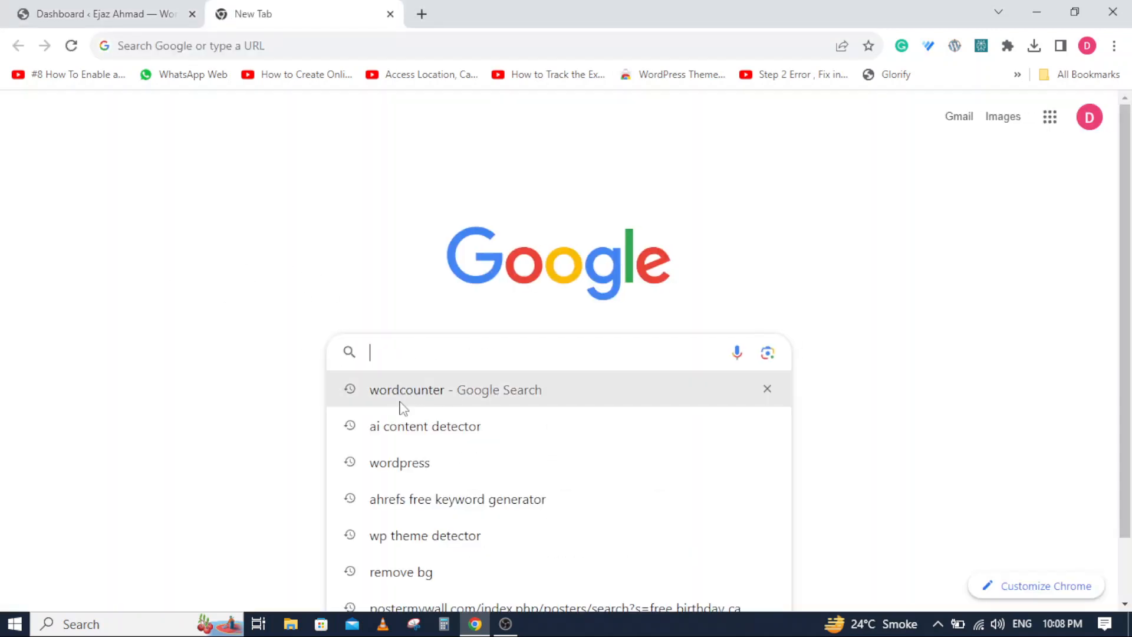
pyautogui.click(405, 465)
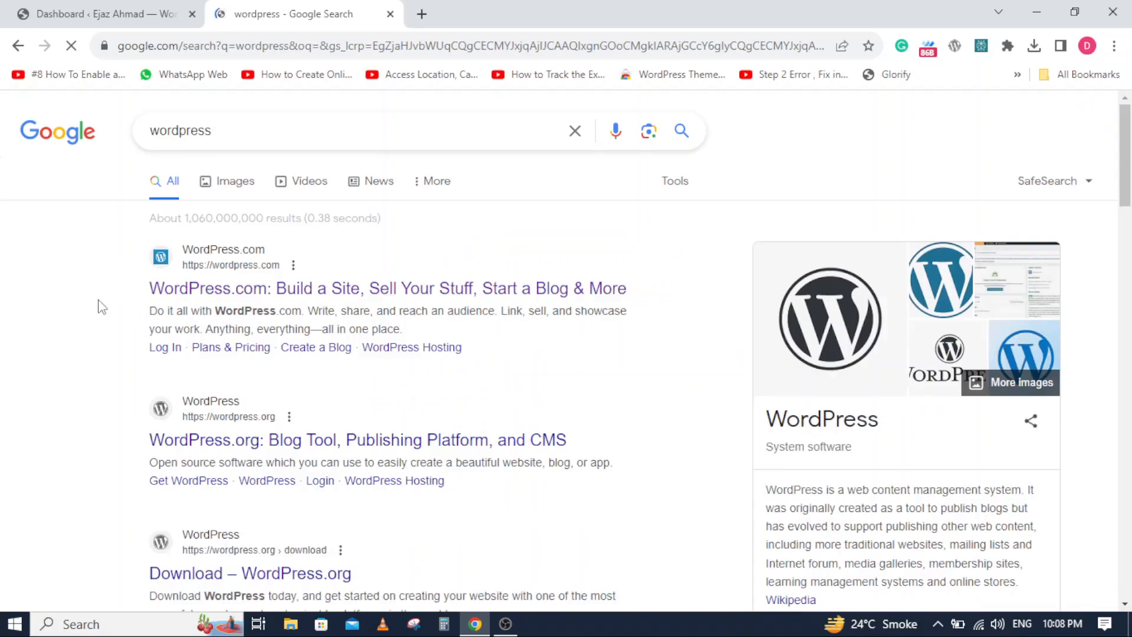
pyautogui.scroll(-4, 98, 300)
pyautogui.scroll(4, 99, 300)
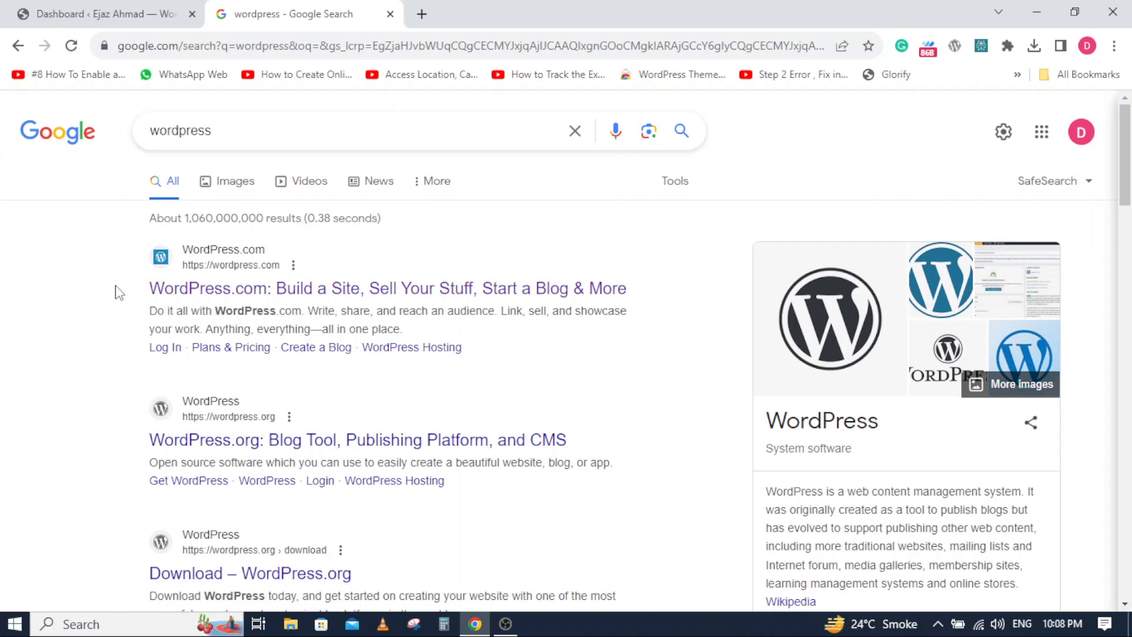
# - Return to the WordPress dashboard and open the page for adding new plugins
pyautogui.click(118, 11)
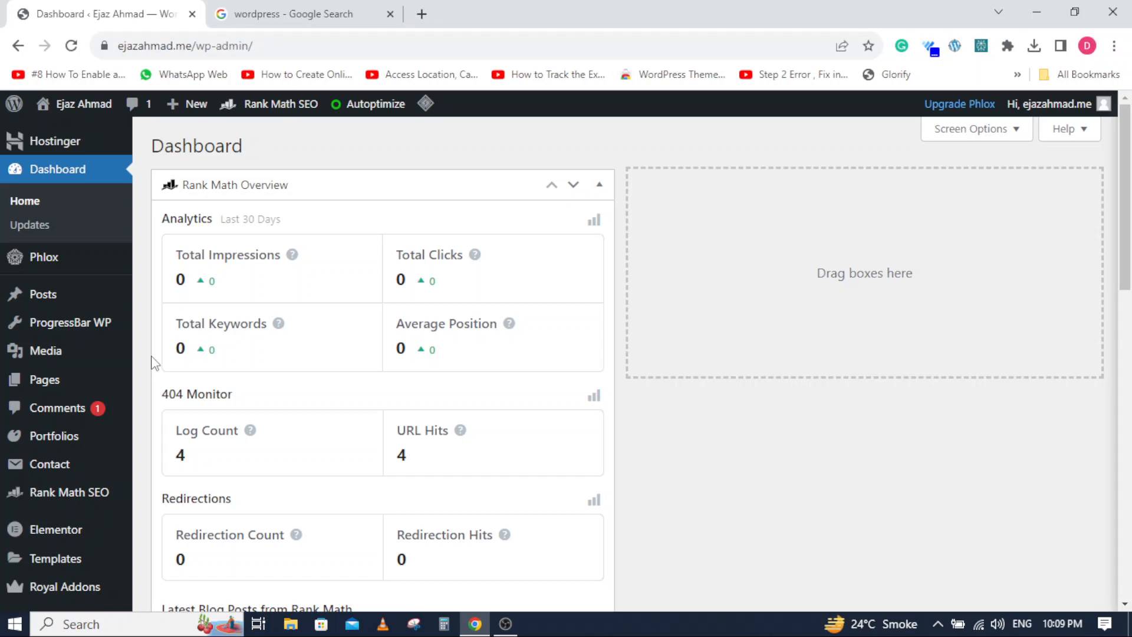
pyautogui.scroll(-4, 14, 383)
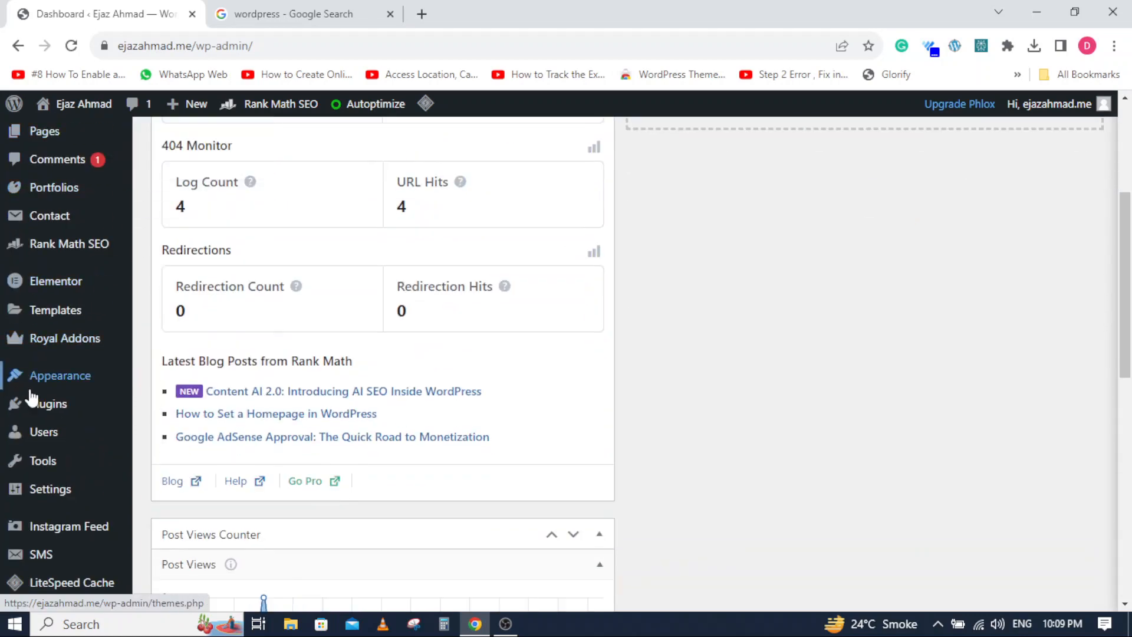
pyautogui.moveTo(50, 407)
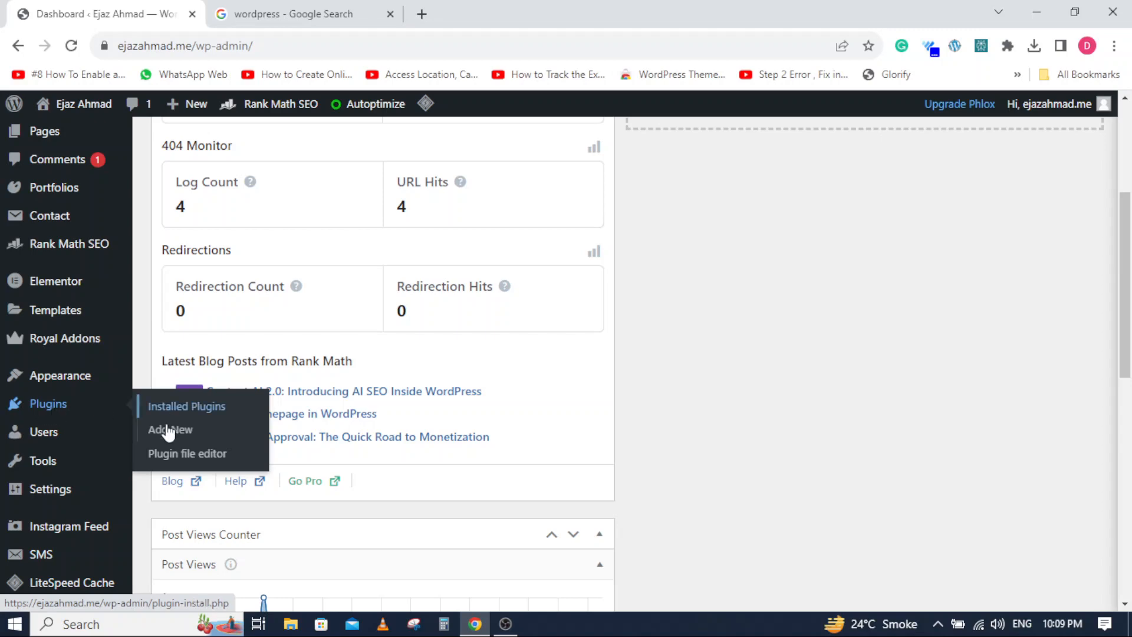
pyautogui.click(167, 435)
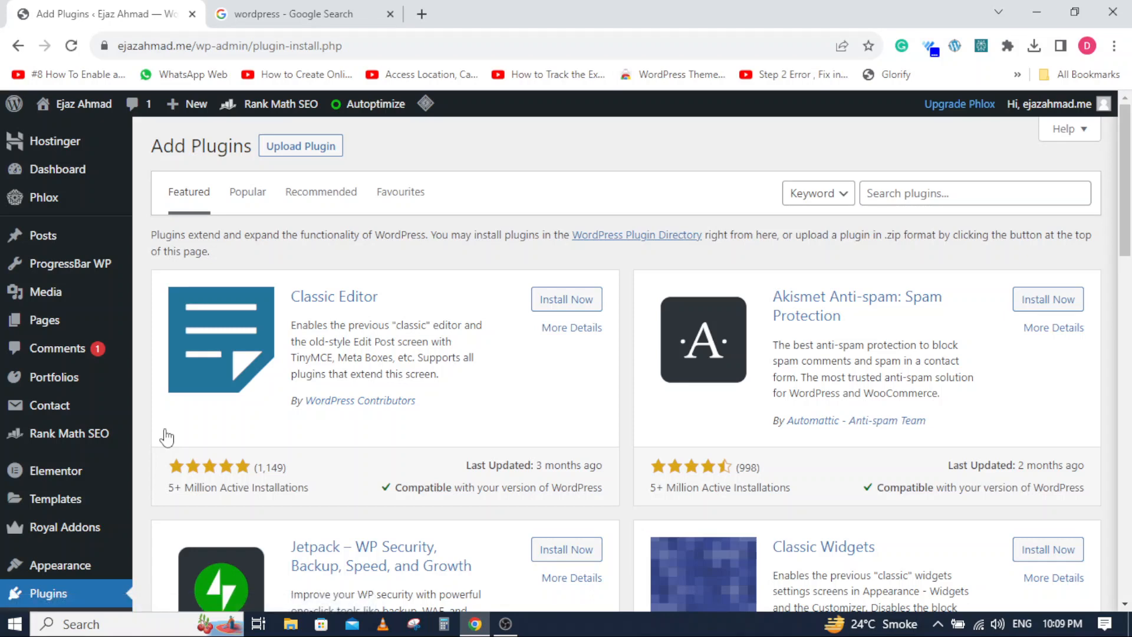
# - Try to find the caching plugin by searching the plugin directory for "lite speed cashe"
pyautogui.click(897, 190)
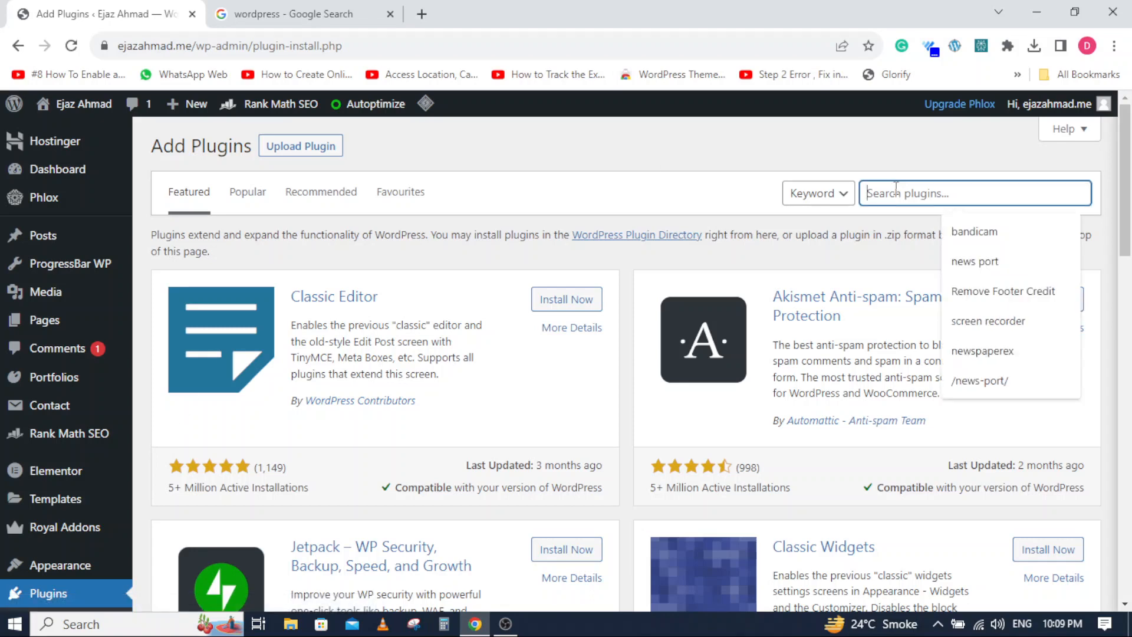
pyautogui.write('lite sp')
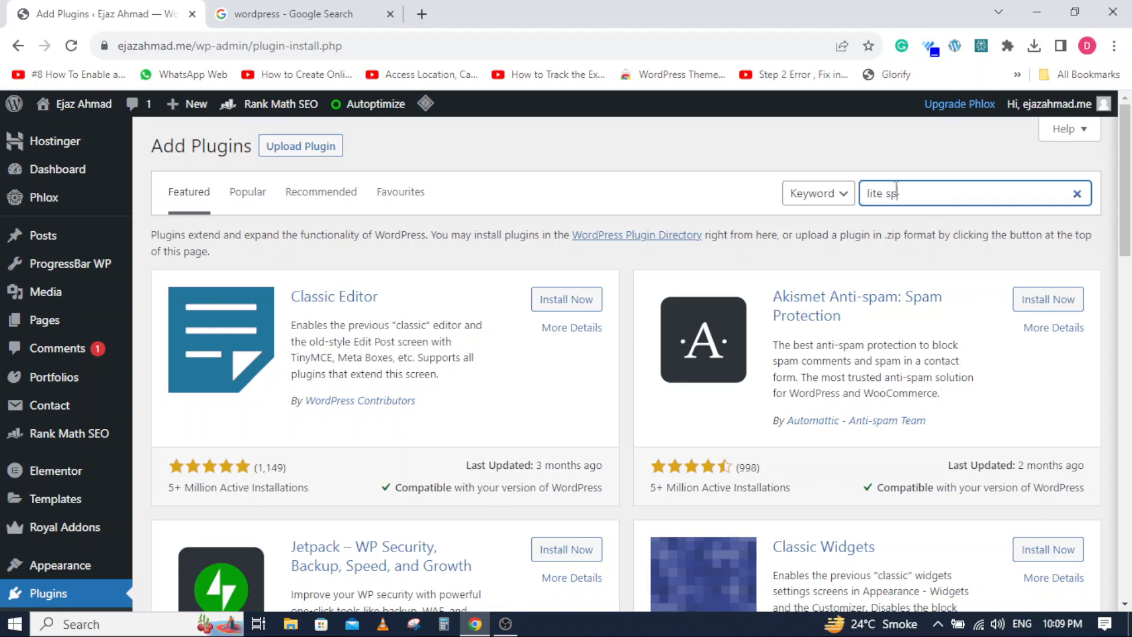
pyautogui.write('eed cash')
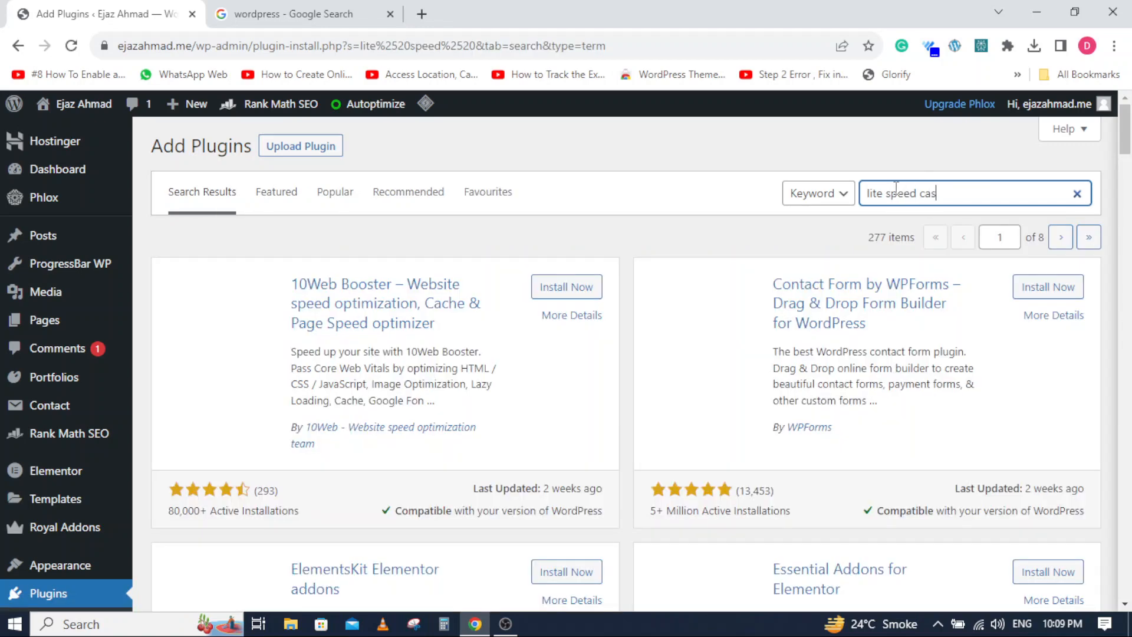
pyautogui.write('e')
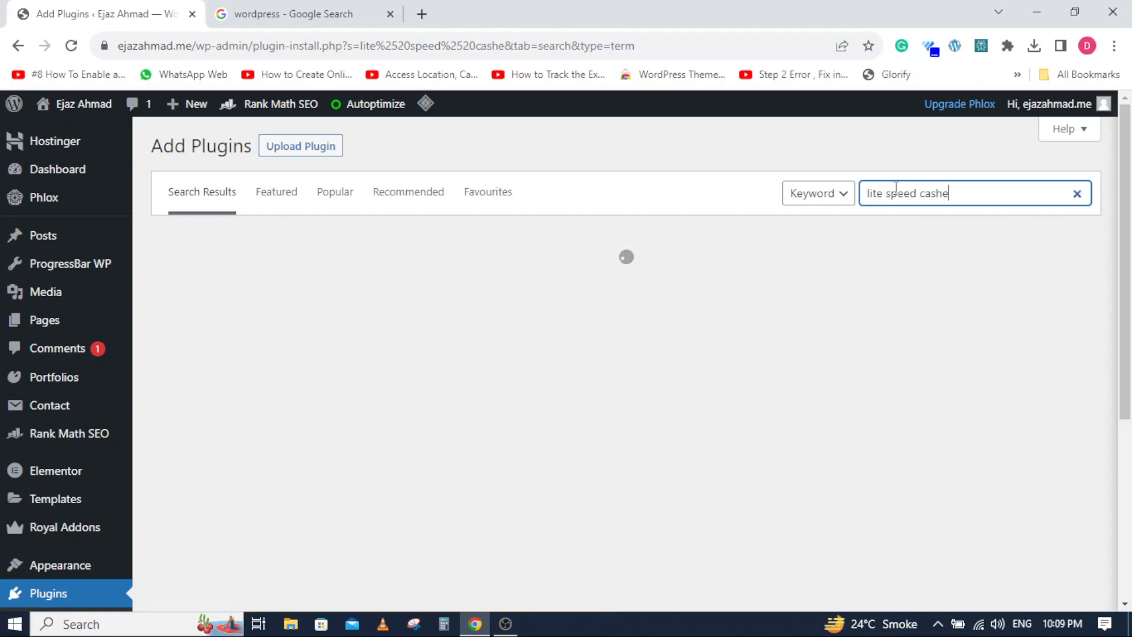
pyautogui.scroll(-3, 477, 337)
pyautogui.scroll(3, 476, 337)
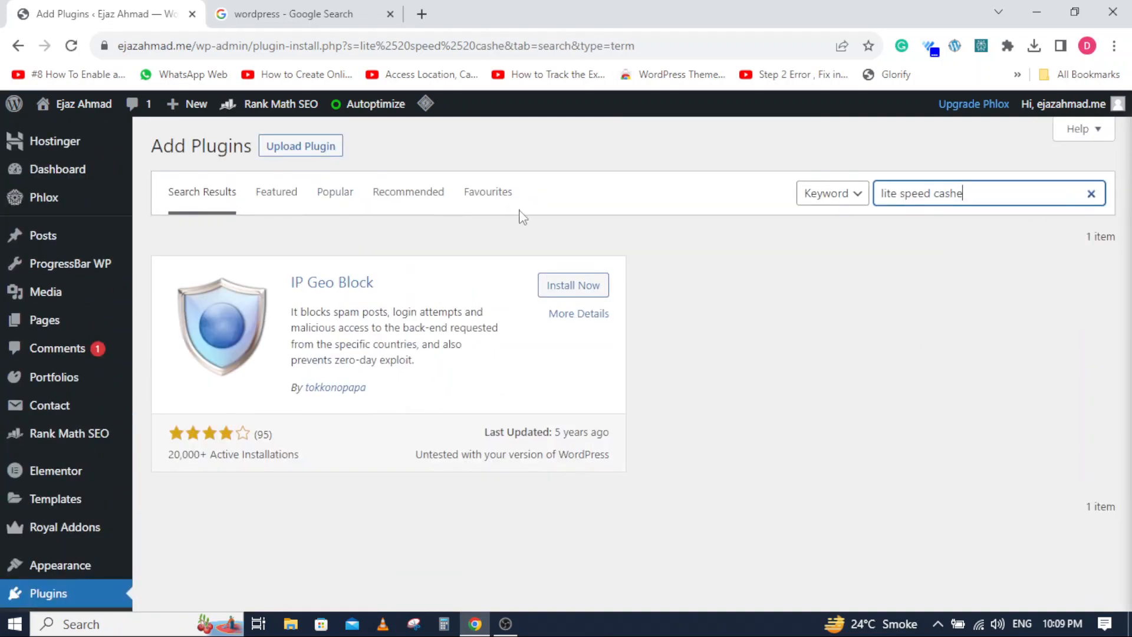
# - Search Google for "litespeed cache" in a new browser tab and copy the plugin name "LiteSpeed Cache" from the first result
pyautogui.click(422, 14)
pyautogui.click(450, 359)
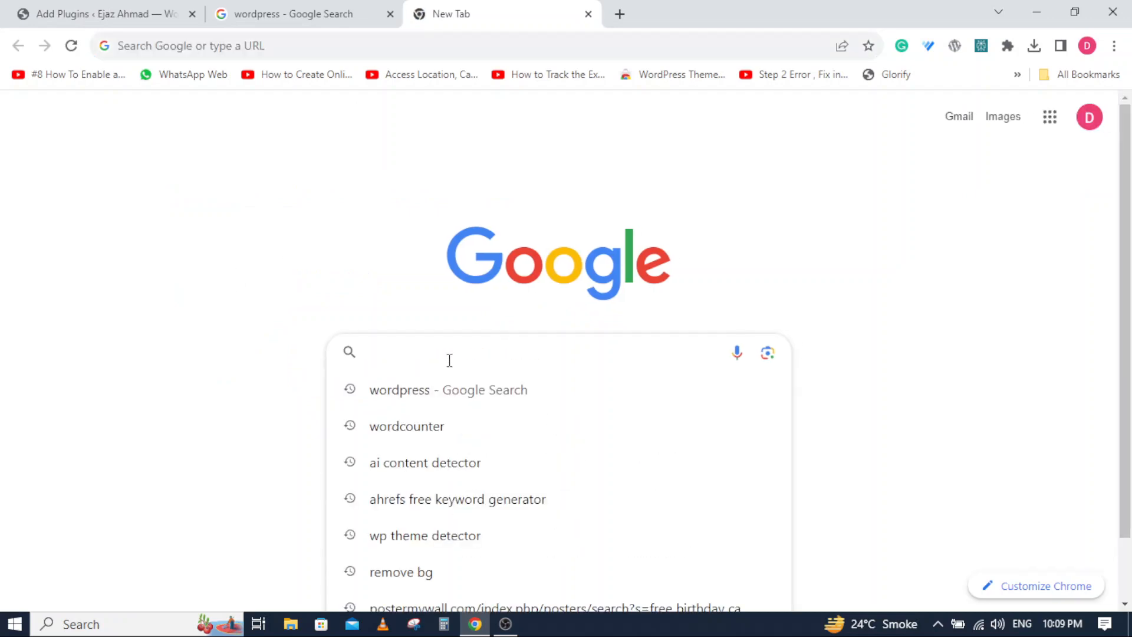
pyautogui.write('lite')
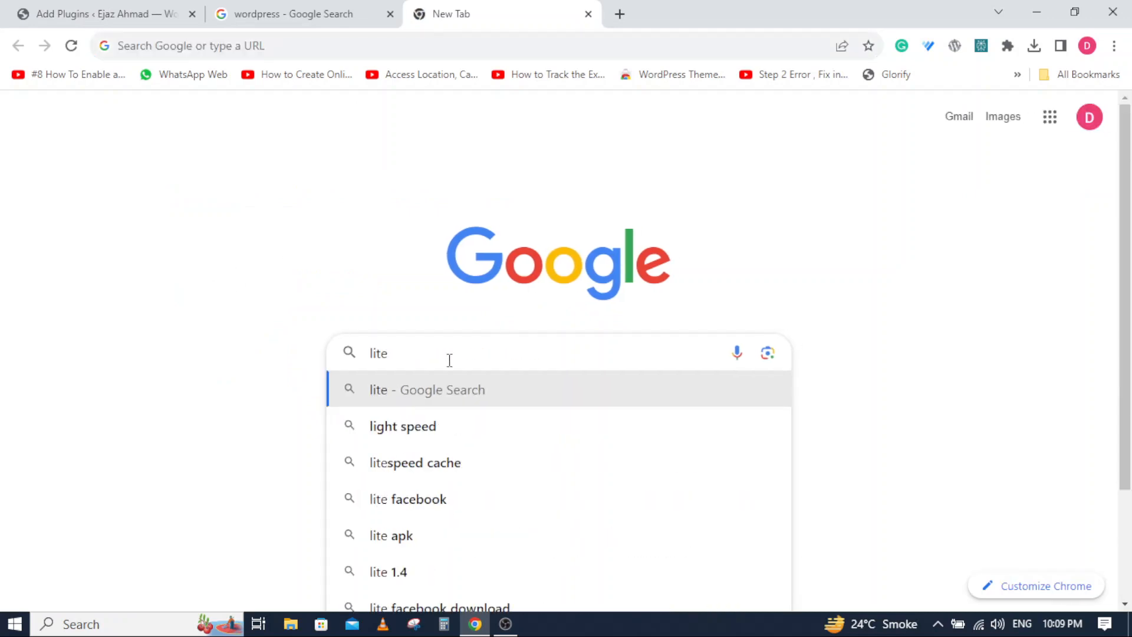
pyautogui.press('Down')
pyautogui.press('Down')
pyautogui.press('Return')
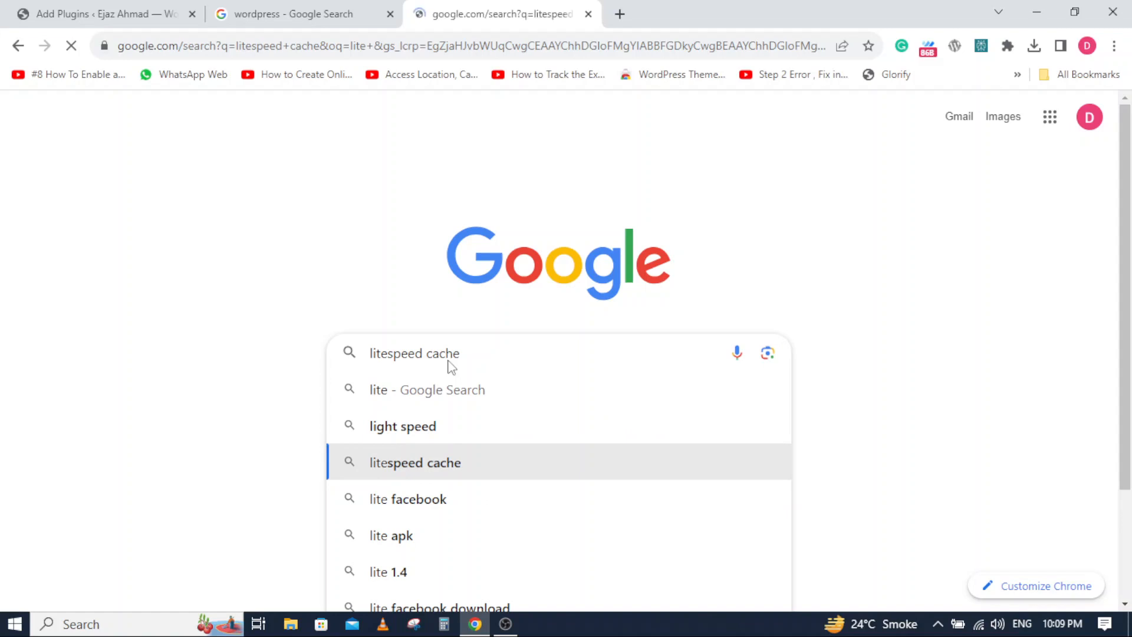
pyautogui.moveTo(147, 289); pyautogui.dragTo(279, 289)
pyautogui.rightClick(264, 287)
pyautogui.click(321, 402)
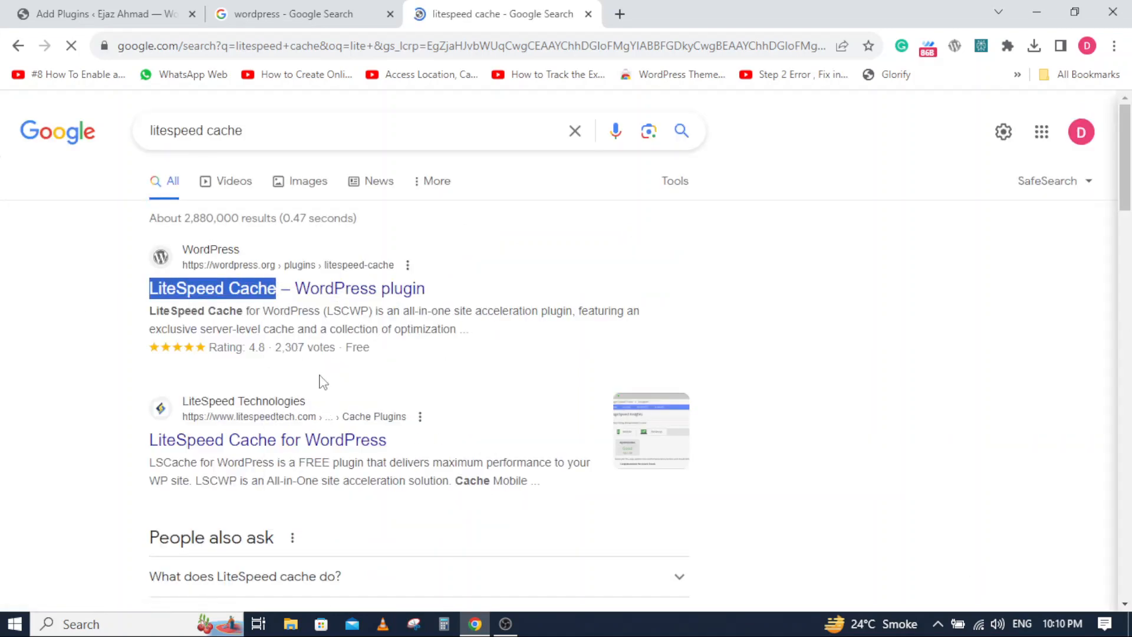
# - Search the WordPress plugin directory for the copied name "LiteSpeed Cache" and look over the matching plugins
pyautogui.click(312, 8)
pyautogui.hotkey('ctrl', 'shift', 'Tab')
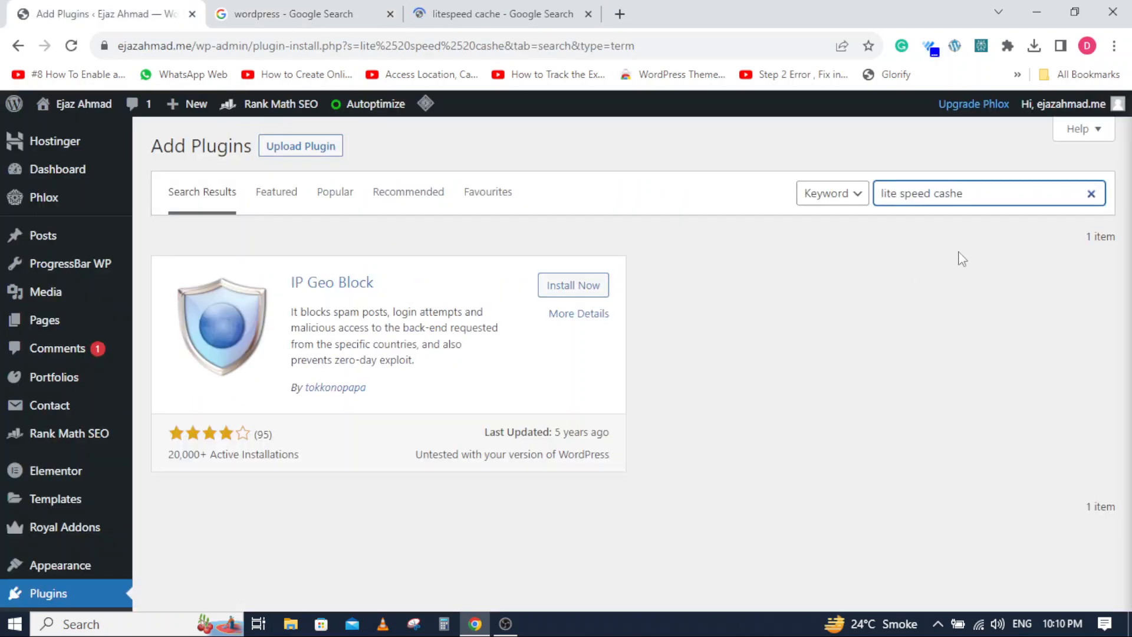
pyautogui.moveTo(976, 195); pyautogui.dragTo(879, 205)
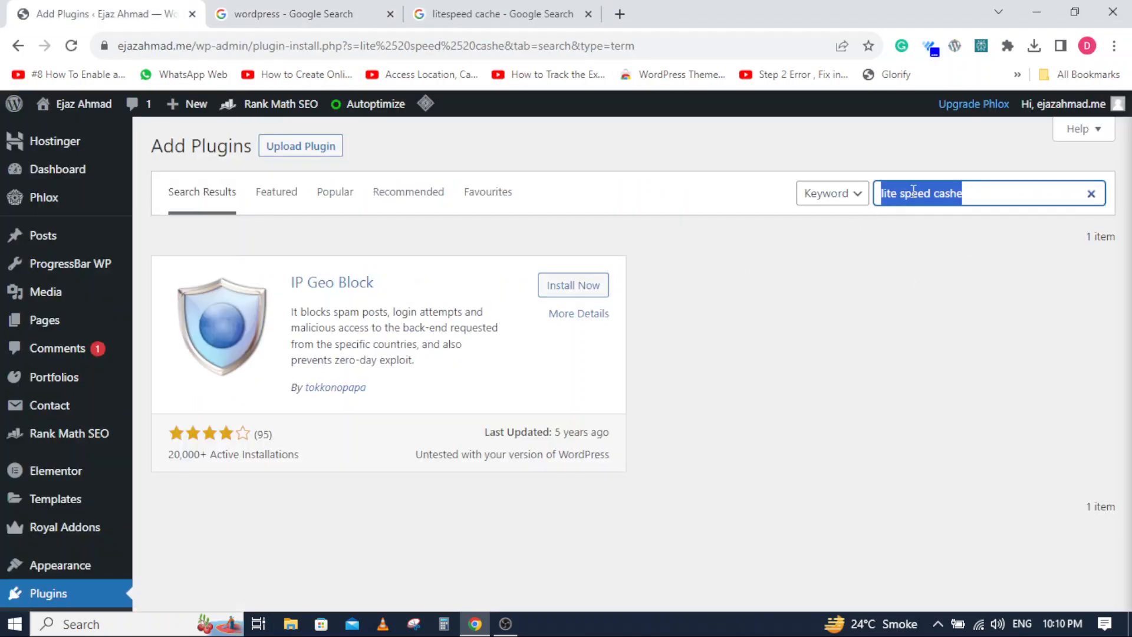
pyautogui.rightClick(911, 190)
pyautogui.click(893, 262)
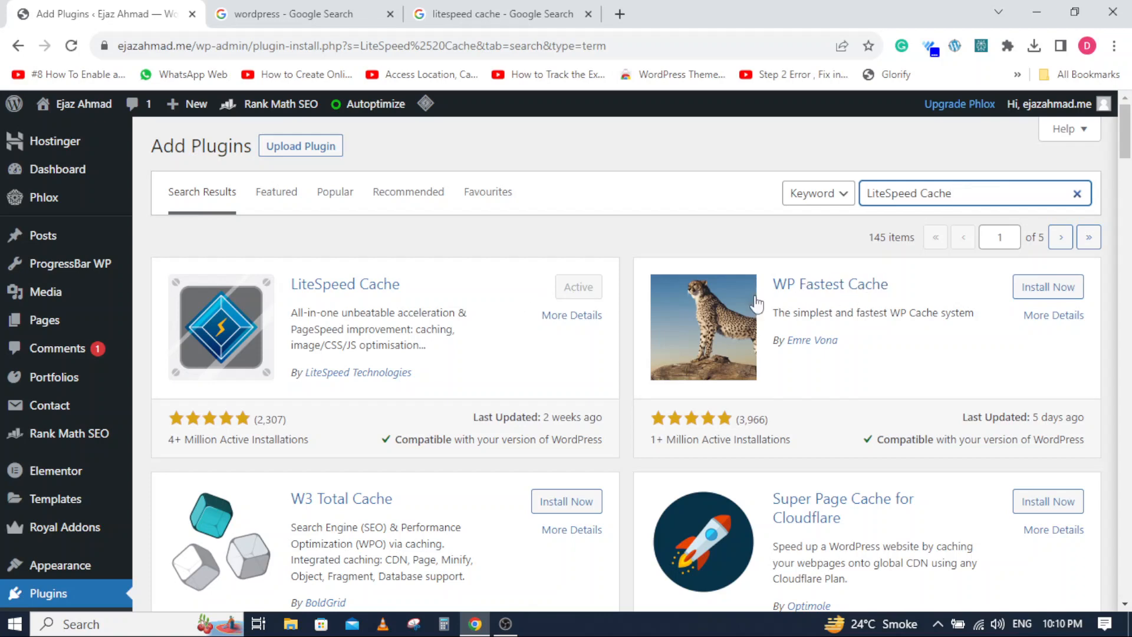
pyautogui.scroll(-3, 466, 330)
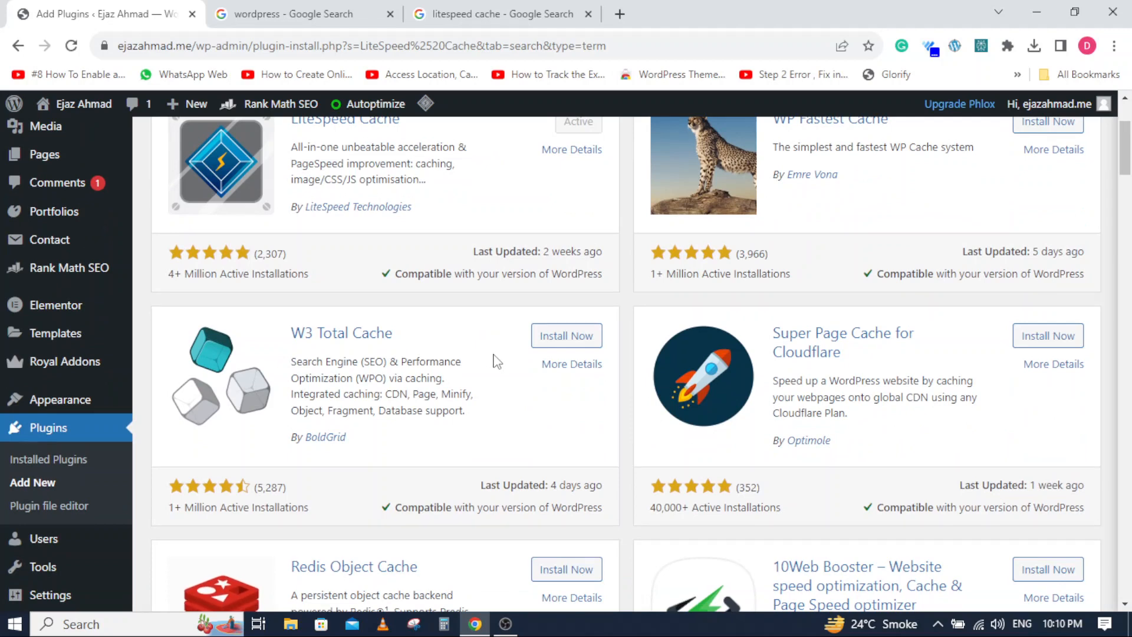
pyautogui.scroll(1, 484, 359)
pyautogui.scroll(1, 485, 360)
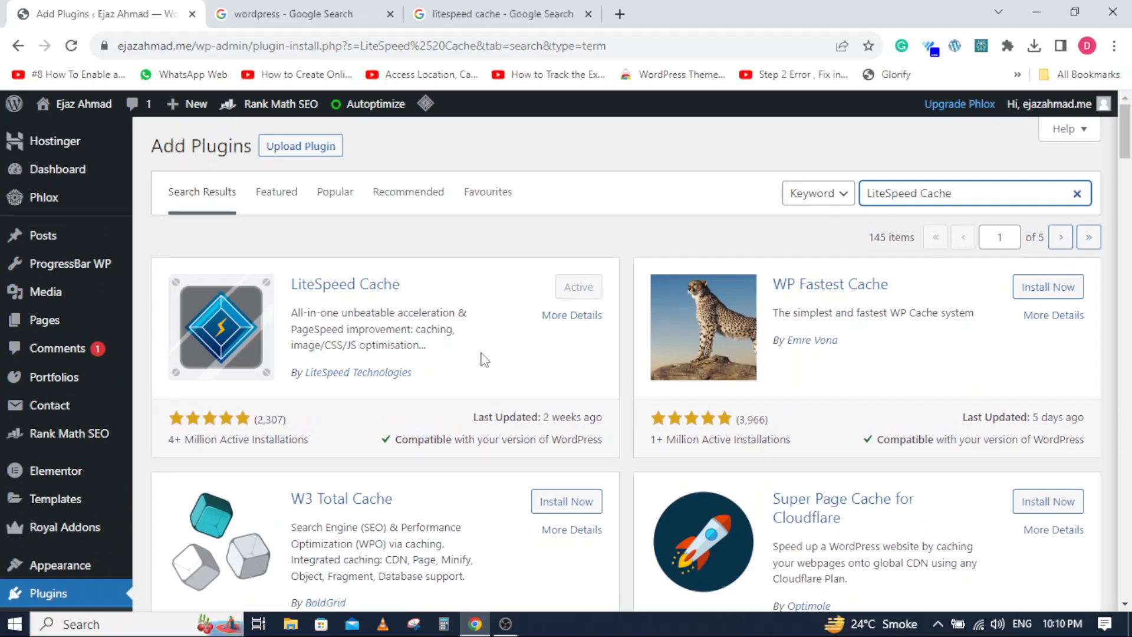
pyautogui.scroll(-7, 485, 360)
pyautogui.scroll(3, 386, 374)
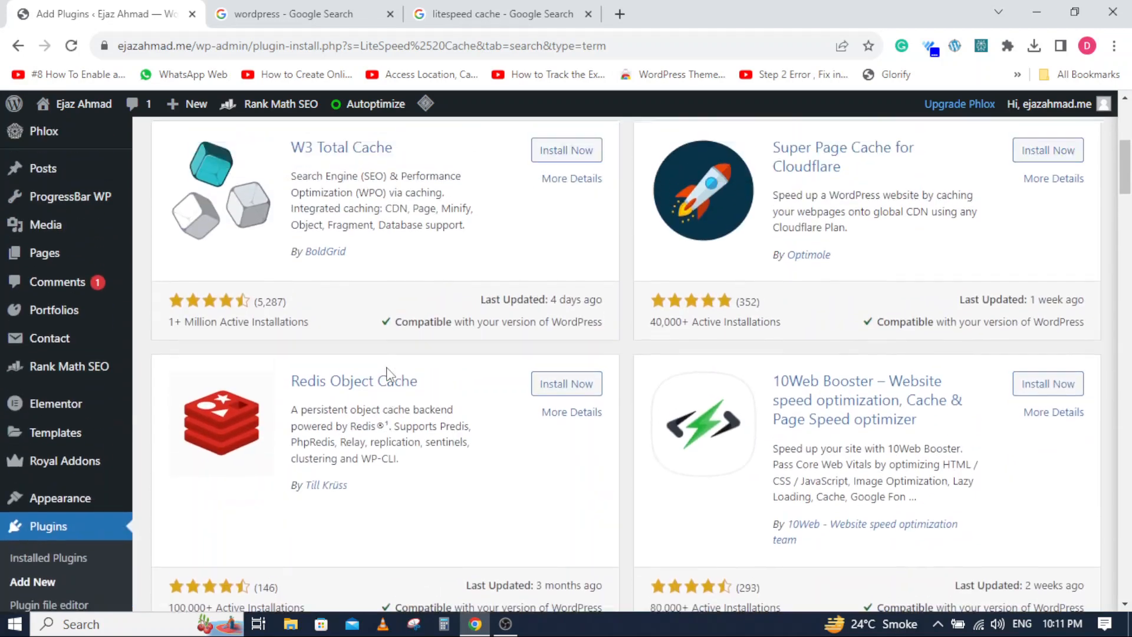
pyautogui.scroll(4, 387, 373)
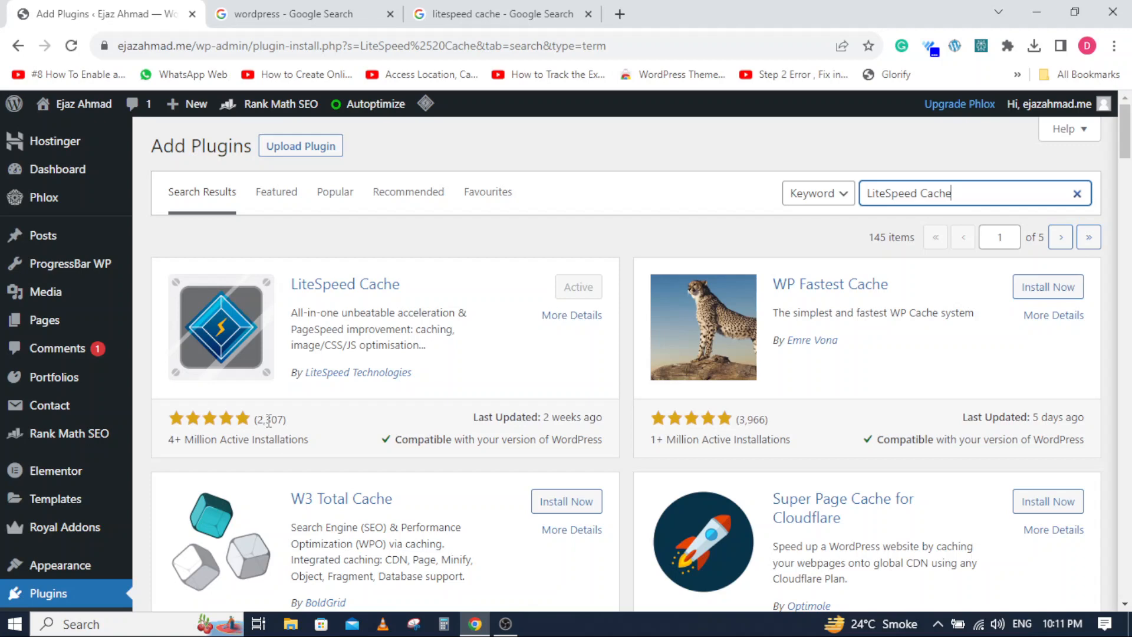
# - Open the list of installed plugins, and from there go to the LiteSpeed Cache dashboard
pyautogui.scroll(-4, 71, 449)
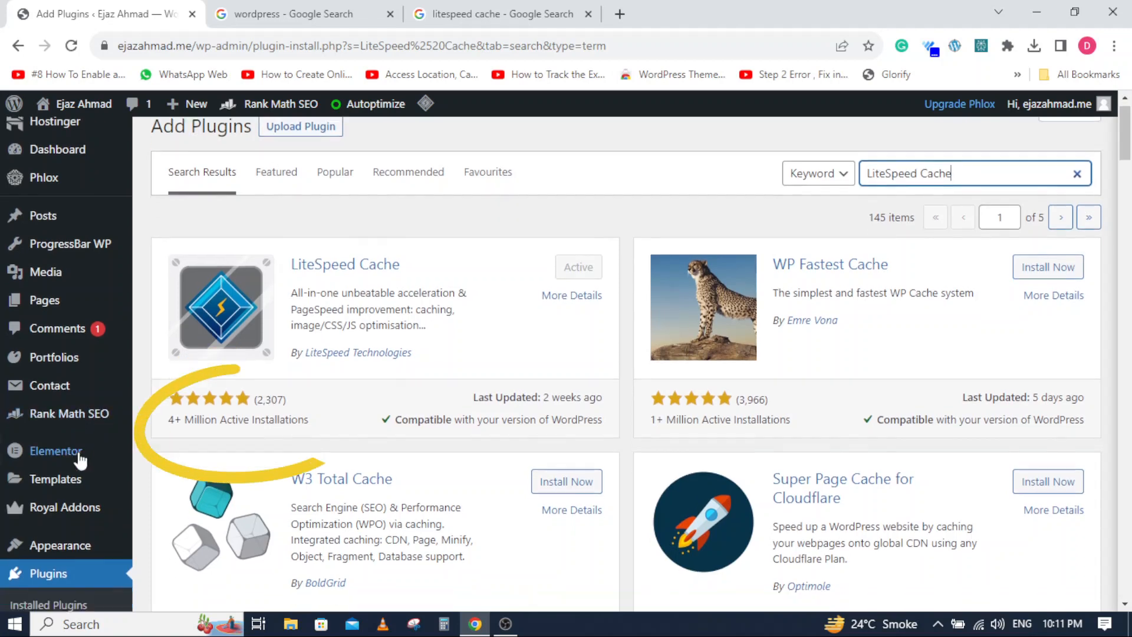
pyautogui.click(51, 377)
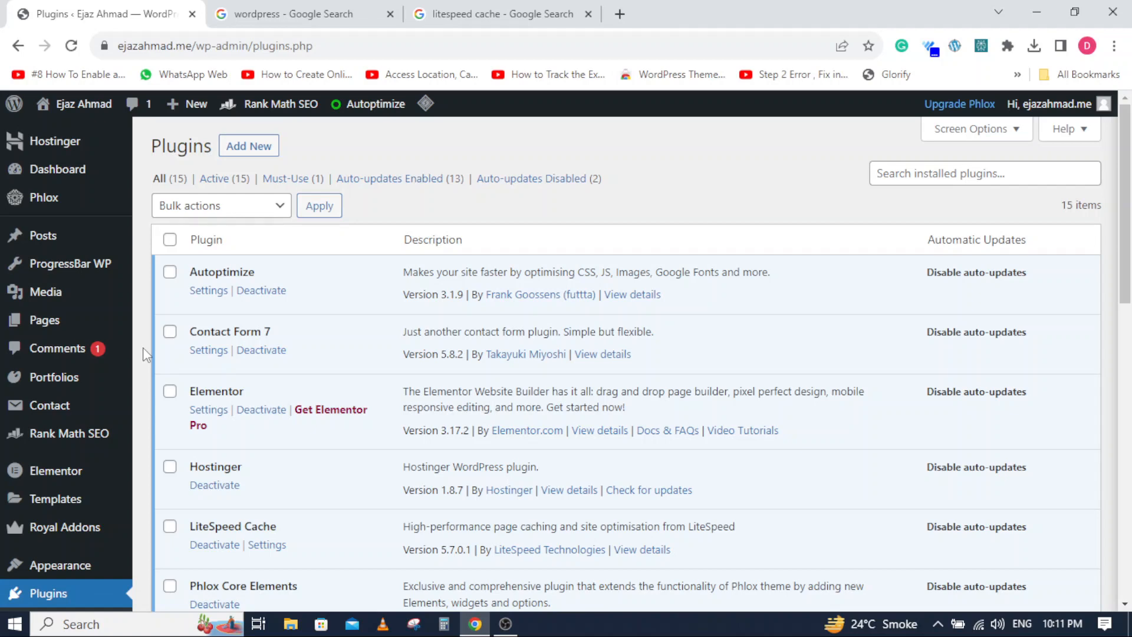
pyautogui.scroll(-3, 143, 348)
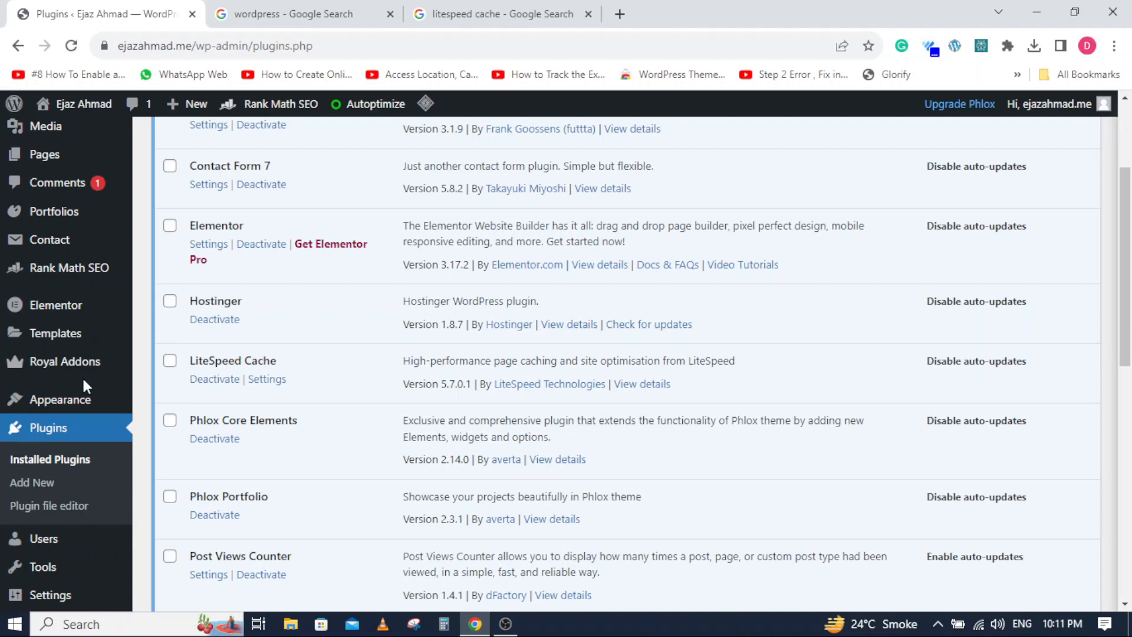
pyautogui.scroll(-4, 85, 383)
pyautogui.moveTo(77, 571)
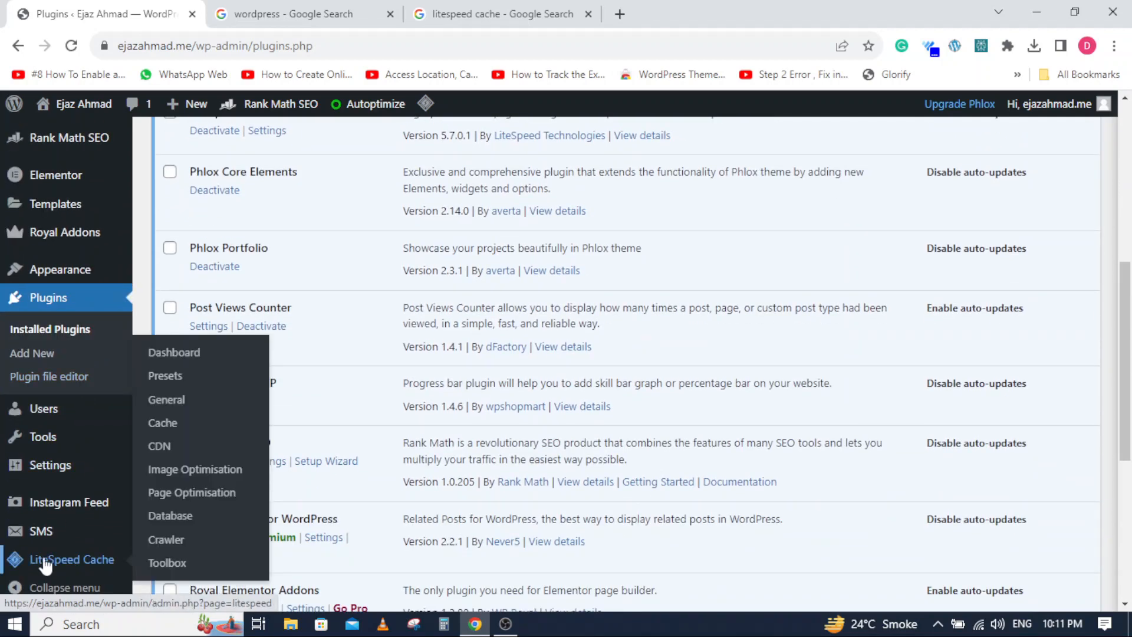
pyautogui.click(75, 564)
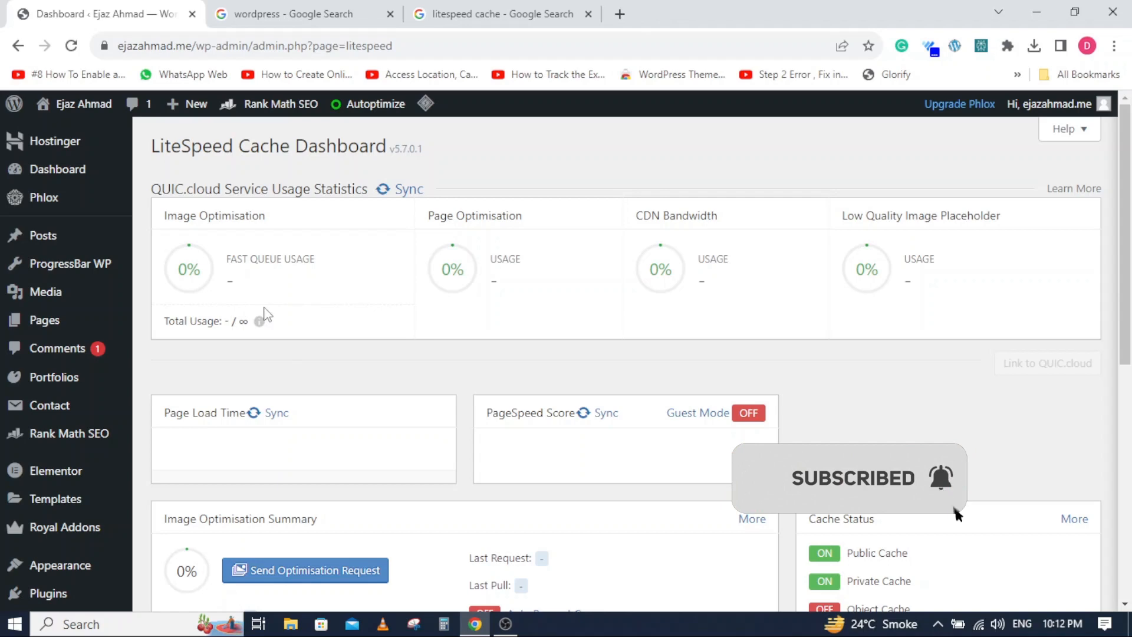
# - Look through the LiteSpeed Cache dashboard's usage statistics, optimisation summary and cache status
pyautogui.scroll(-4, 152, 328)
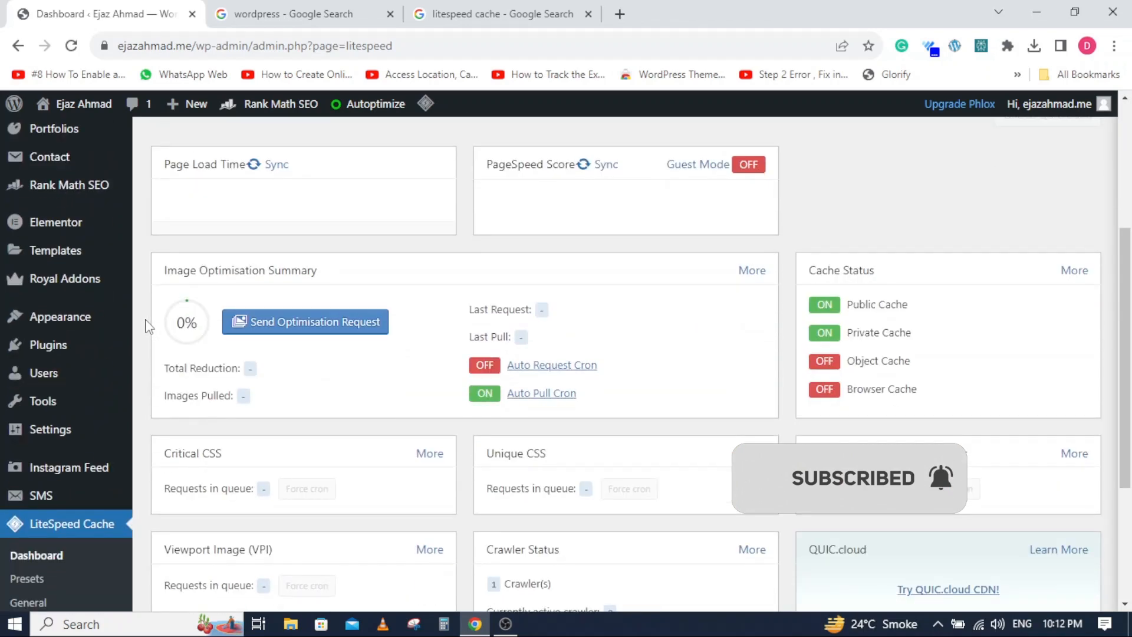
pyautogui.scroll(-4, 147, 328)
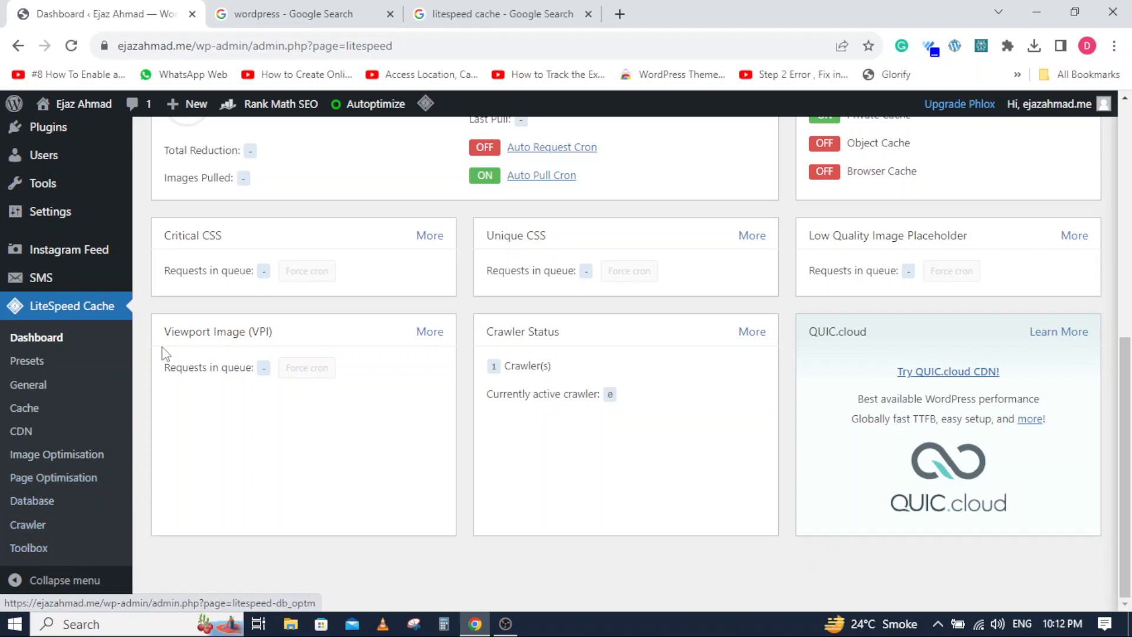
pyautogui.scroll(3, 140, 386)
pyautogui.scroll(5, 141, 386)
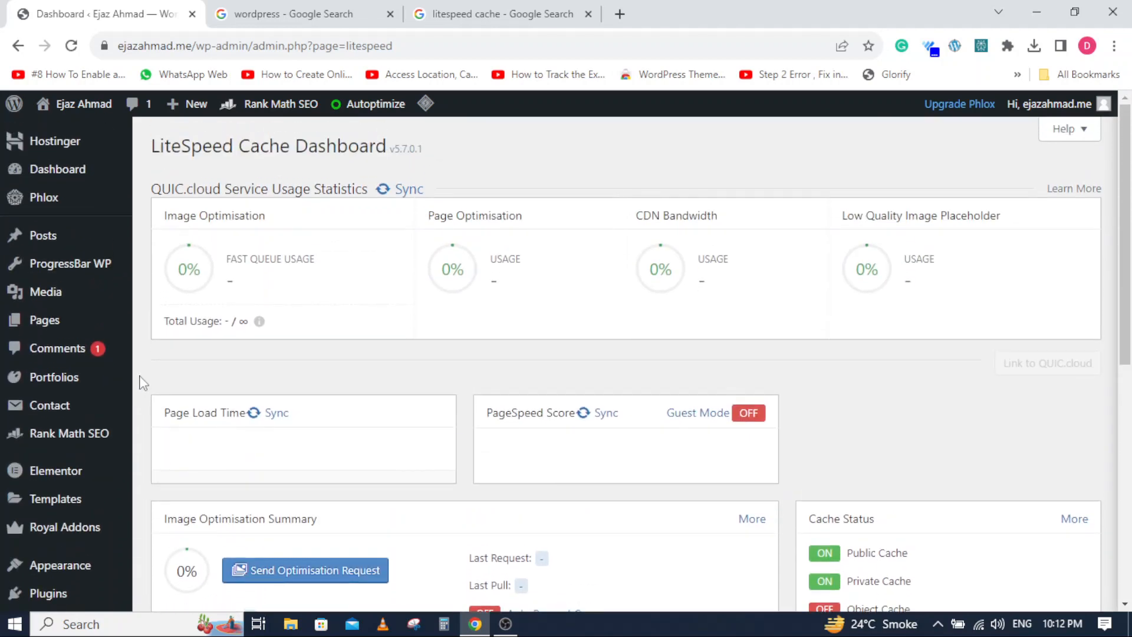
# - Open the LiteSpeed Cache configuration presets and look through the standard presets
pyautogui.scroll(-4, 165, 371)
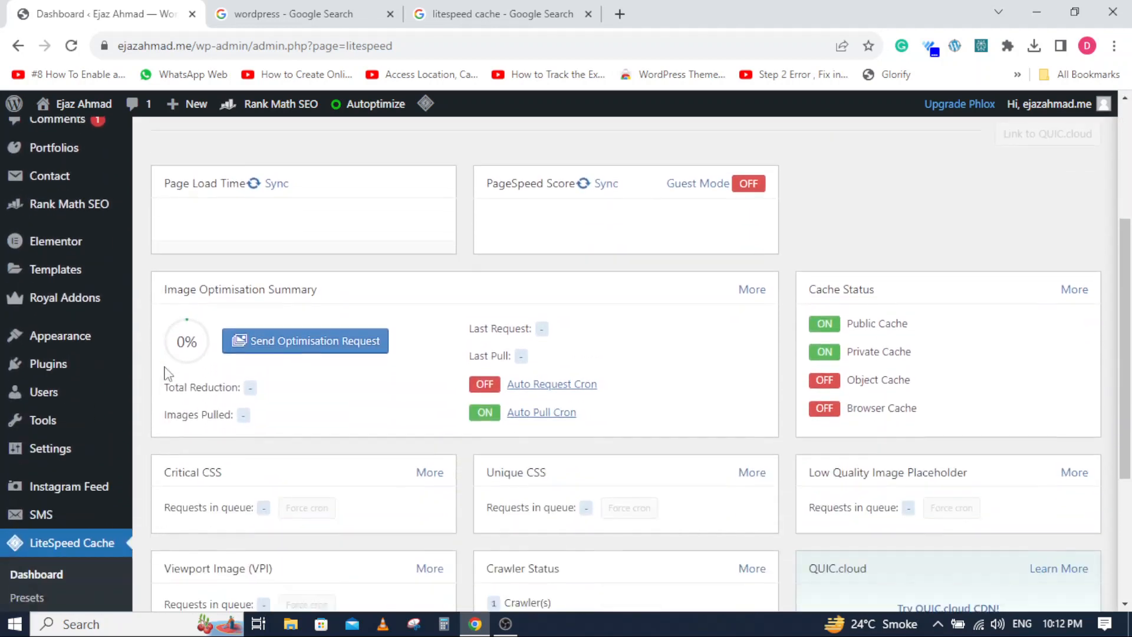
pyautogui.scroll(-3, 166, 367)
pyautogui.click(27, 418)
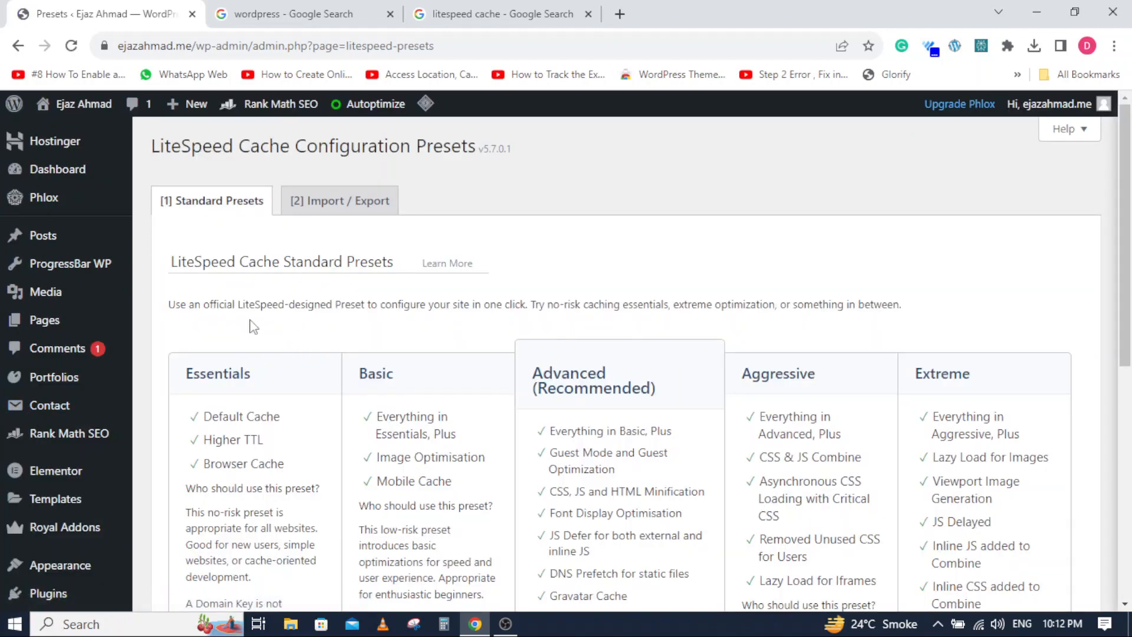
pyautogui.scroll(-8, 229, 301)
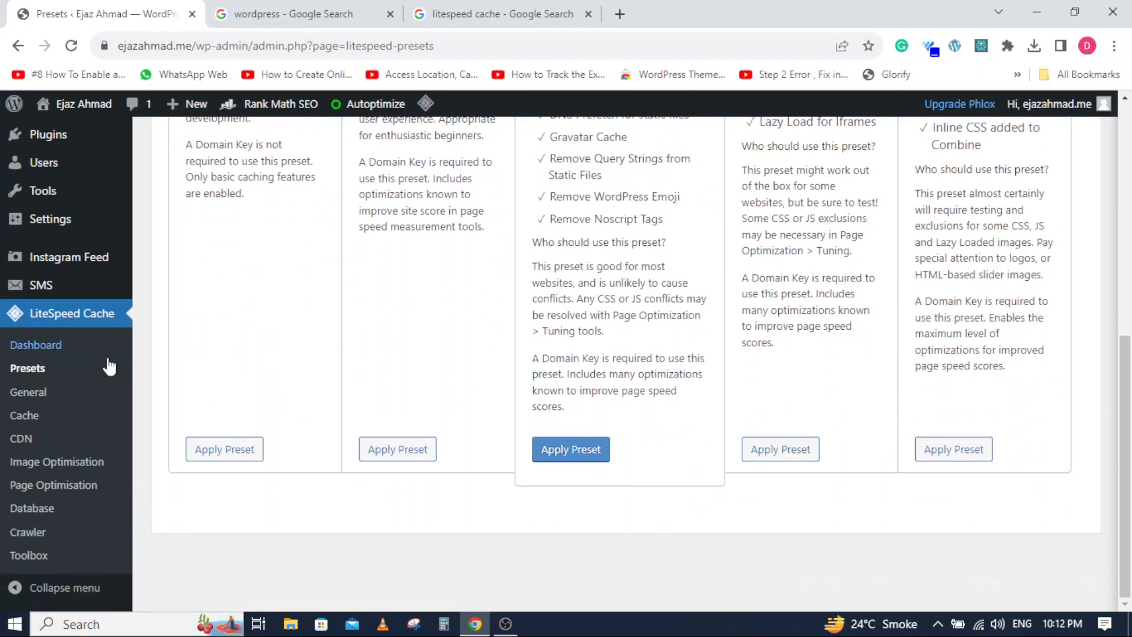
# - Open LiteSpeed Cache's general settings and review the automatic upgrade, domain key, Guest Mode, Guest Optimisation, server IP and notification options
pyautogui.click(26, 391)
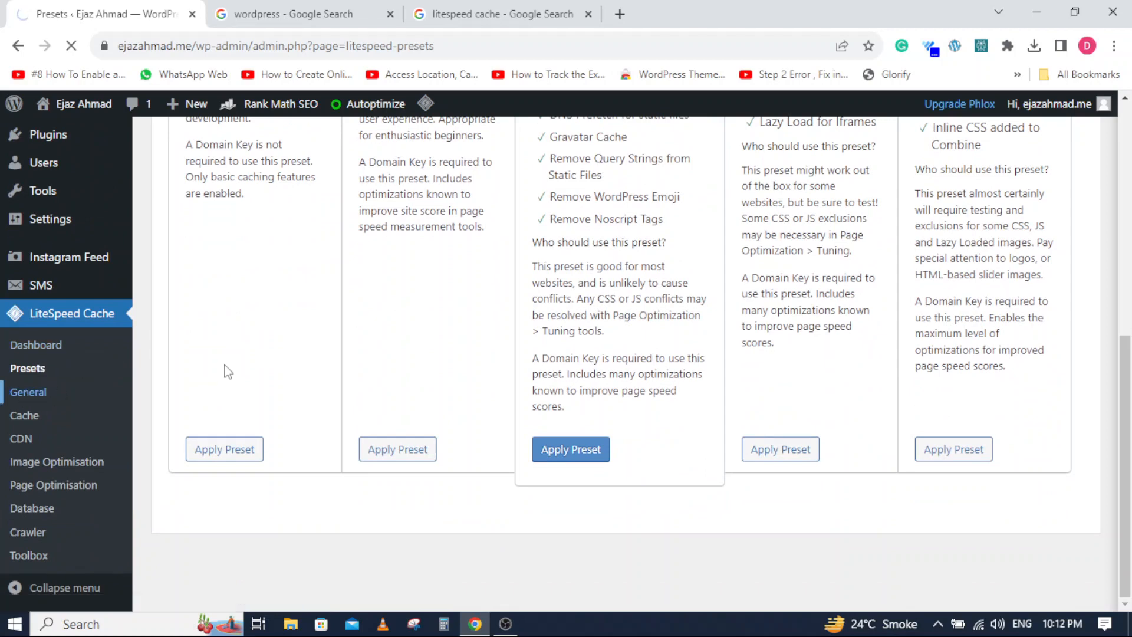
pyautogui.scroll(-3, 229, 372)
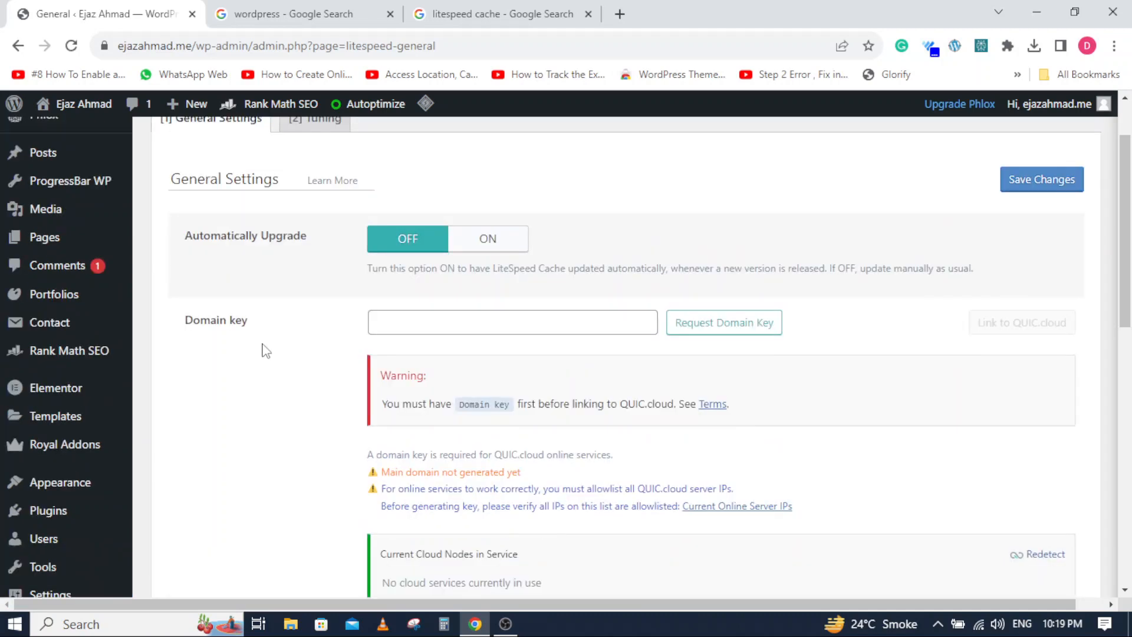
pyautogui.scroll(2, 264, 349)
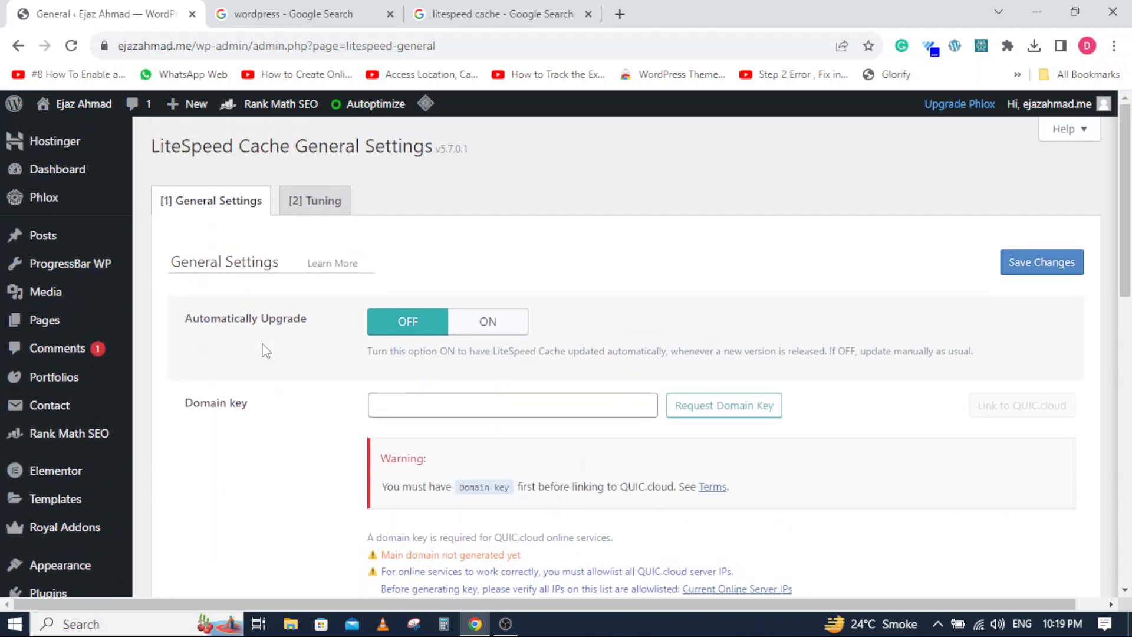
pyautogui.scroll(-3, 264, 350)
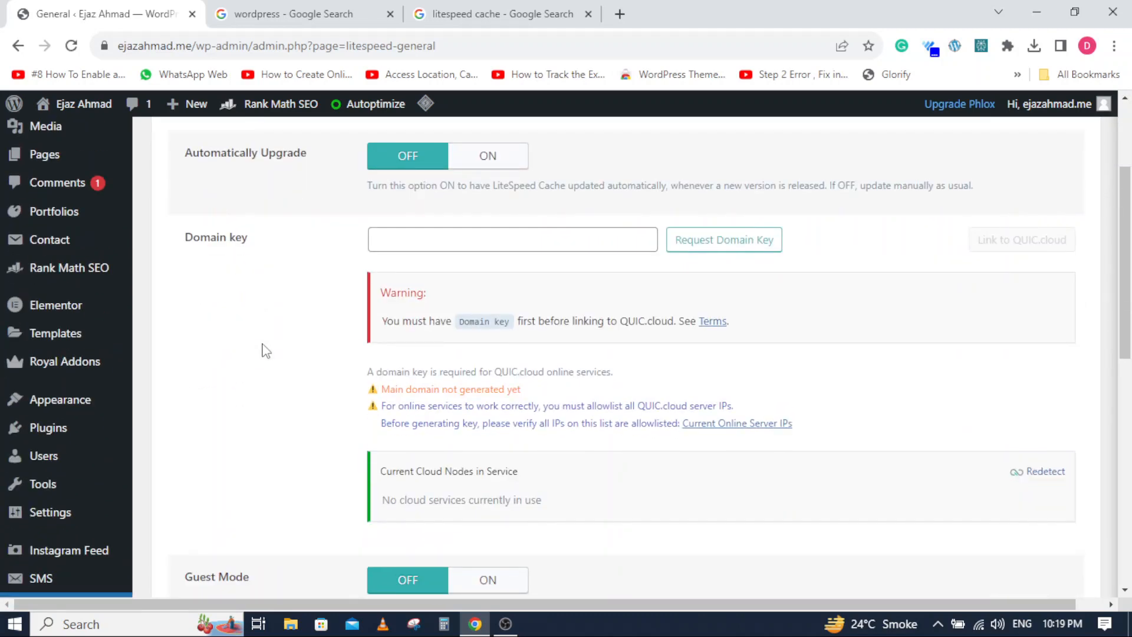
pyautogui.scroll(-2, 264, 350)
pyautogui.scroll(3, 263, 350)
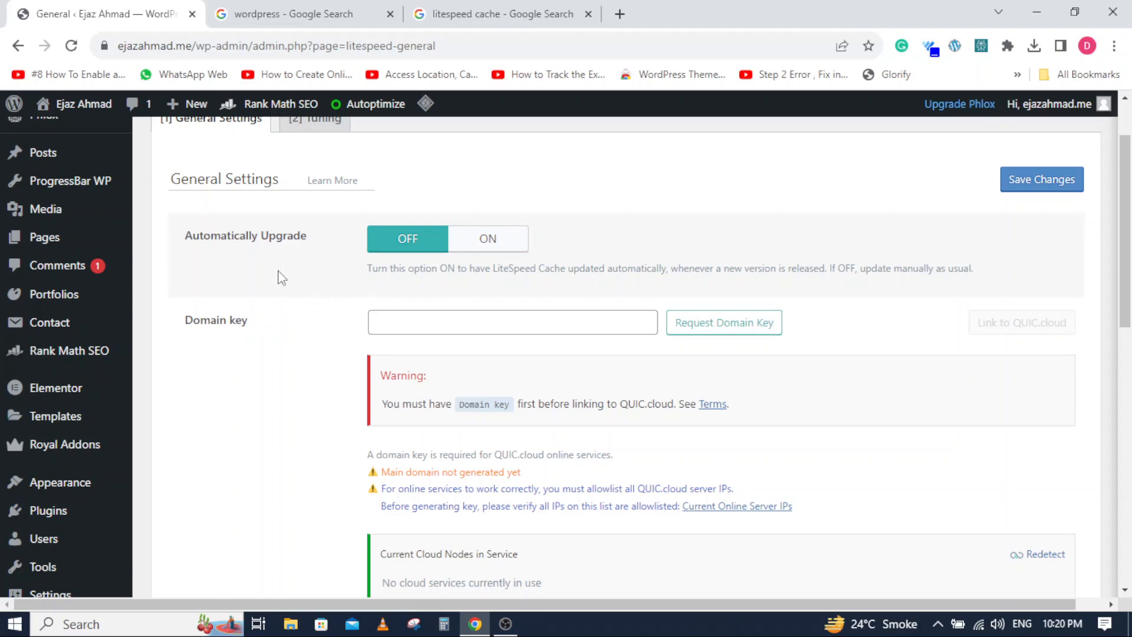
pyautogui.scroll(-4, 276, 371)
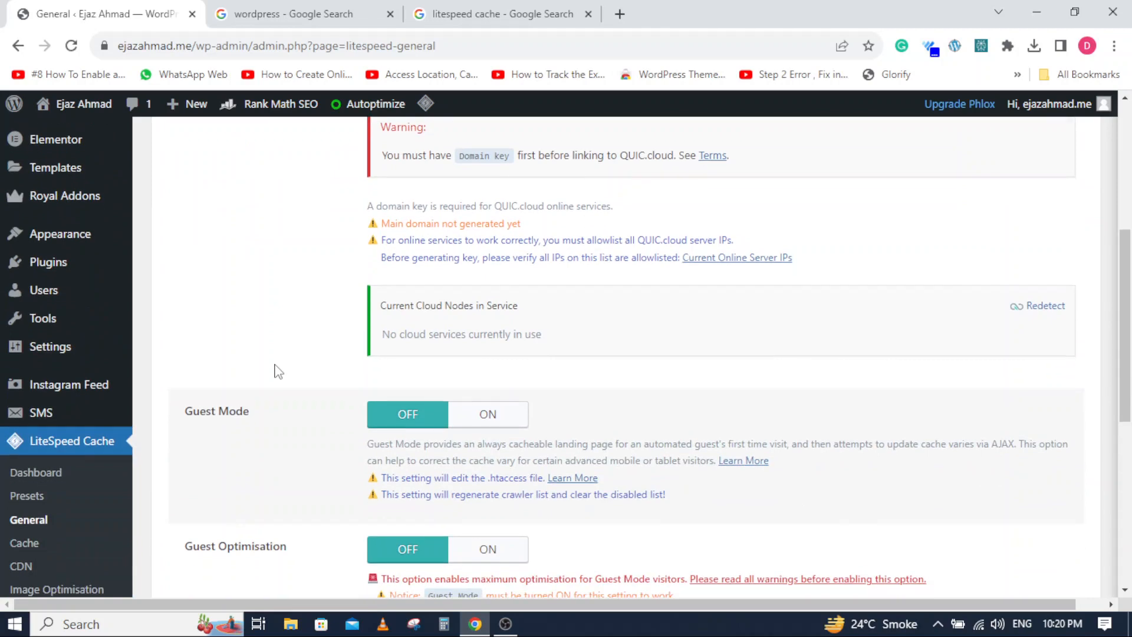
pyautogui.scroll(-3, 279, 372)
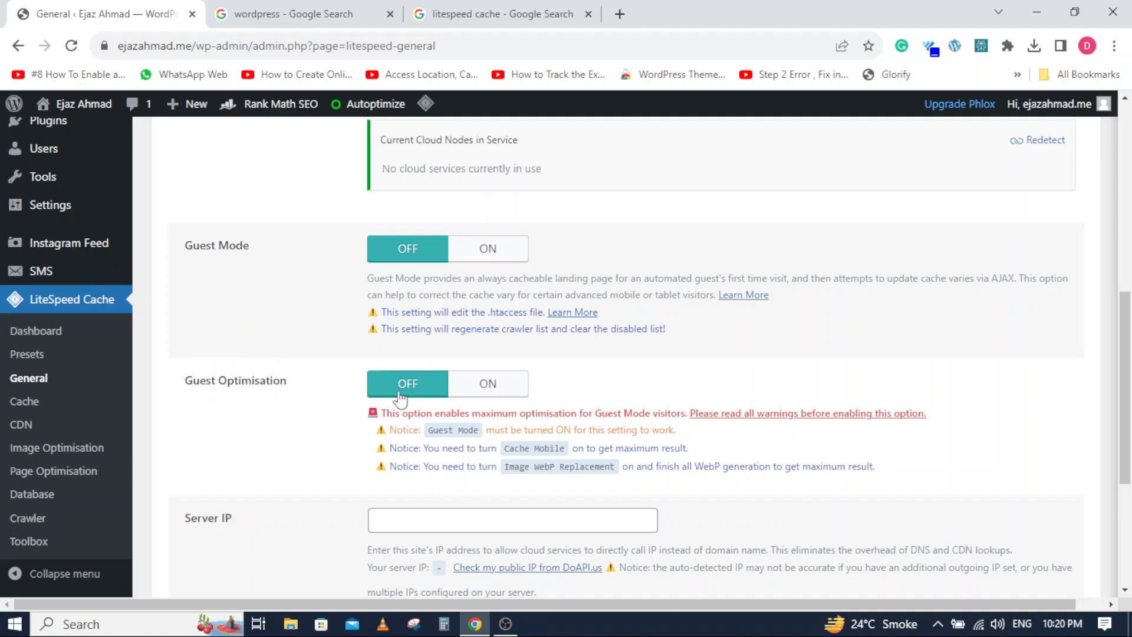
pyautogui.scroll(-4, 271, 417)
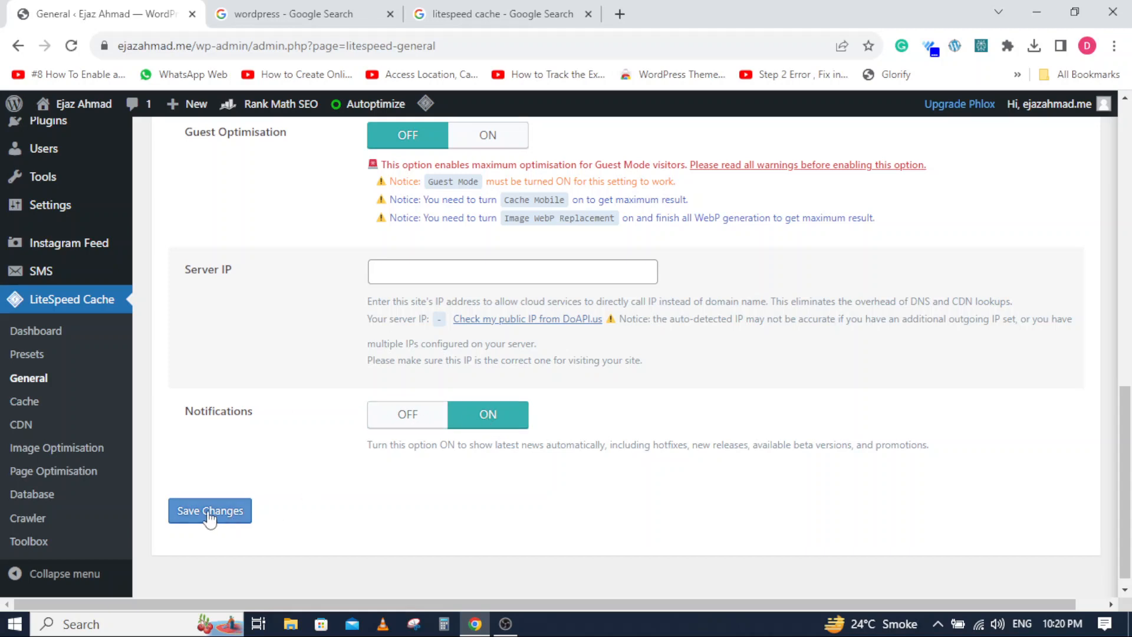
pyautogui.scroll(20, 209, 518)
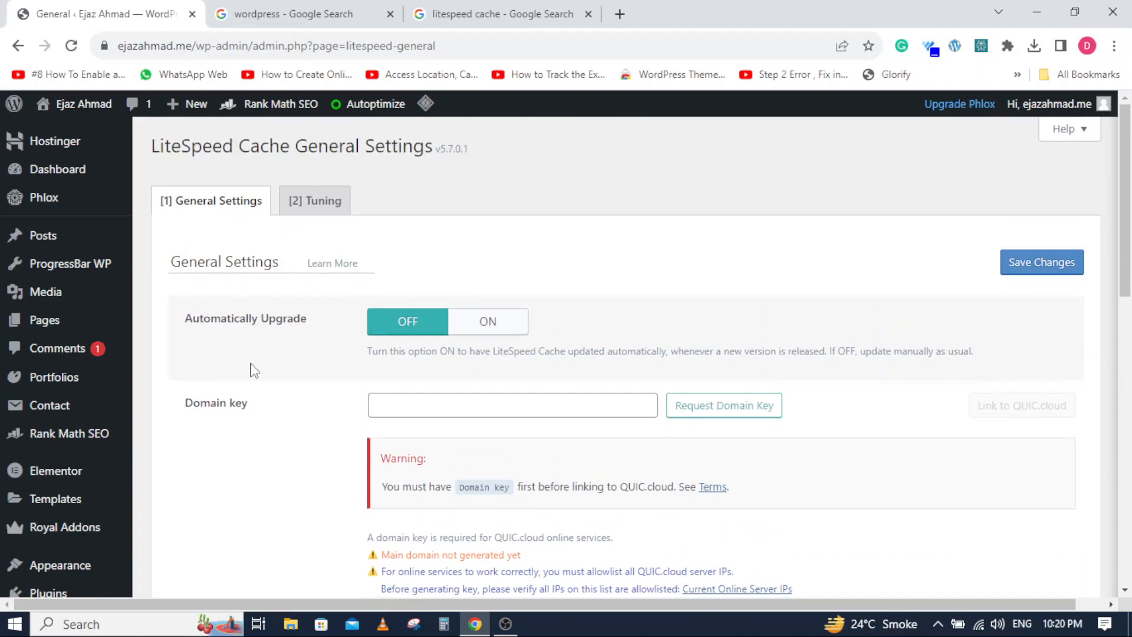
# - Review the Guest Mode user agents and Guest Mode IPs in the tuning part of the general settings
pyautogui.click(325, 201)
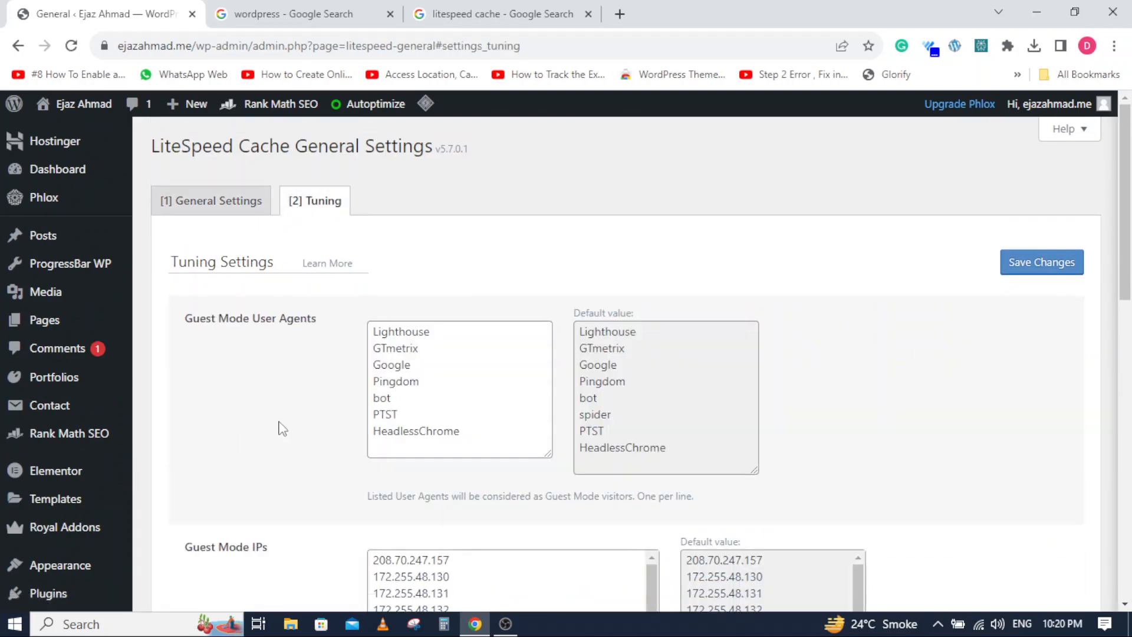
pyautogui.scroll(-1, 282, 429)
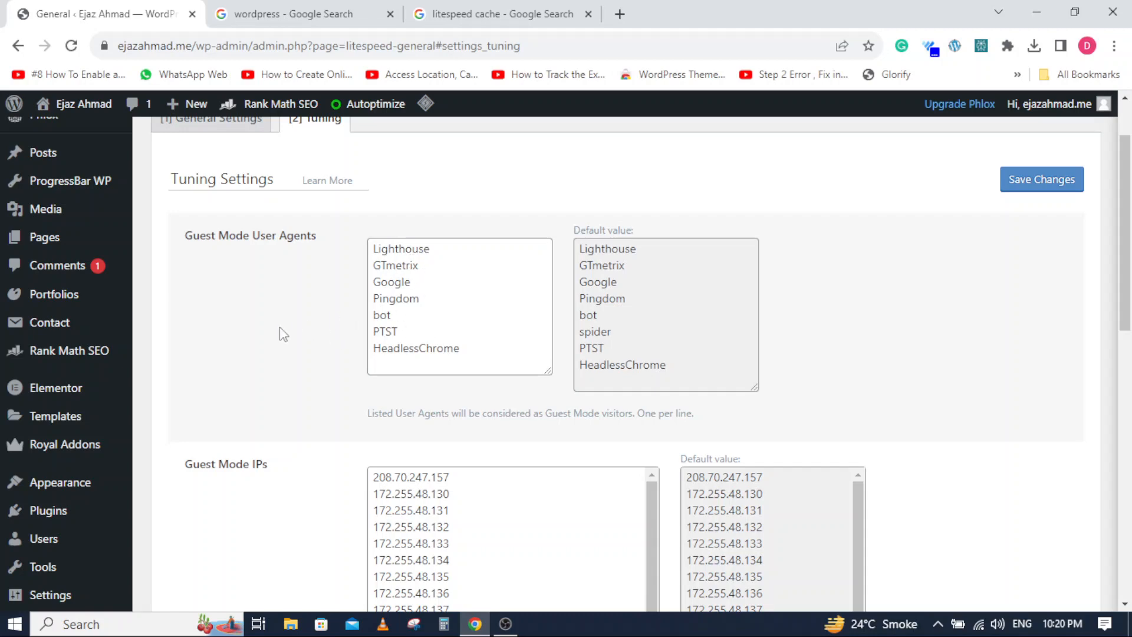
pyautogui.scroll(-4, 282, 335)
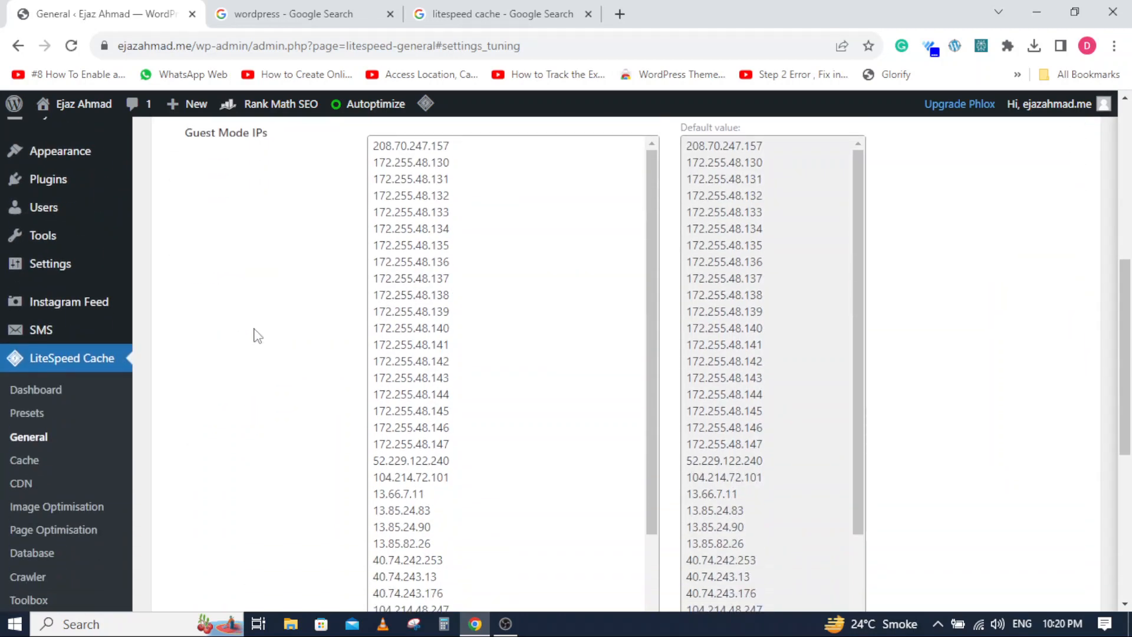
pyautogui.scroll(-4, 257, 336)
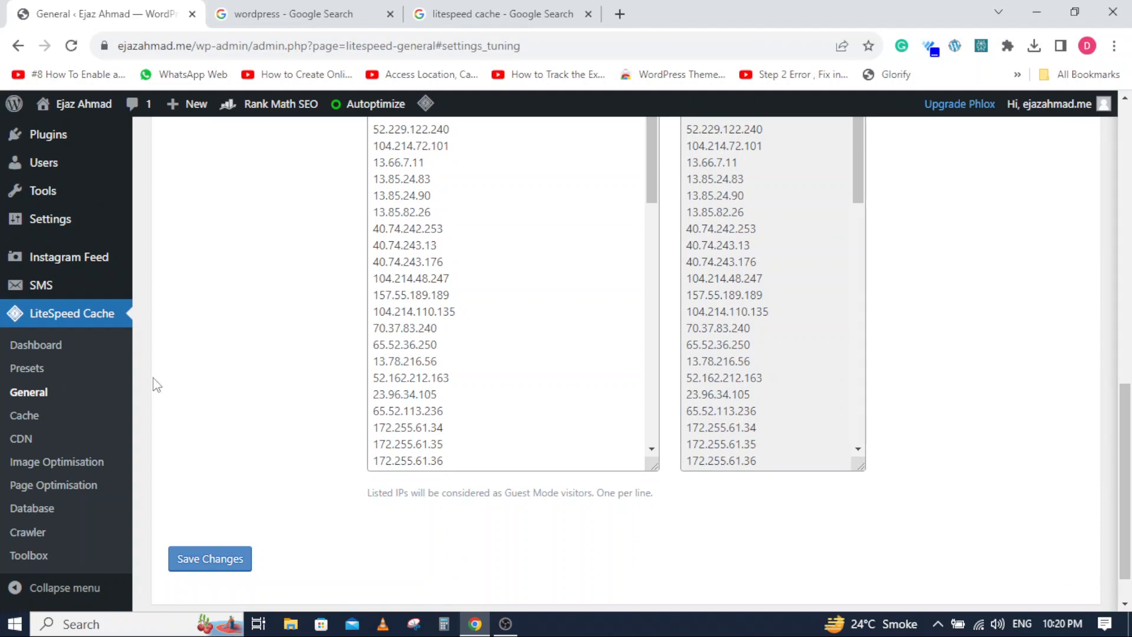
# - Turn on Cache Mobile in LiteSpeed Cache's cache control settings and save the changes
pyautogui.click(30, 420)
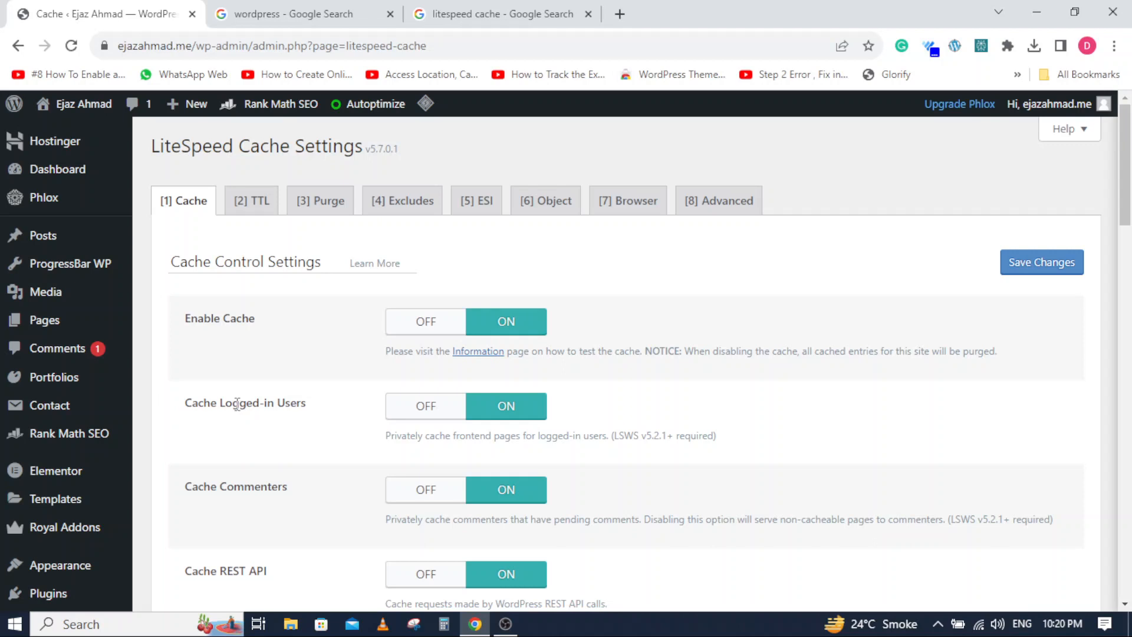
pyautogui.scroll(-1, 322, 412)
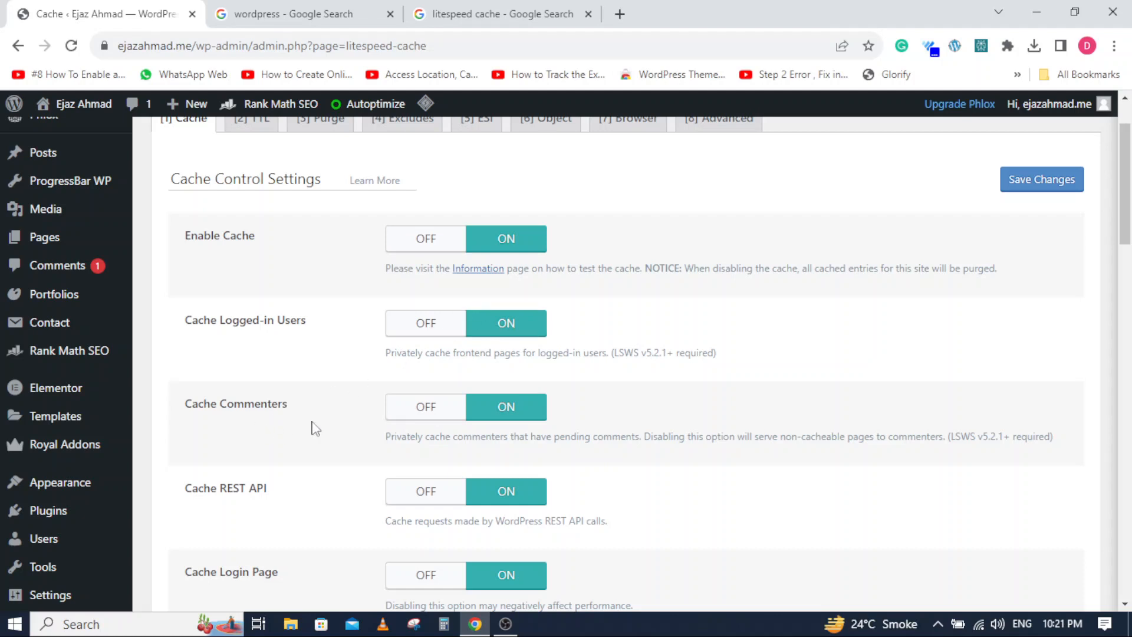
pyautogui.scroll(-3, 224, 386)
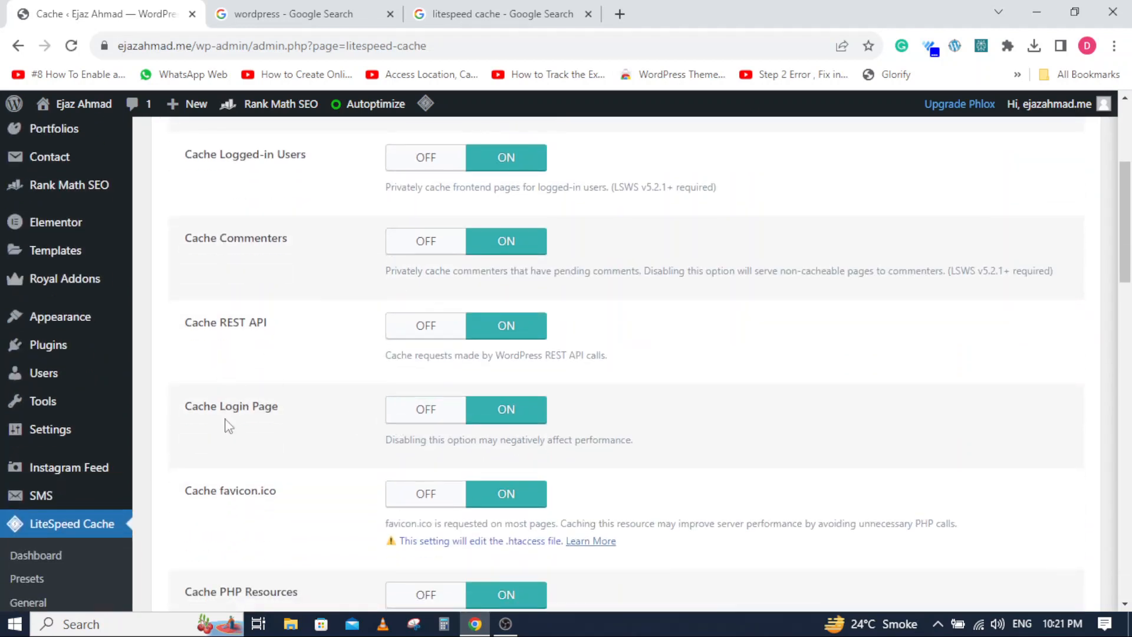
pyautogui.scroll(-3, 380, 413)
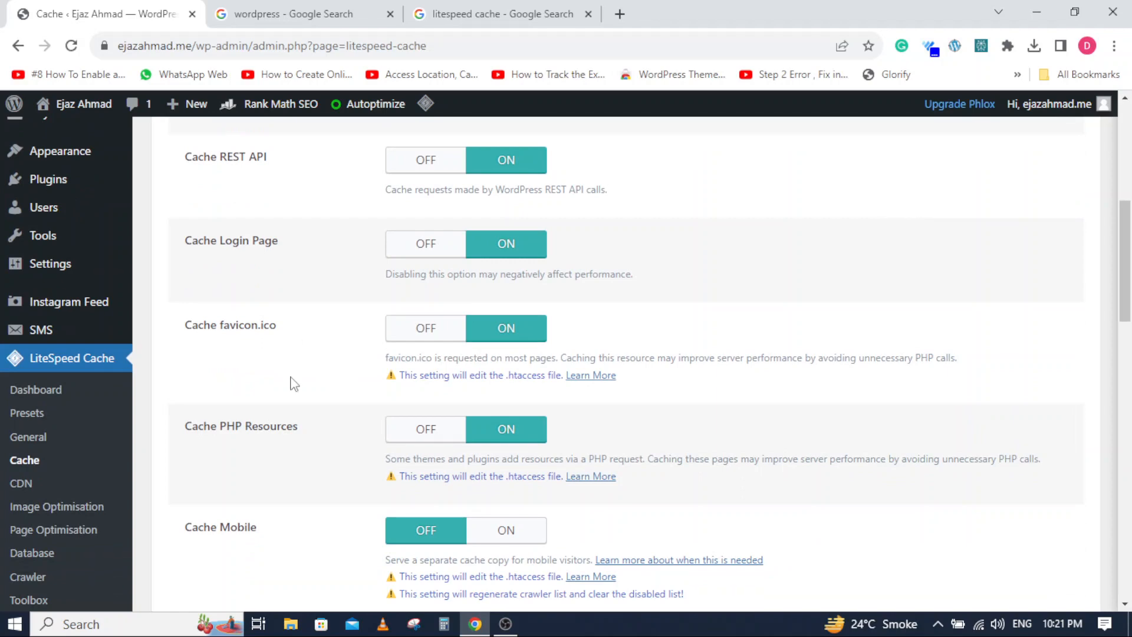
pyautogui.scroll(-3, 292, 384)
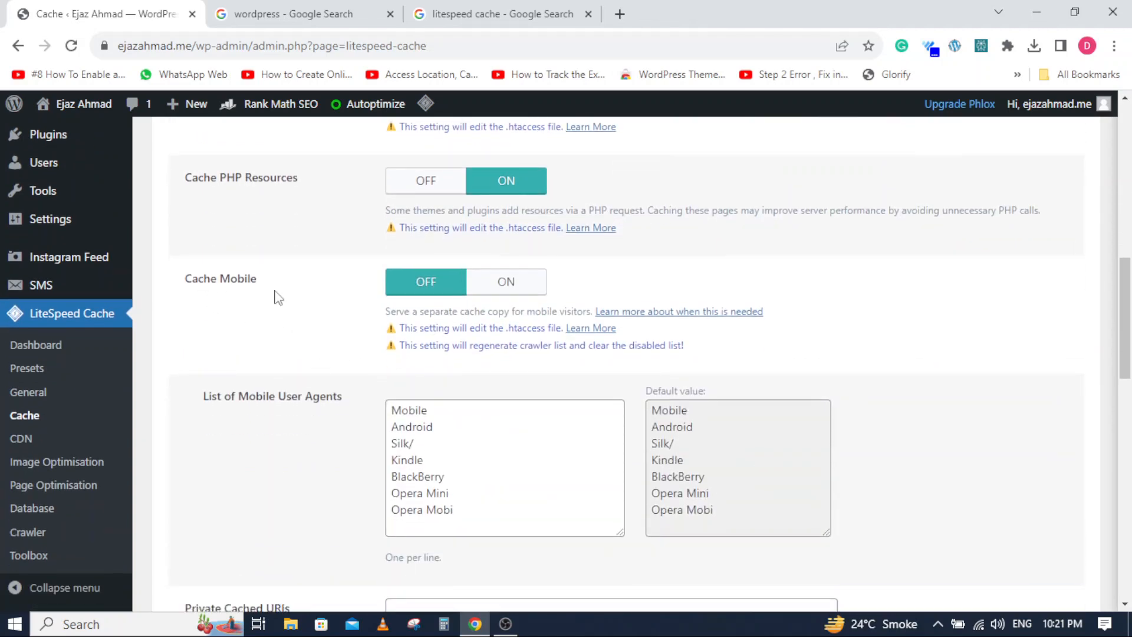
pyautogui.click(503, 289)
pyautogui.scroll(-3, 298, 413)
pyautogui.scroll(-2, 298, 416)
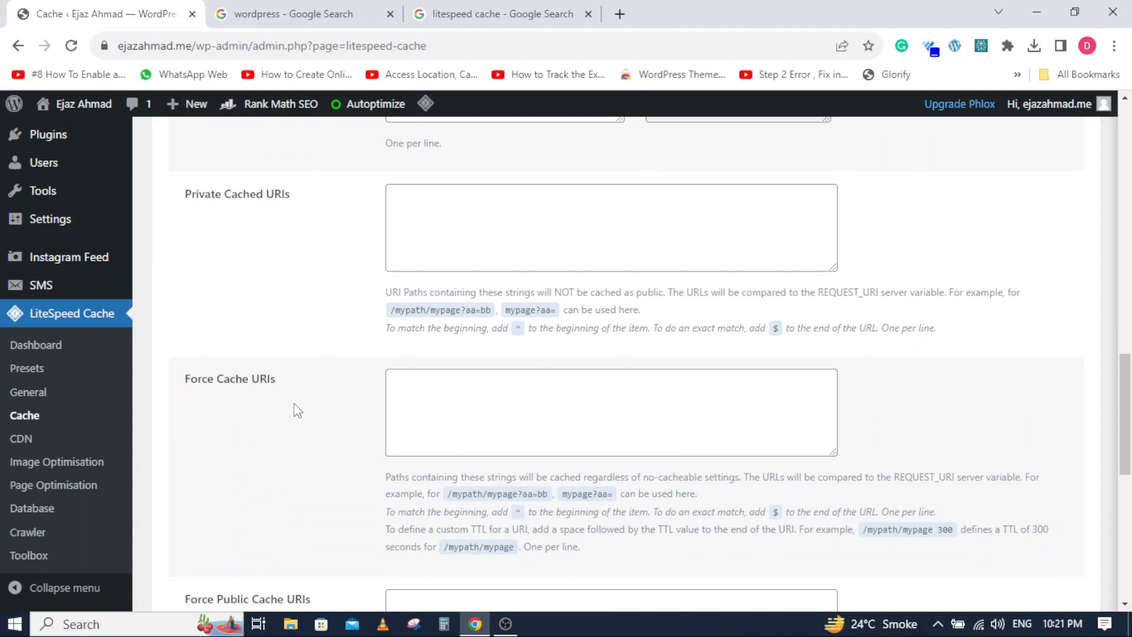
pyautogui.scroll(-3, 298, 411)
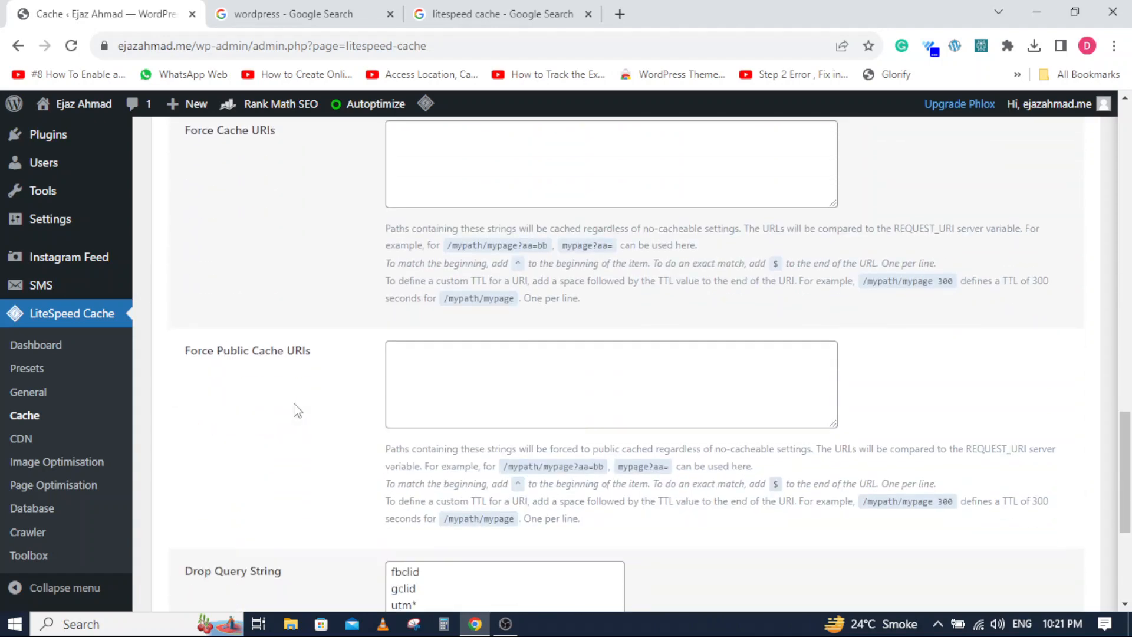
pyautogui.scroll(-3, 298, 411)
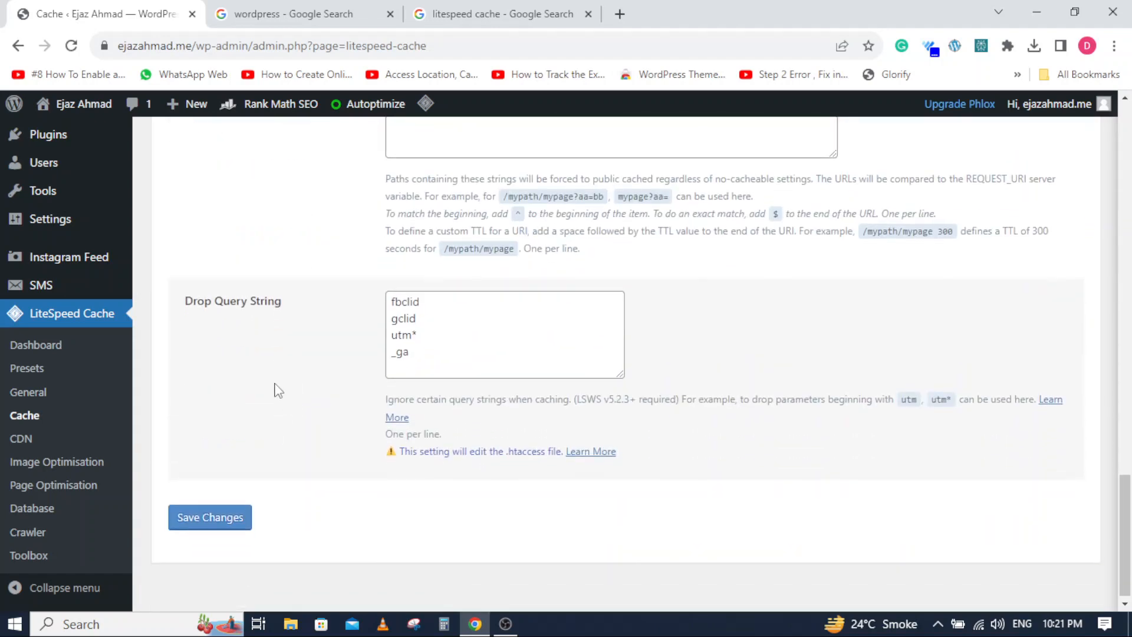
pyautogui.click(223, 512)
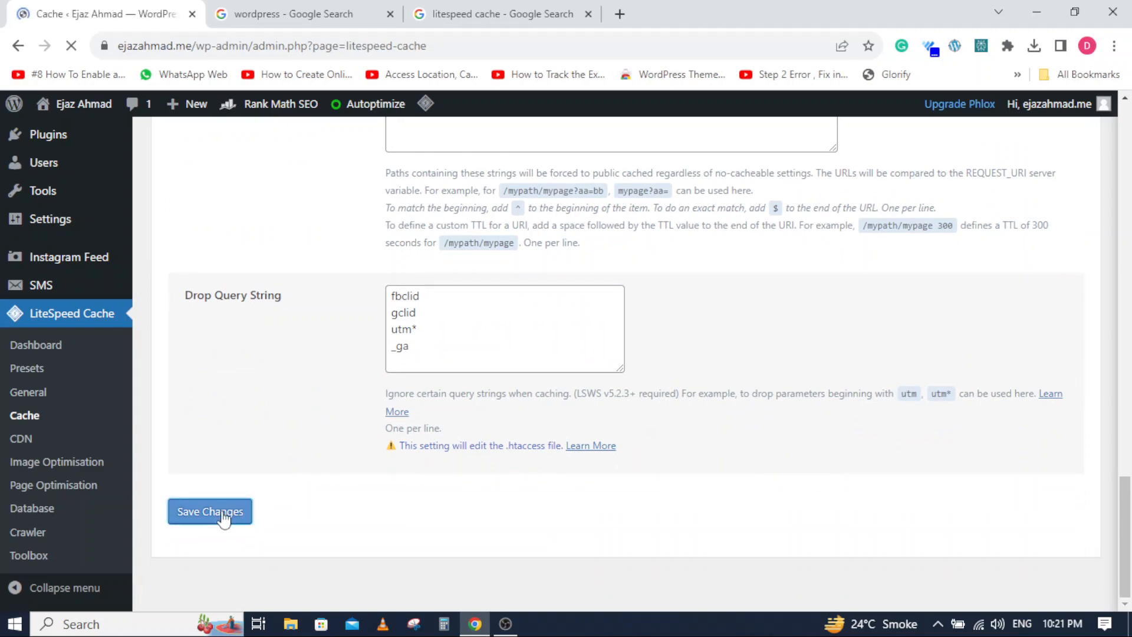
# - Look through the cache TTL settings for public, private and front pages
pyautogui.click(253, 290)
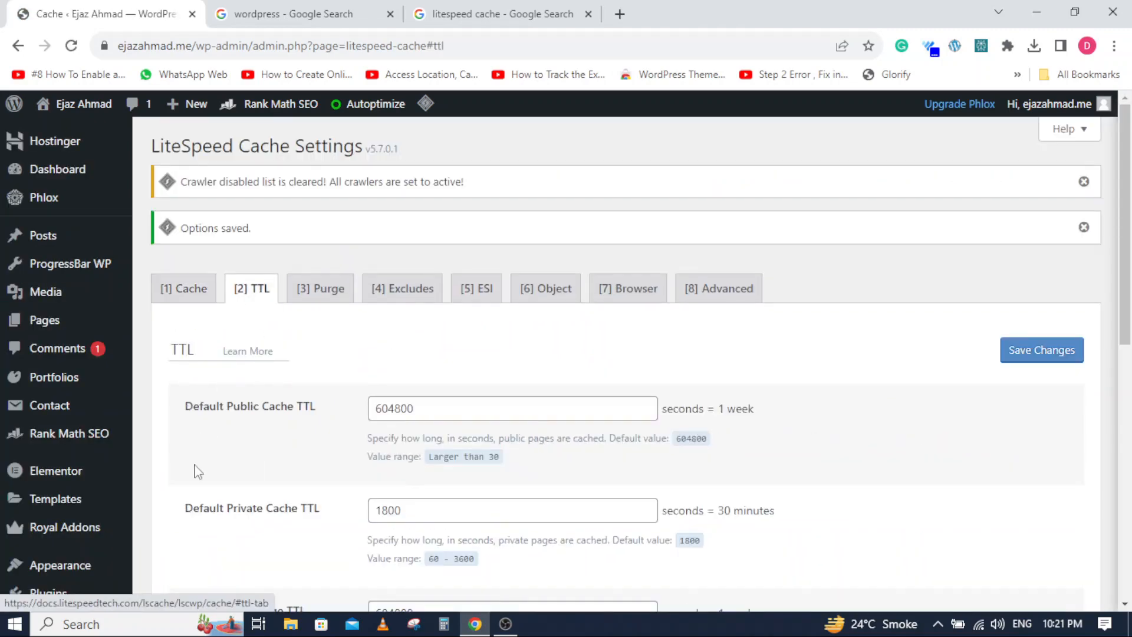
pyautogui.scroll(-1, 255, 466)
pyautogui.scroll(-3, 256, 466)
pyautogui.scroll(4, 255, 463)
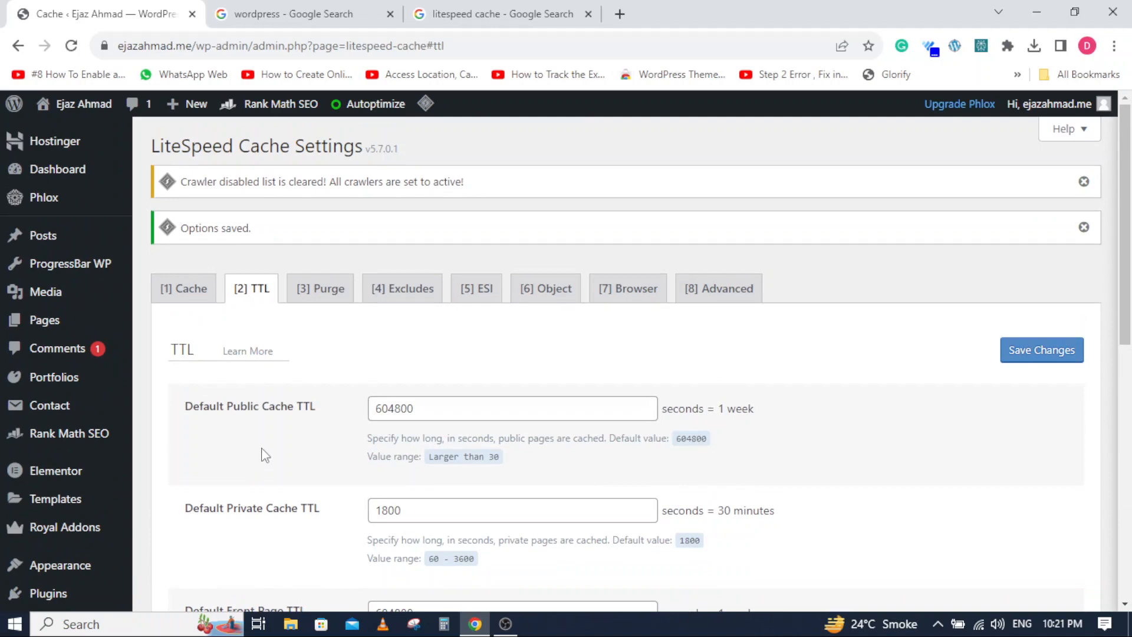
# - Look through the cache exclude settings for URIs, query strings and categories
pyautogui.click(410, 291)
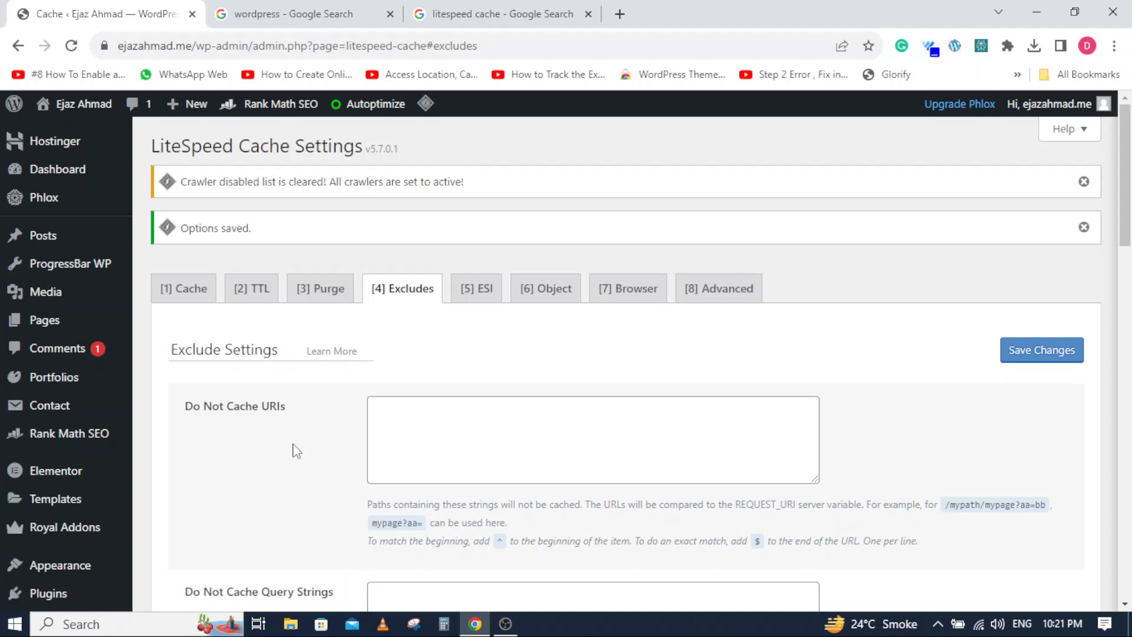
pyautogui.click(418, 425)
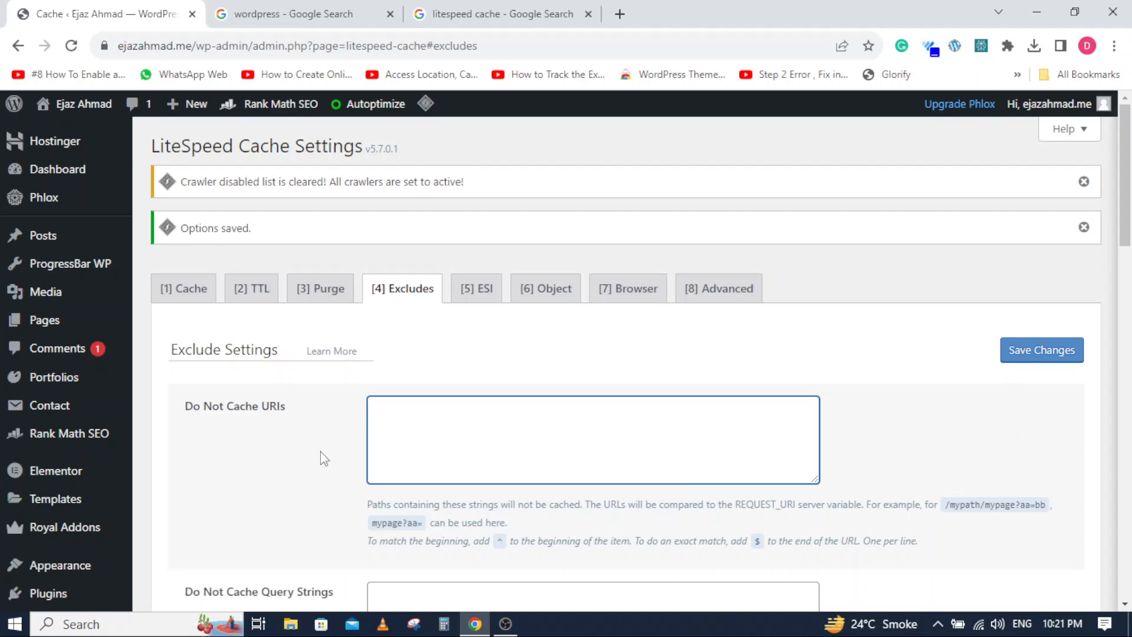
pyautogui.scroll(-7, 324, 378)
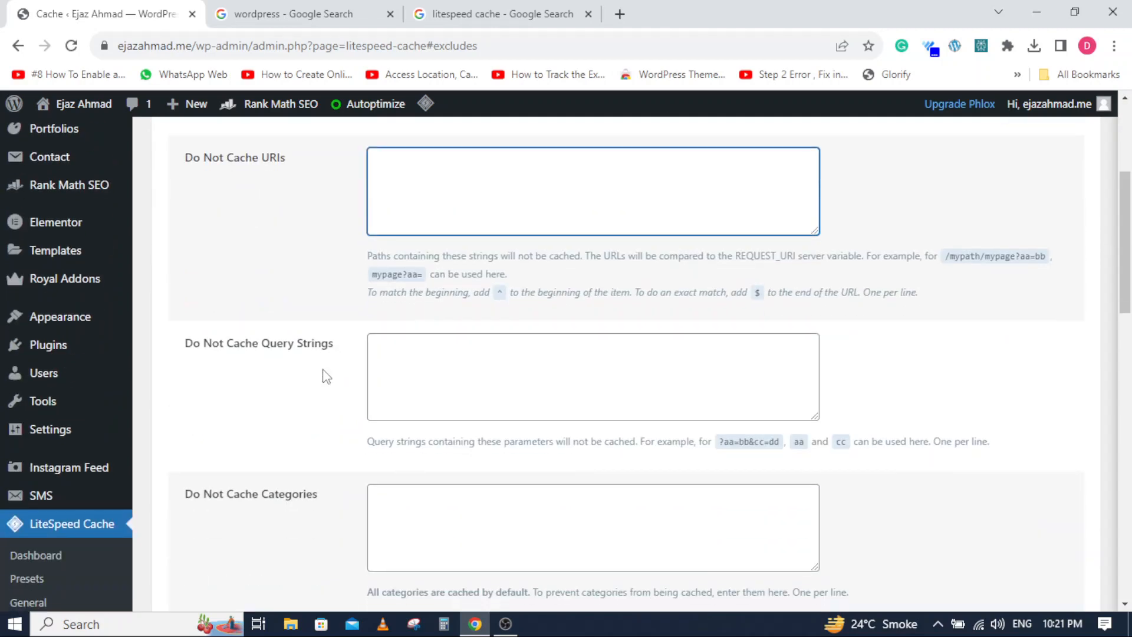
pyautogui.scroll(10, 238, 402)
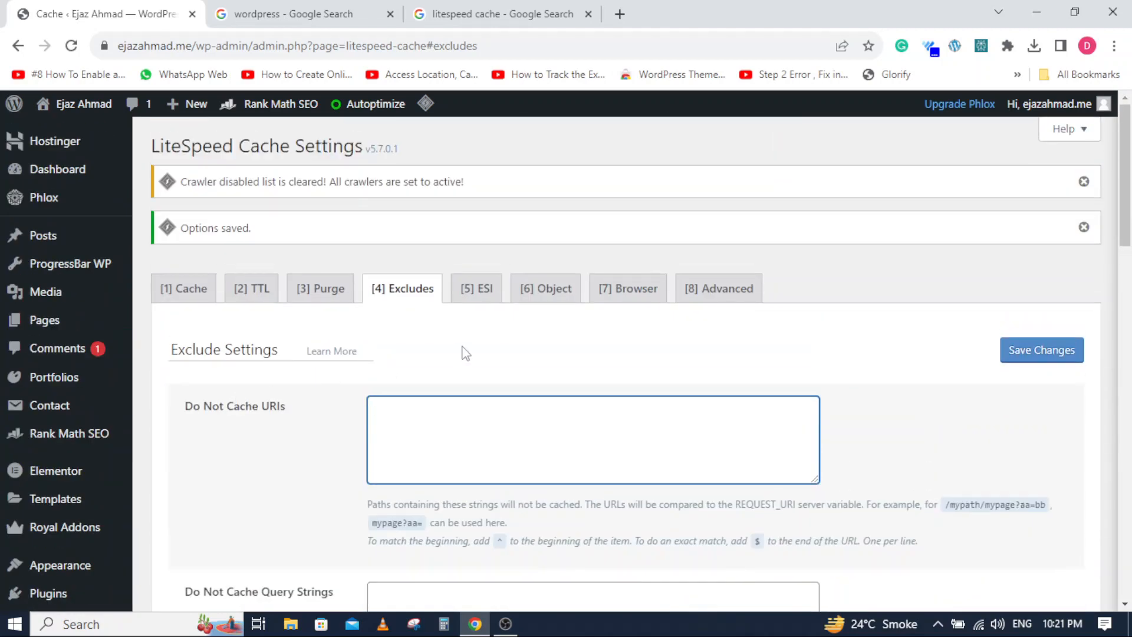
# - Examine the ESI settings, including Enable ESI, admin bar and comment form caching, and the ESI nonces
pyautogui.click(477, 287)
pyautogui.scroll(-5, 469, 334)
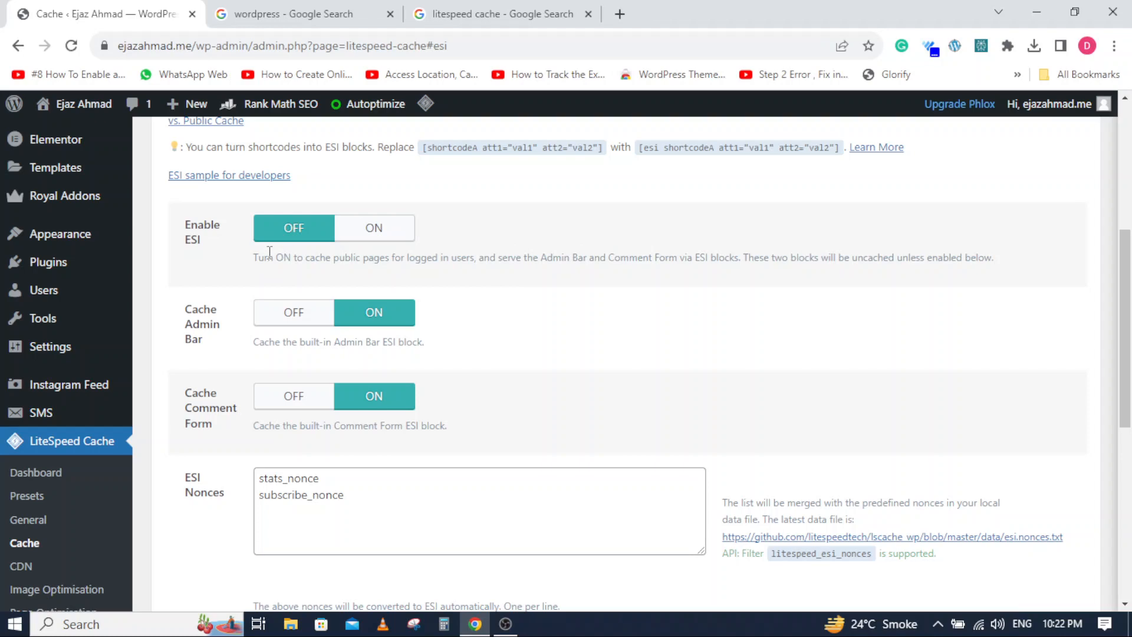
pyautogui.scroll(-6, 479, 284)
pyautogui.scroll(6, 478, 284)
pyautogui.scroll(3, 478, 284)
pyautogui.scroll(3, 425, 348)
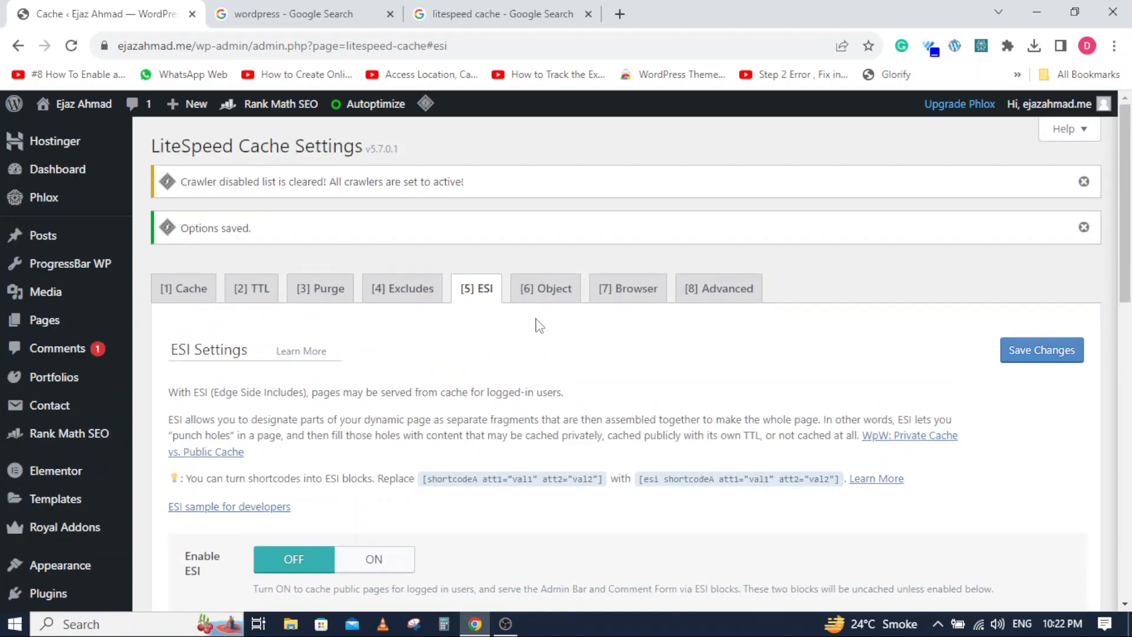
# - Switch Object Cache on in the object cache settings and look over its host, port, lifetime and login fields
pyautogui.click(554, 295)
pyautogui.scroll(-1, 569, 336)
pyautogui.scroll(-1, 569, 336)
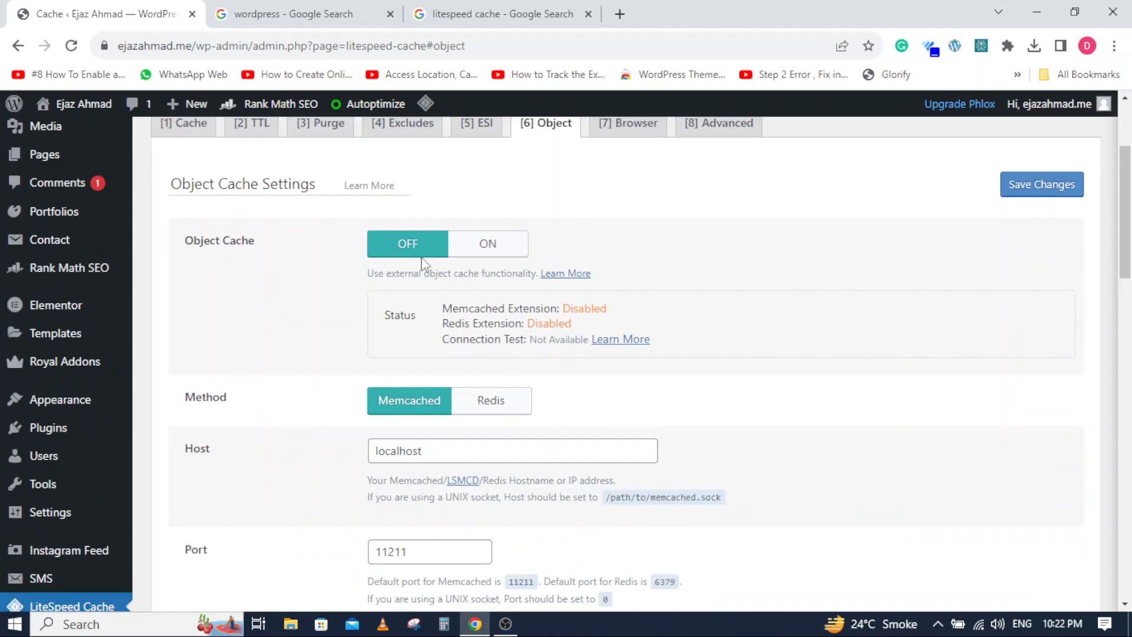
pyautogui.click(467, 247)
pyautogui.scroll(-2, 318, 306)
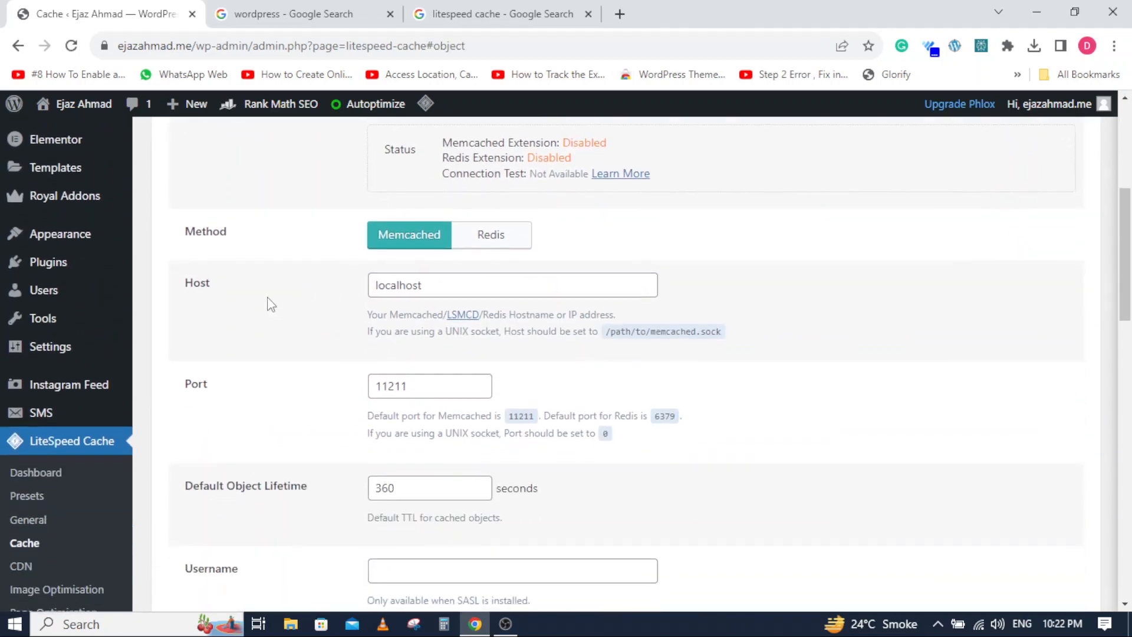
pyautogui.scroll(-5, 319, 310)
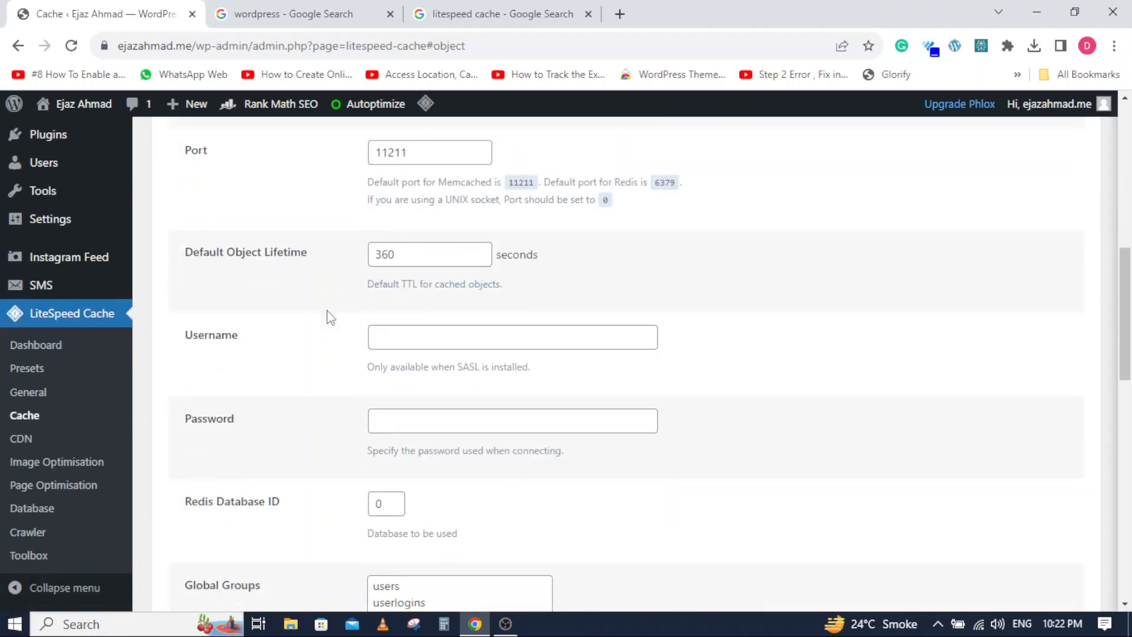
pyautogui.scroll(8, 319, 317)
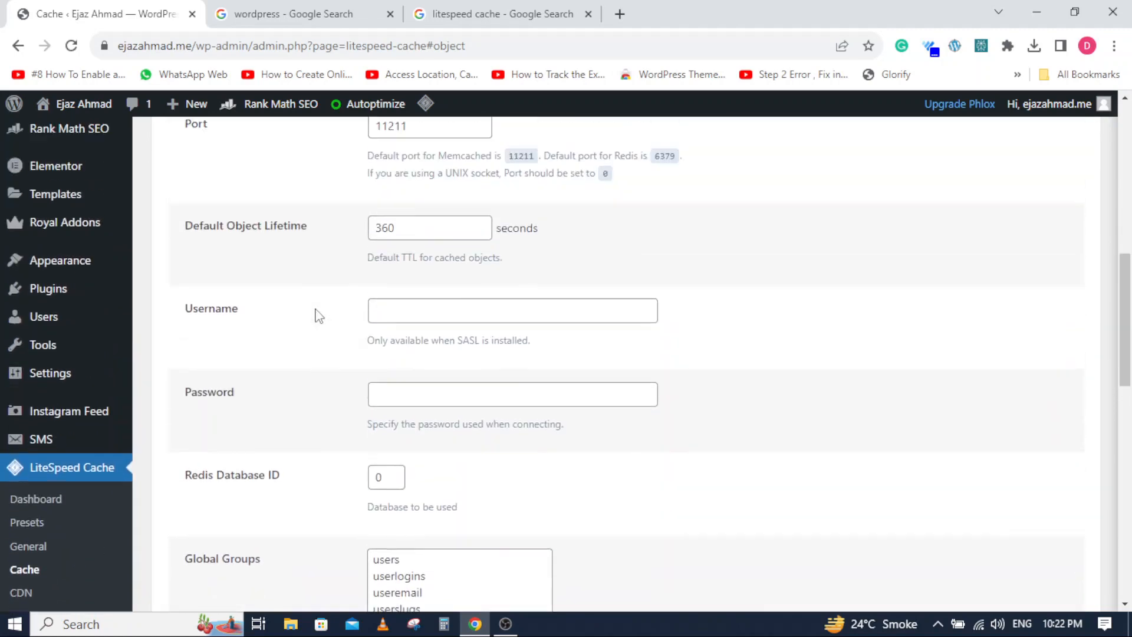
# - Switch Browser Cache on in the browser cache settings and look over the Browser Cache TTL
pyautogui.click(634, 289)
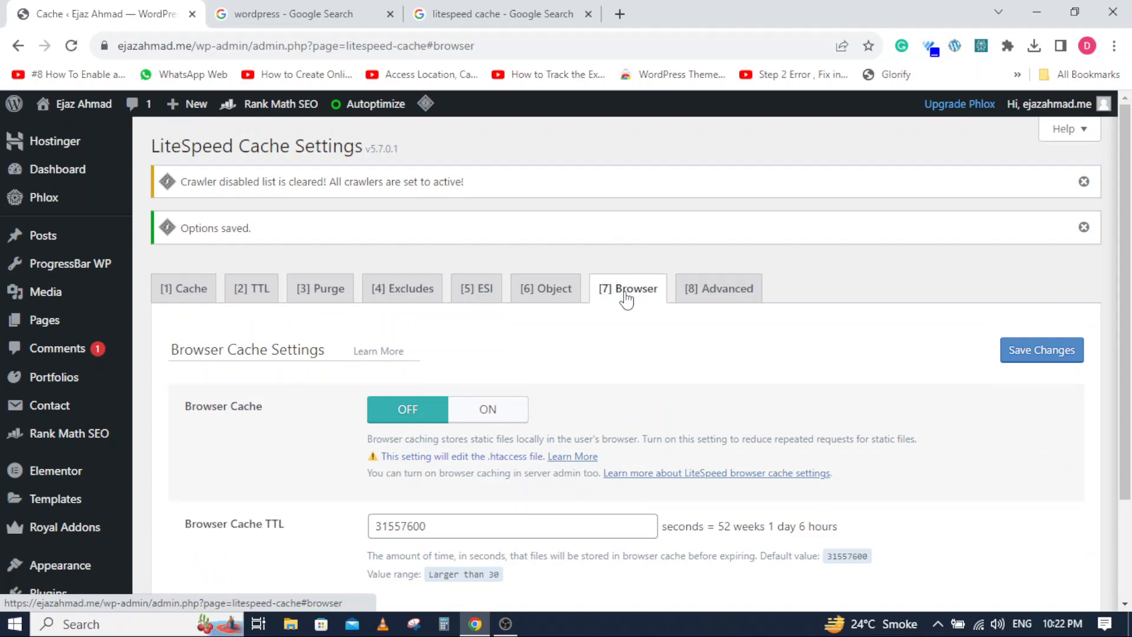
pyautogui.click(487, 412)
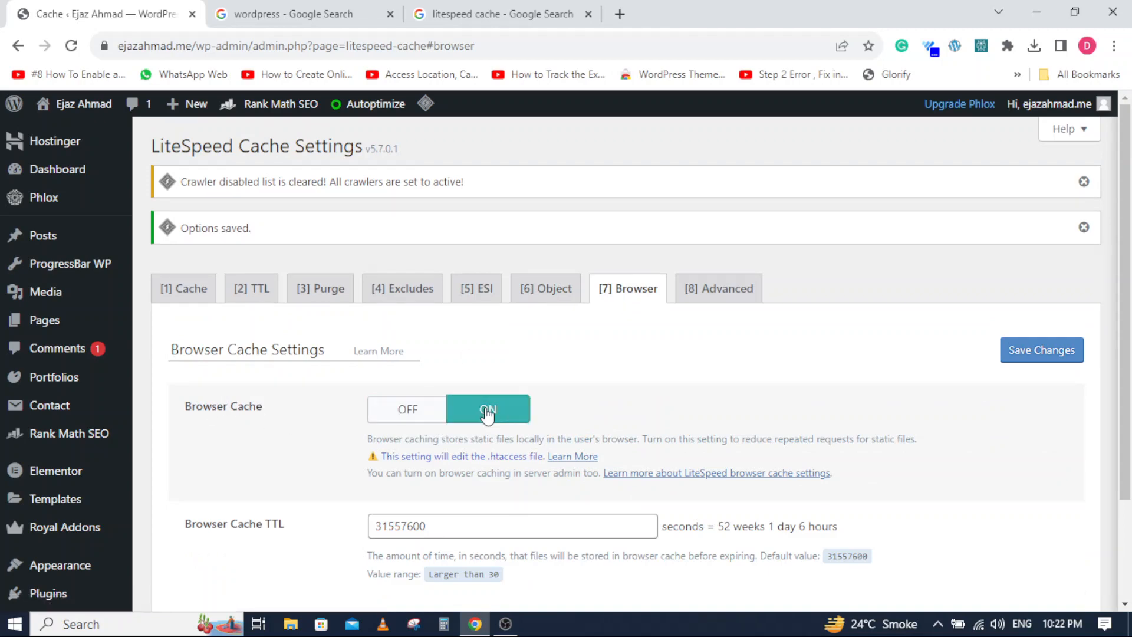
pyautogui.scroll(-4, 328, 443)
pyautogui.click(238, 397)
# - Switch Improve HTTP/HTTPS Compatibility on in the advanced cache settings and save the changes
pyautogui.click(719, 289)
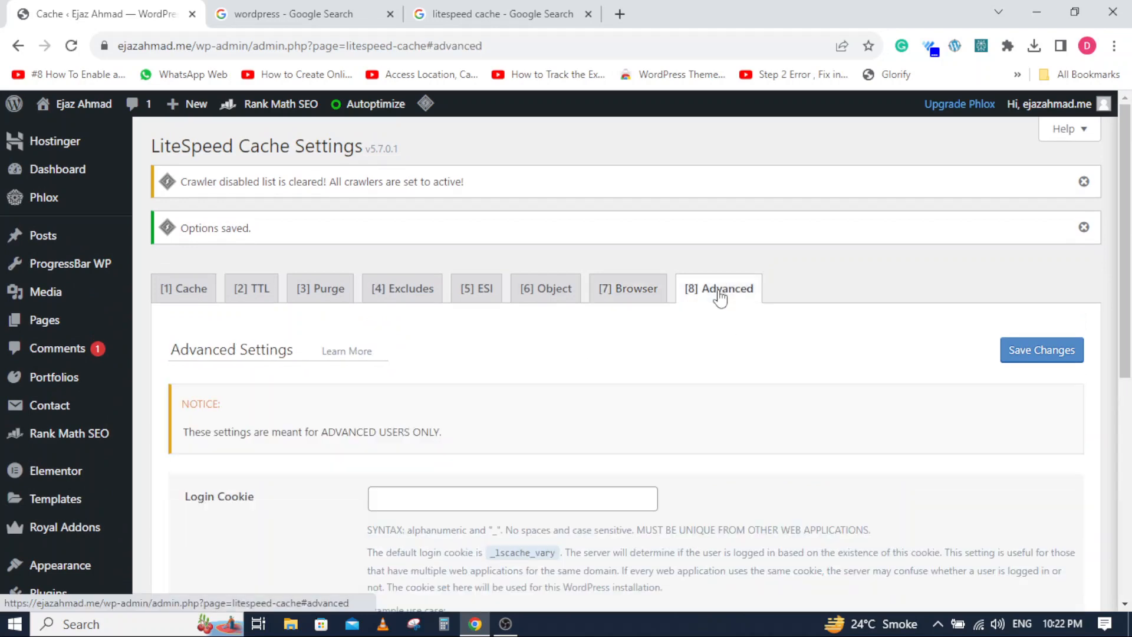
pyautogui.scroll(-4, 366, 407)
pyautogui.scroll(-3, 265, 411)
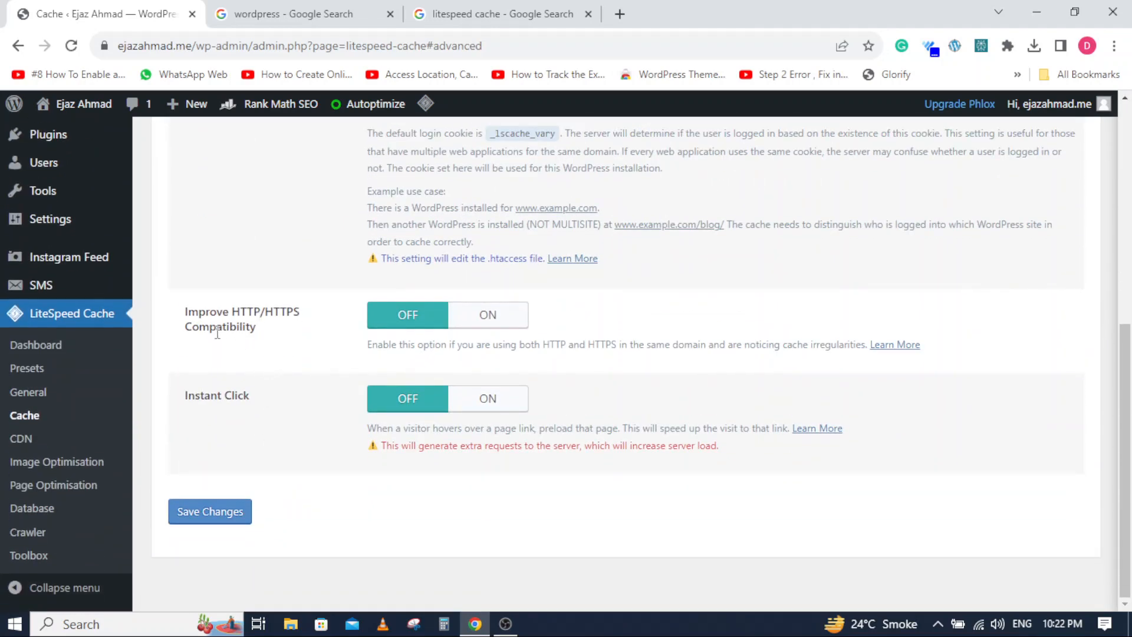
pyautogui.click(472, 317)
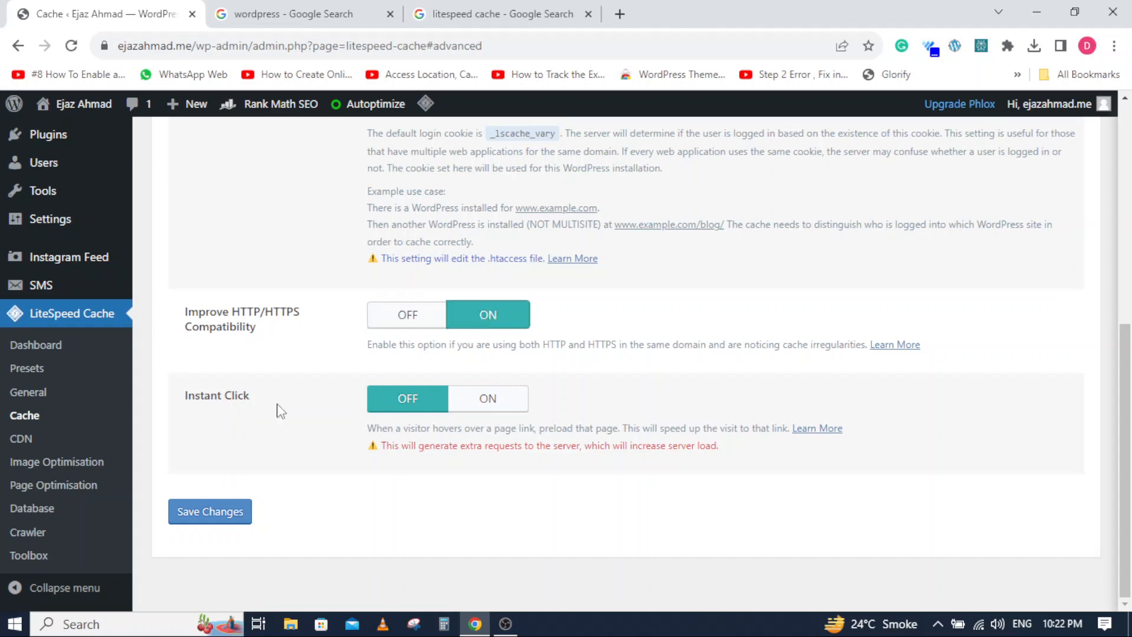
pyautogui.click(213, 519)
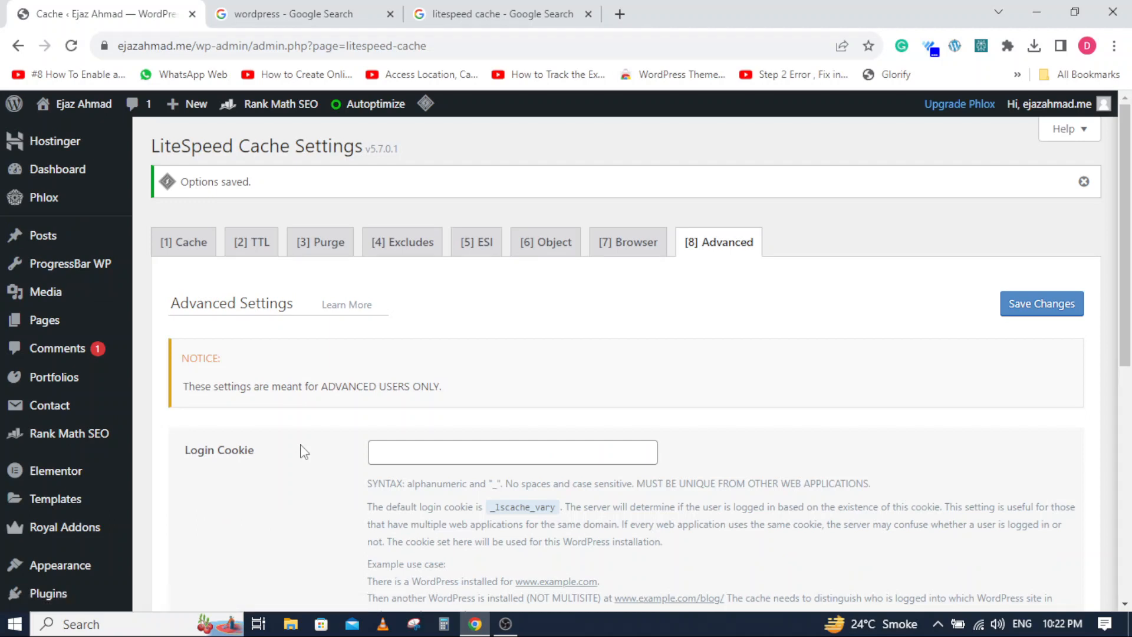
# - Switch QUIC.cloud CDN and Use CDN Mapping on in LiteSpeed Cache's CDN settings
pyautogui.scroll(-8, 303, 452)
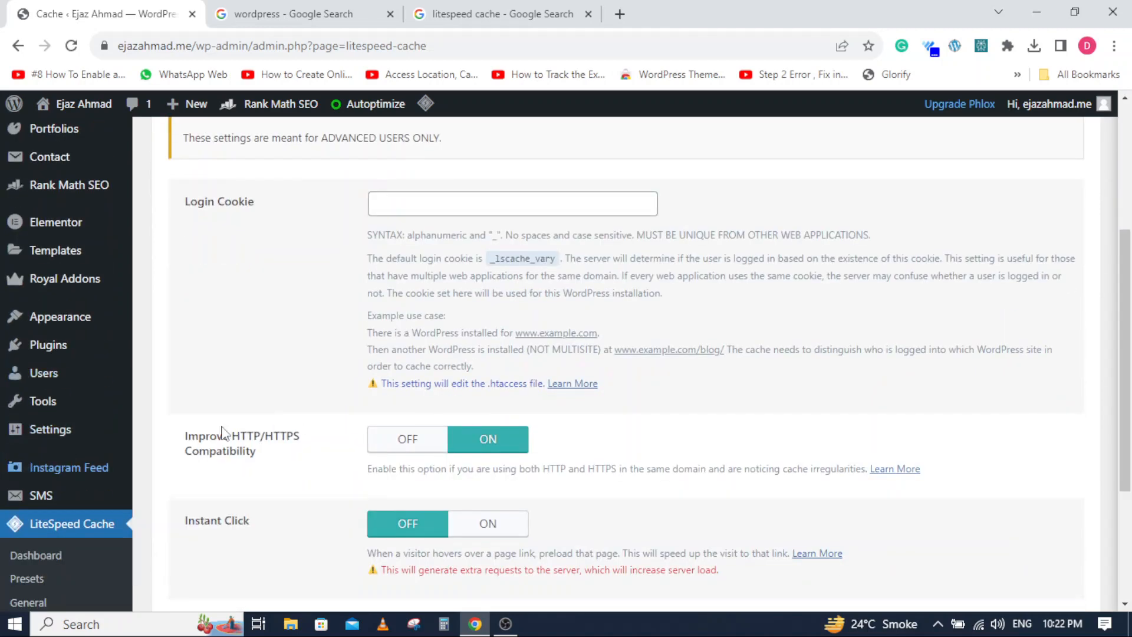
pyautogui.click(21, 438)
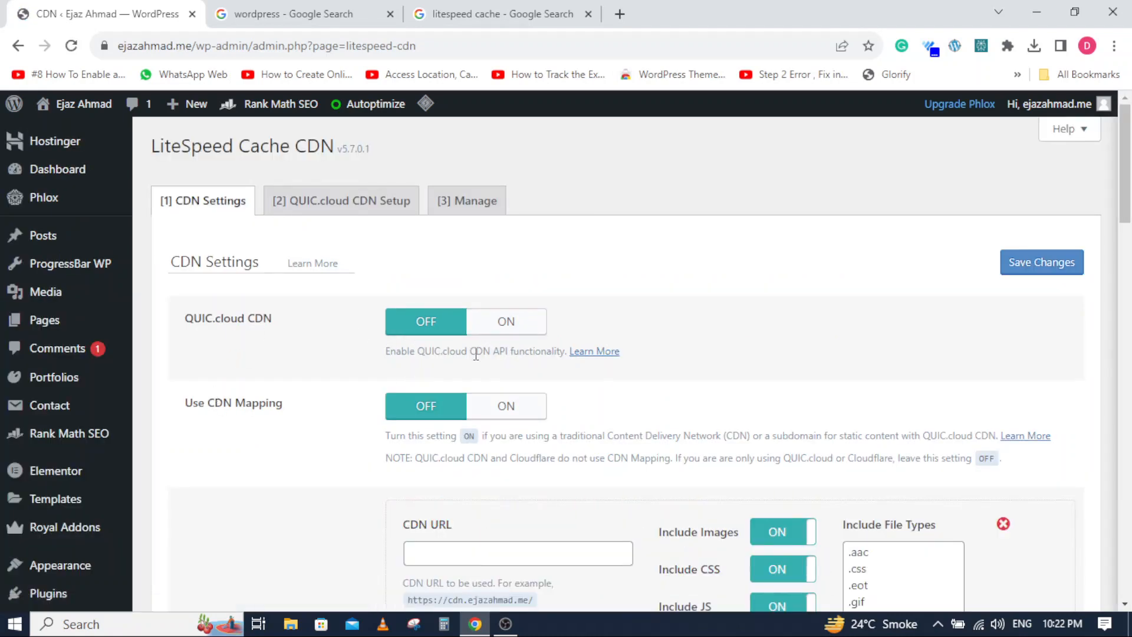
pyautogui.click(509, 322)
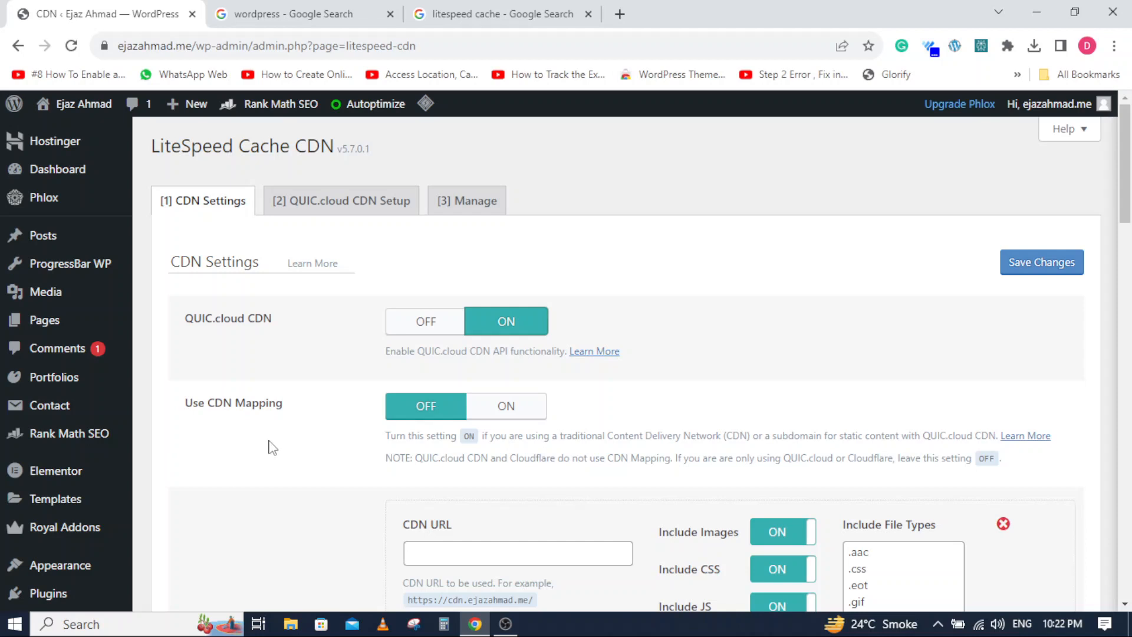
pyautogui.scroll(-3, 274, 446)
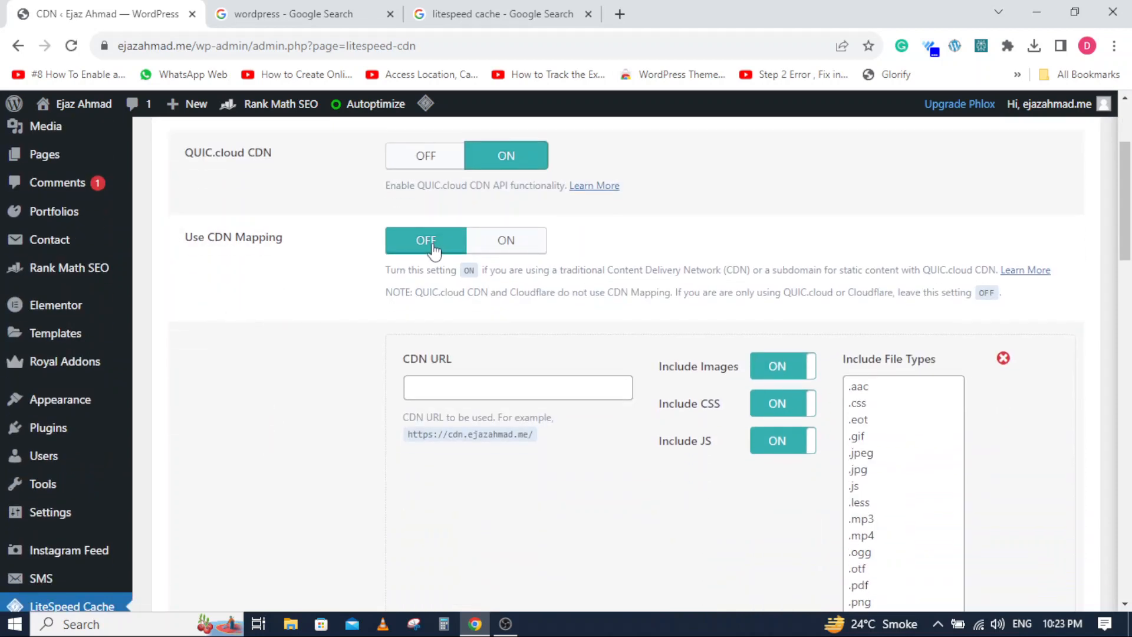
pyautogui.click(515, 244)
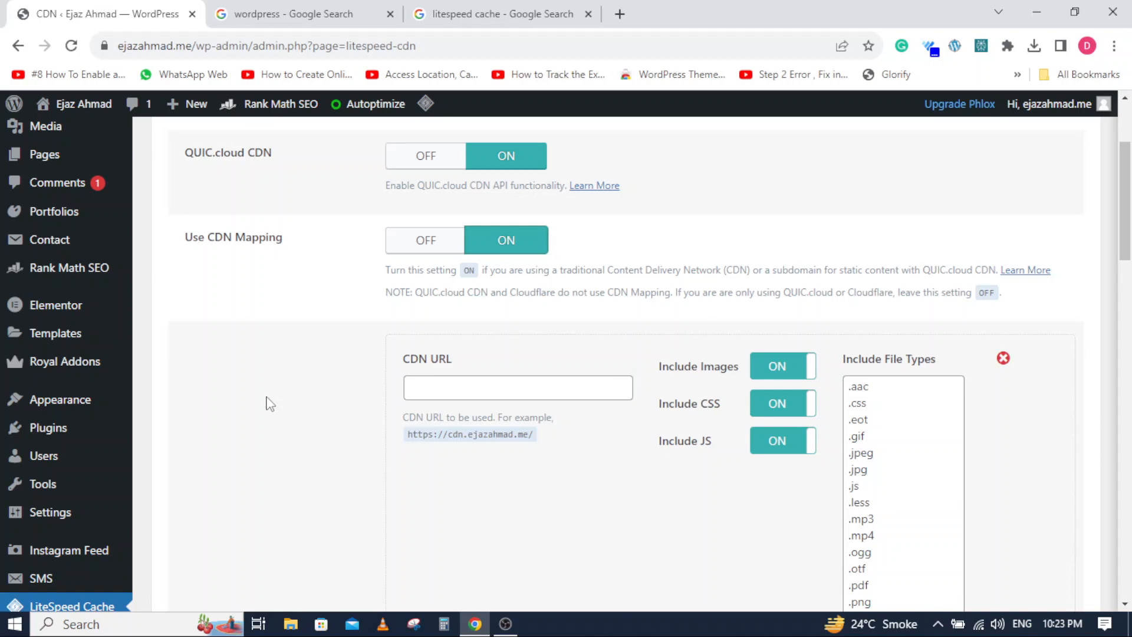
# - Look through the remaining CDN settings, including the CDN URL, included file types and Cloudflare API fields
pyautogui.scroll(3, 269, 403)
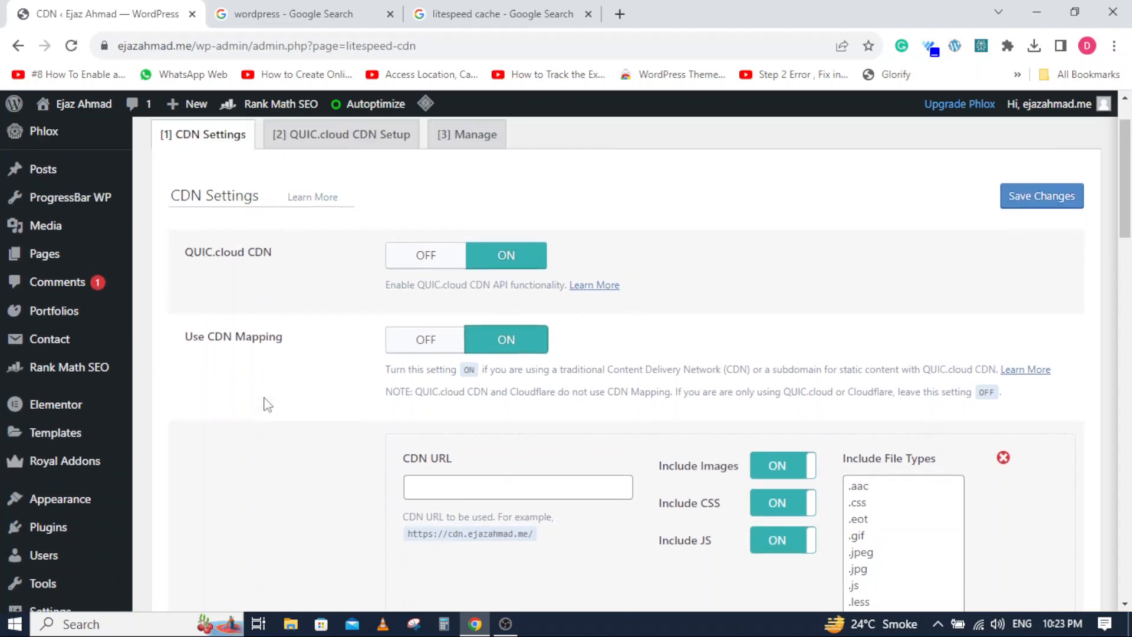
pyautogui.scroll(-10, 283, 316)
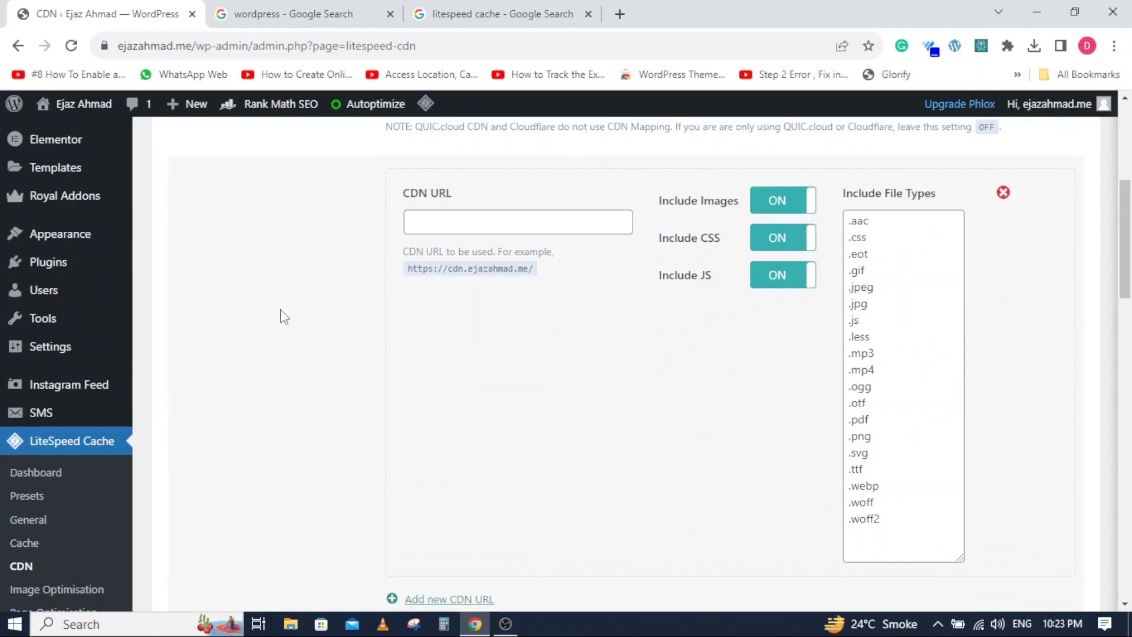
pyautogui.scroll(-7, 282, 316)
pyautogui.scroll(-4, 280, 314)
pyautogui.scroll(-6, 380, 341)
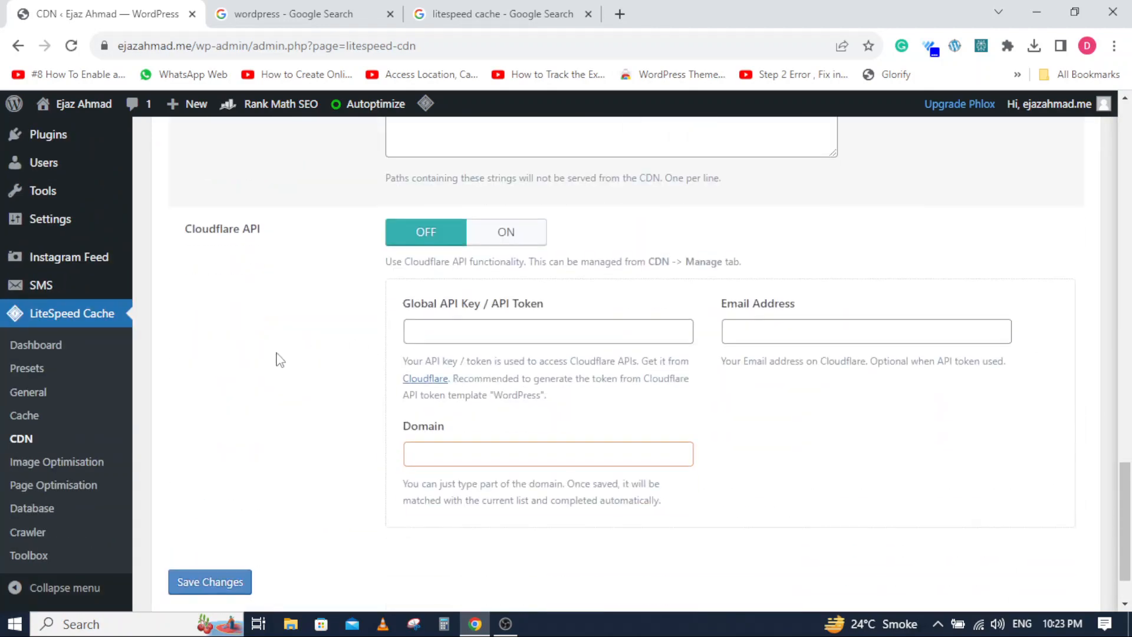
pyautogui.scroll(20, 281, 360)
pyautogui.scroll(5, 247, 363)
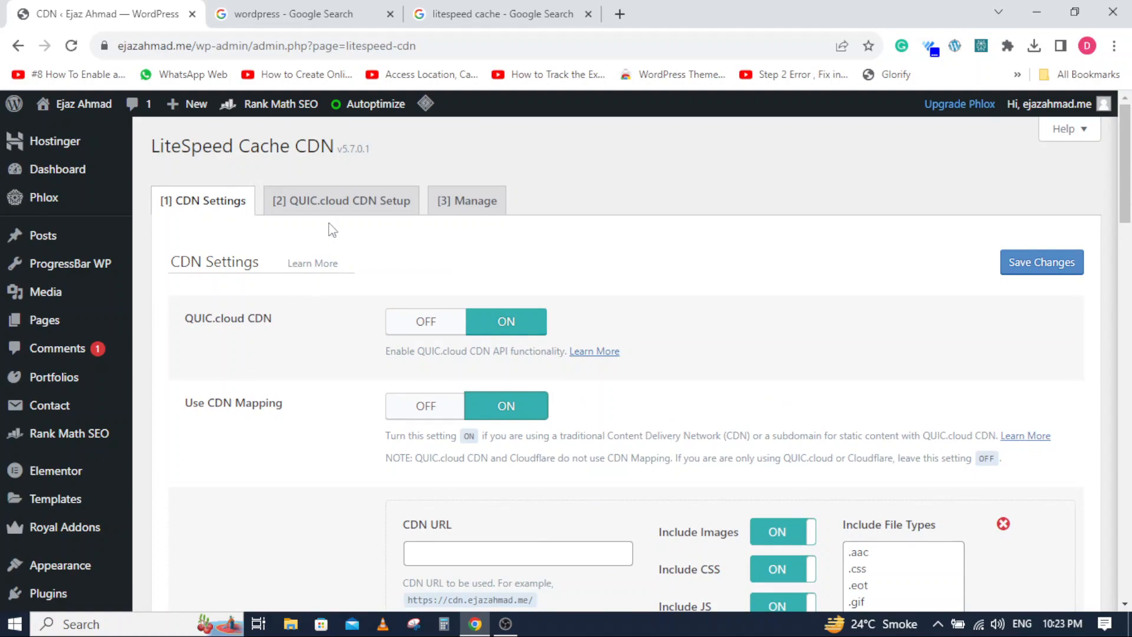
# - Examine the QUIC.cloud CDN setup instructions and the QUIC.cloud and Cloudflare management options
pyautogui.click(333, 203)
pyautogui.scroll(-6, 242, 323)
pyautogui.scroll(7, 243, 323)
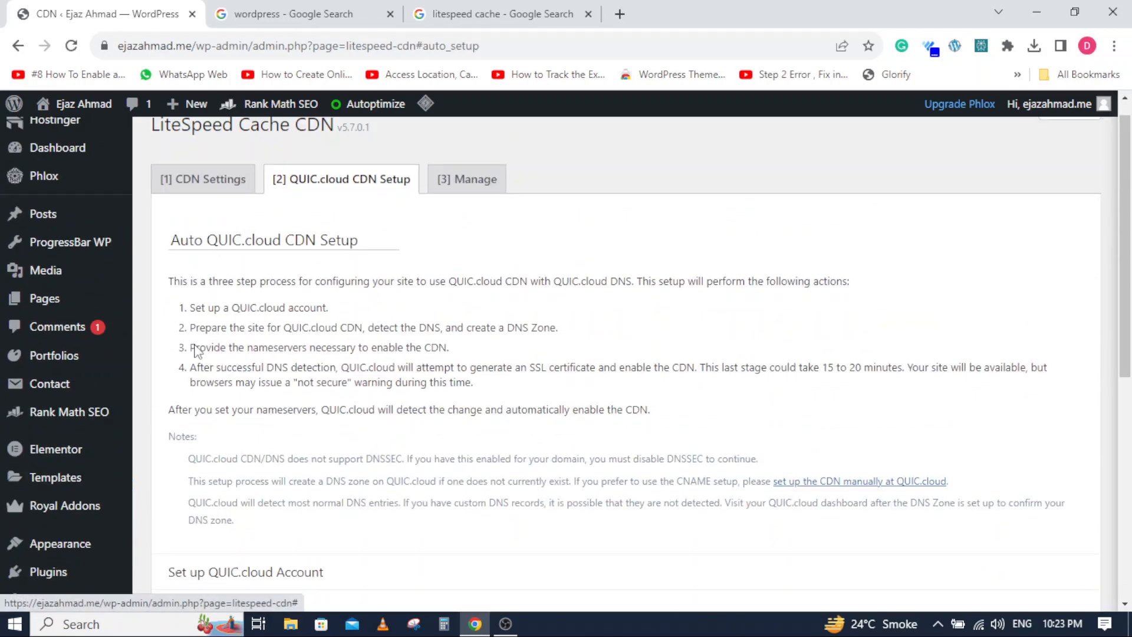
pyautogui.click(461, 206)
pyautogui.scroll(-5, 362, 393)
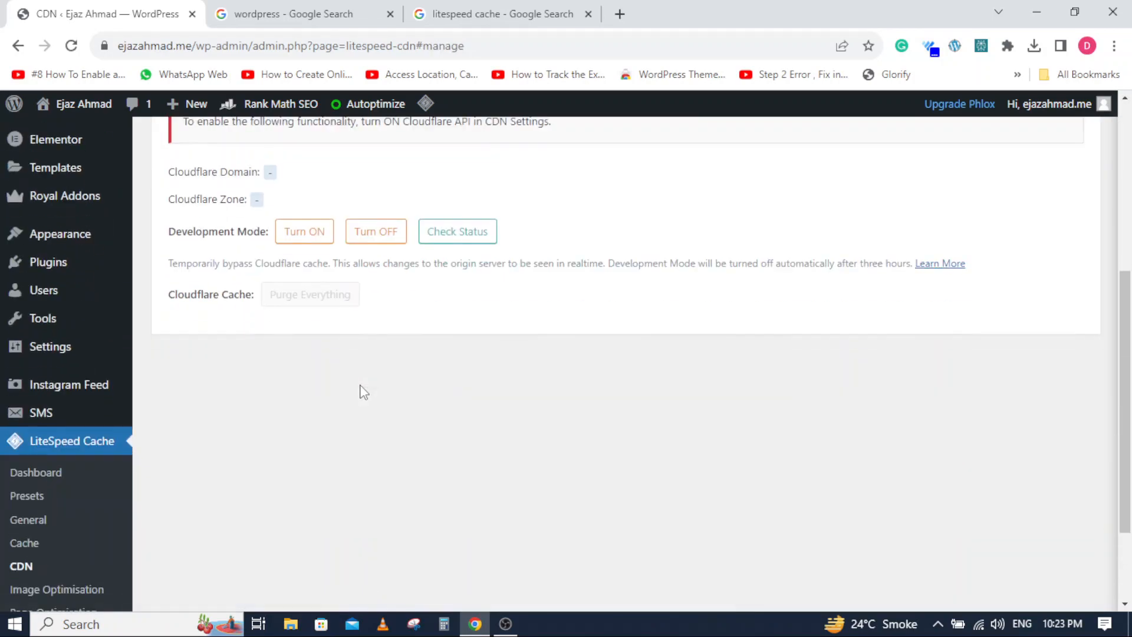
pyautogui.scroll(4, 364, 392)
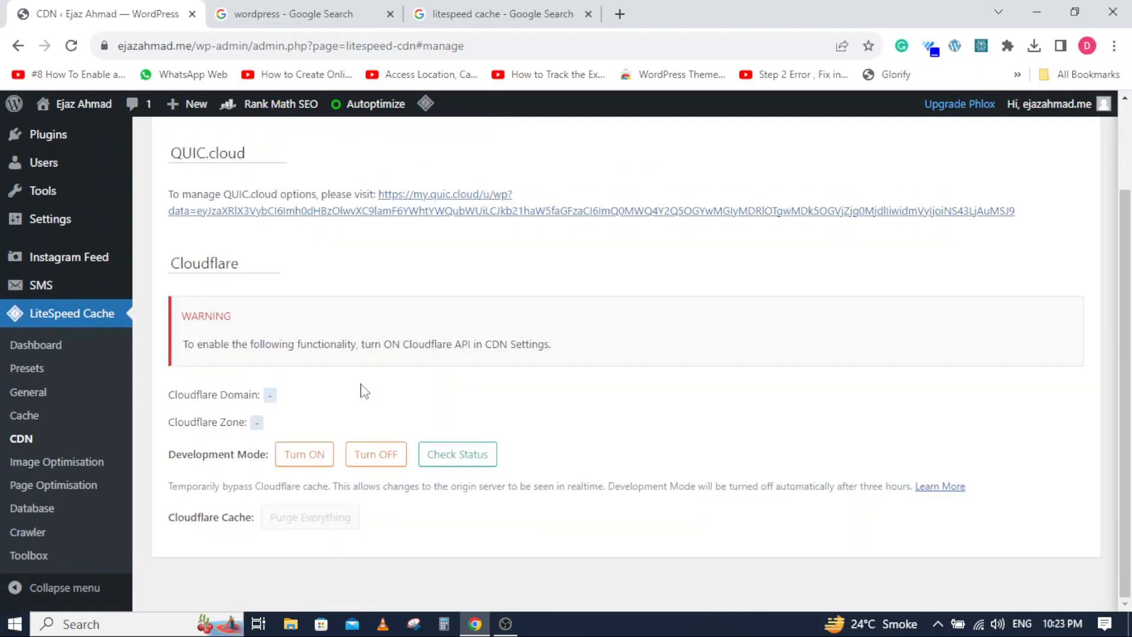
pyautogui.scroll(2, 363, 394)
# - Try to send an image optimisation request and look over the summary's storage optimisation and backup options
pyautogui.scroll(-5, 38, 496)
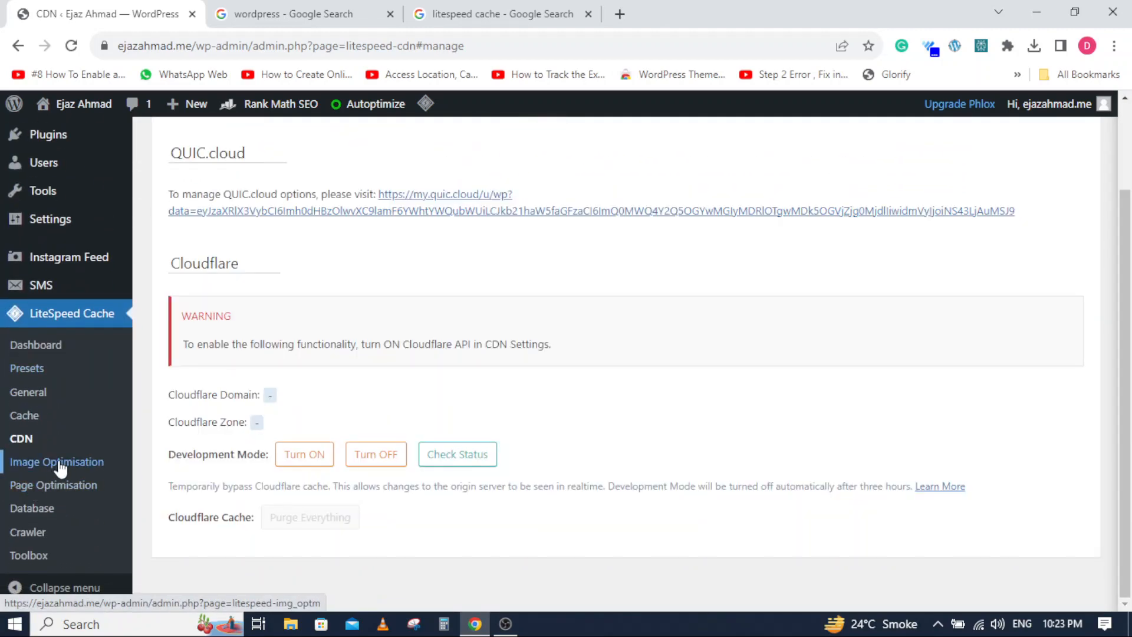
pyautogui.click(21, 464)
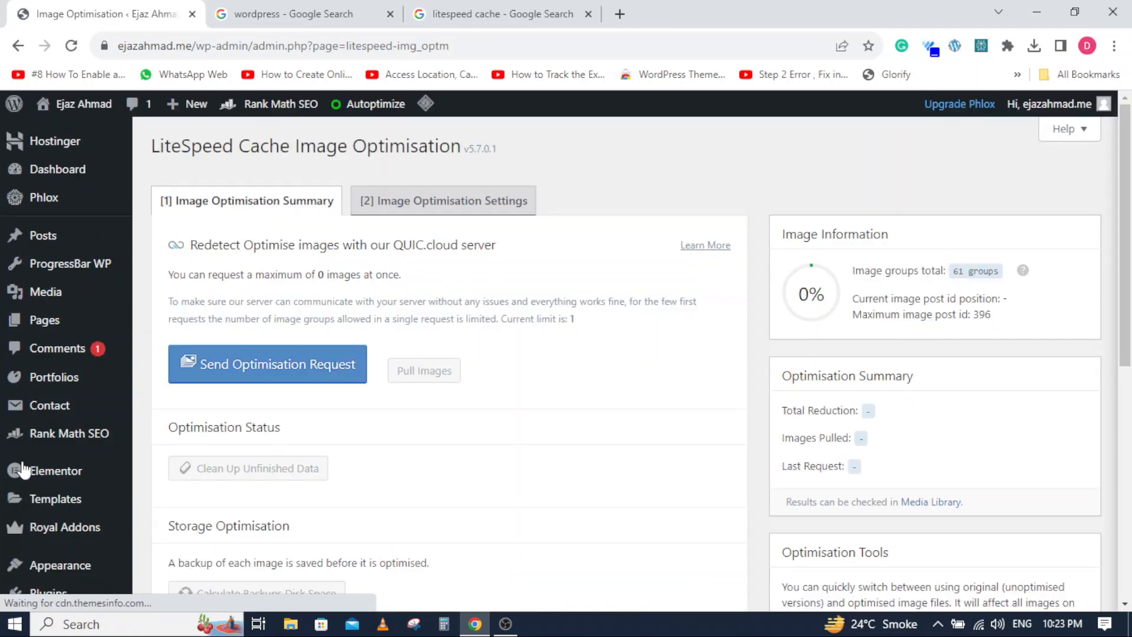
pyautogui.moveTo(24, 470)
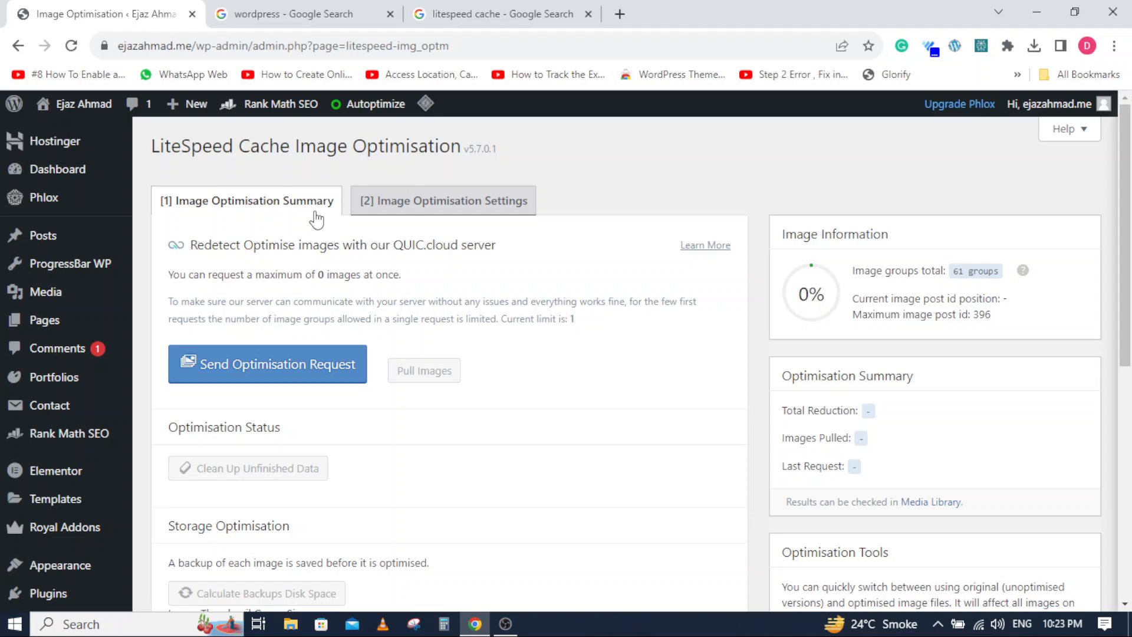
pyautogui.click(267, 370)
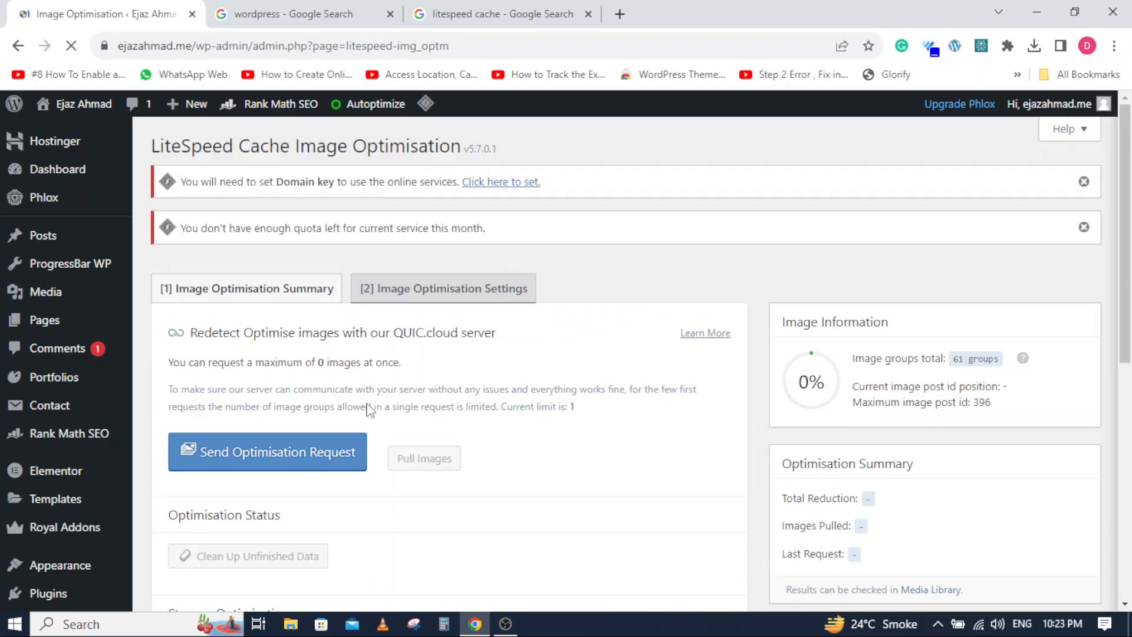
pyautogui.scroll(-8, 369, 401)
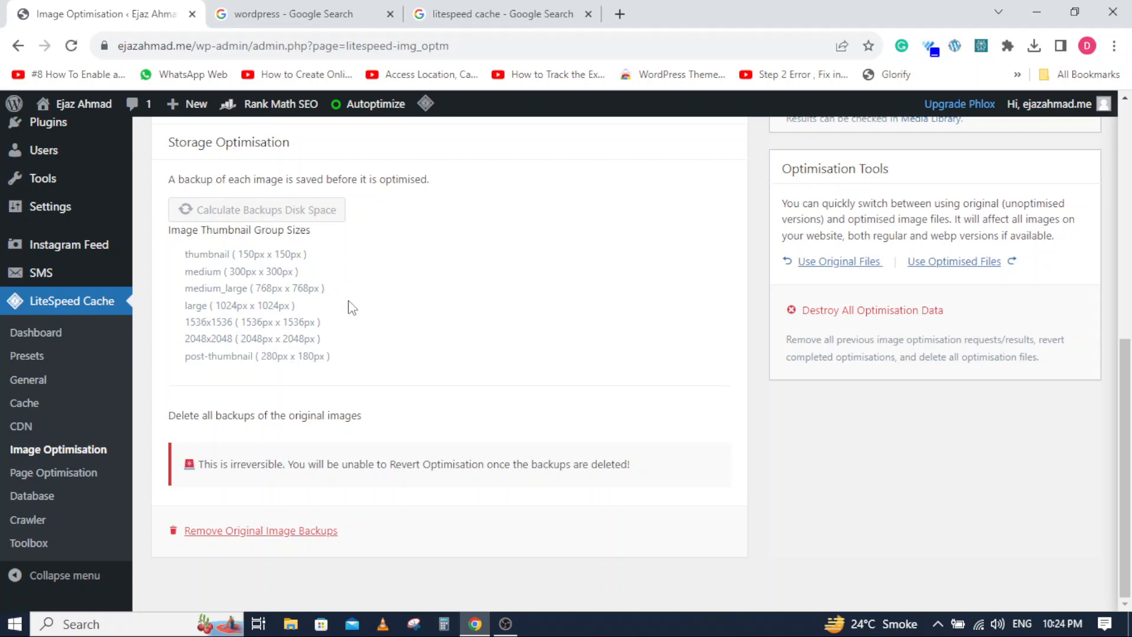
pyautogui.scroll(4, 341, 291)
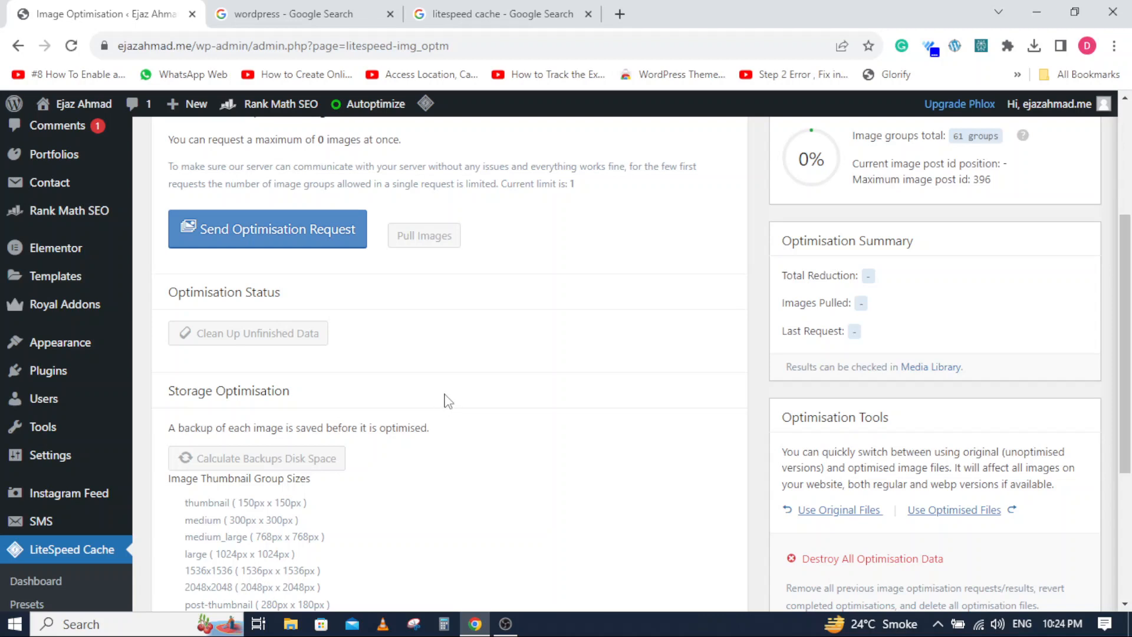
pyautogui.scroll(1, 338, 408)
pyautogui.scroll(3, 338, 409)
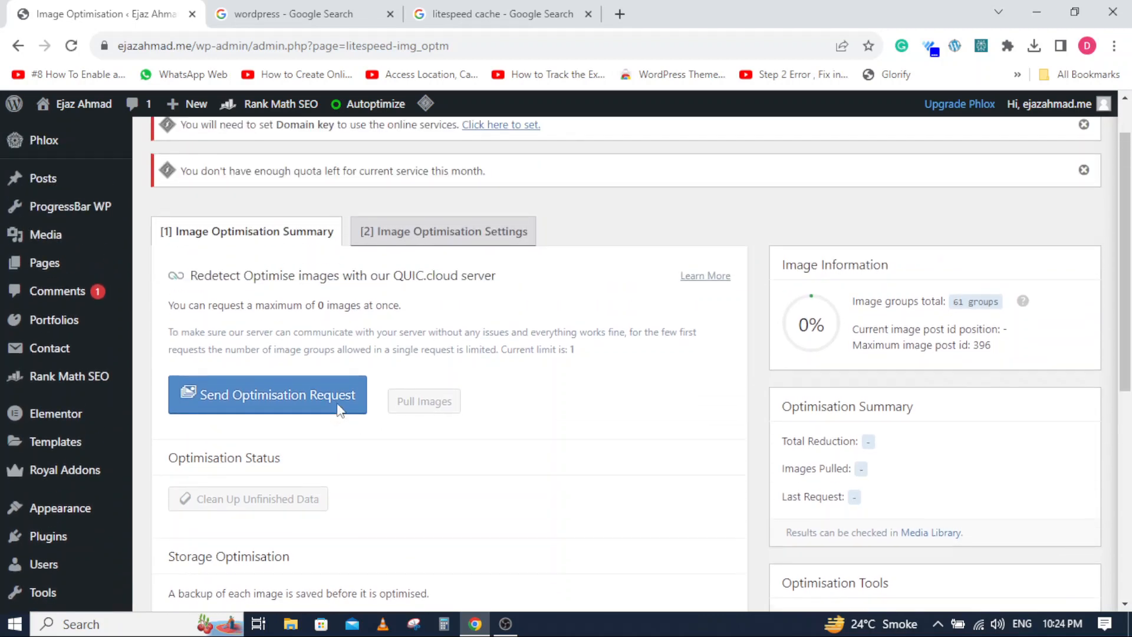
# - Switch Auto Request Cron and Remove Original Backups on in the image optimisation settings and save the changes
pyautogui.click(403, 238)
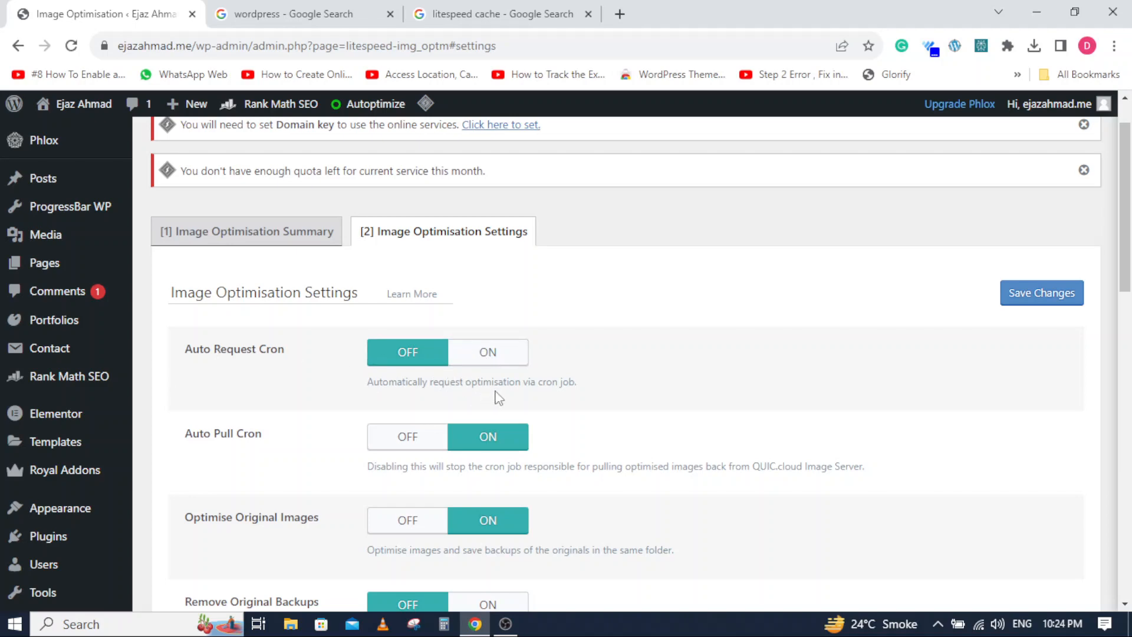
pyautogui.click(466, 354)
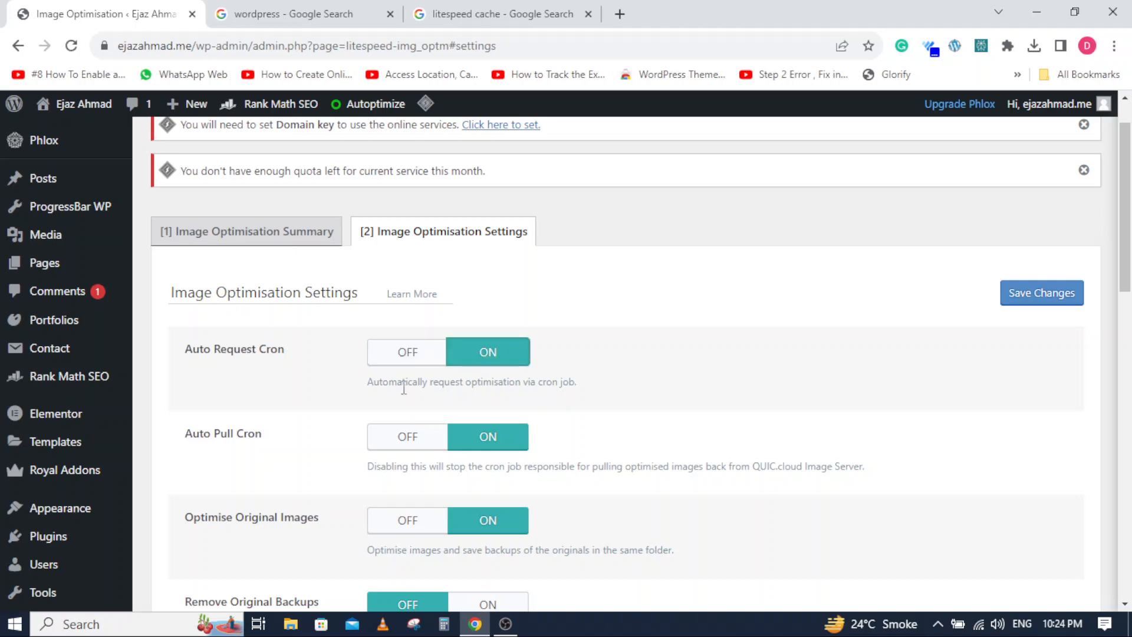
pyautogui.scroll(-3, 469, 348)
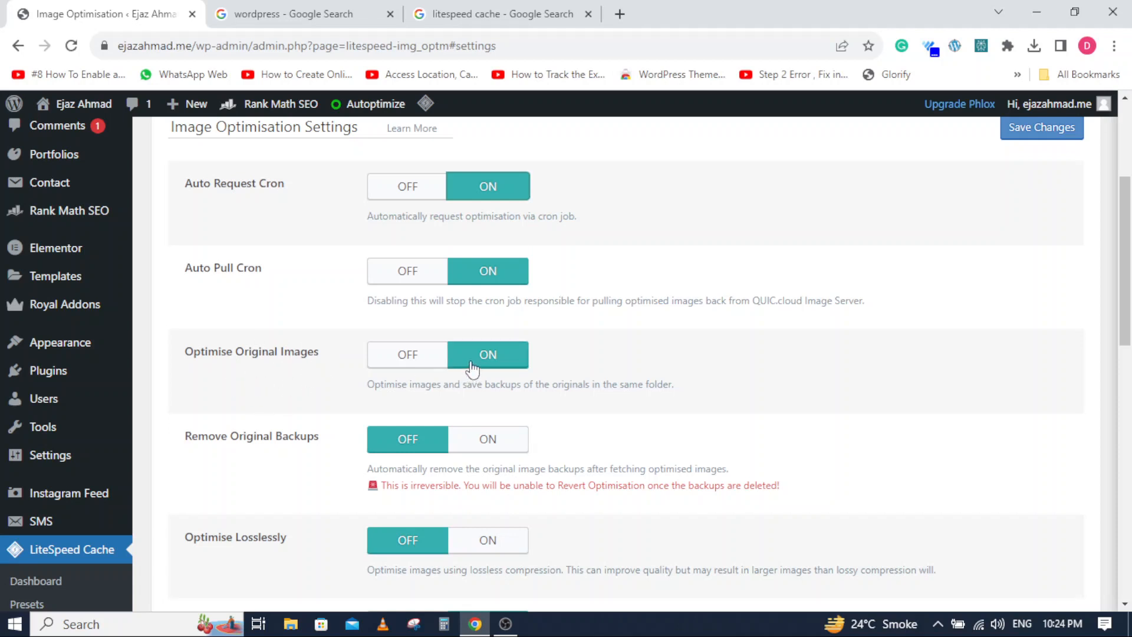
pyautogui.click(488, 439)
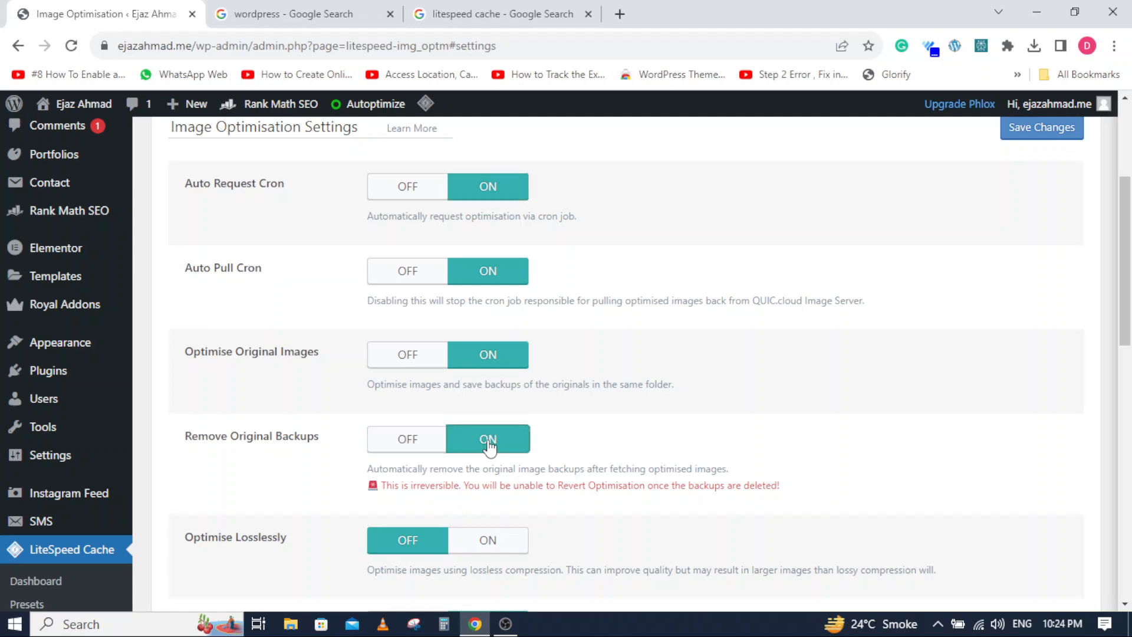
pyautogui.scroll(-4, 354, 472)
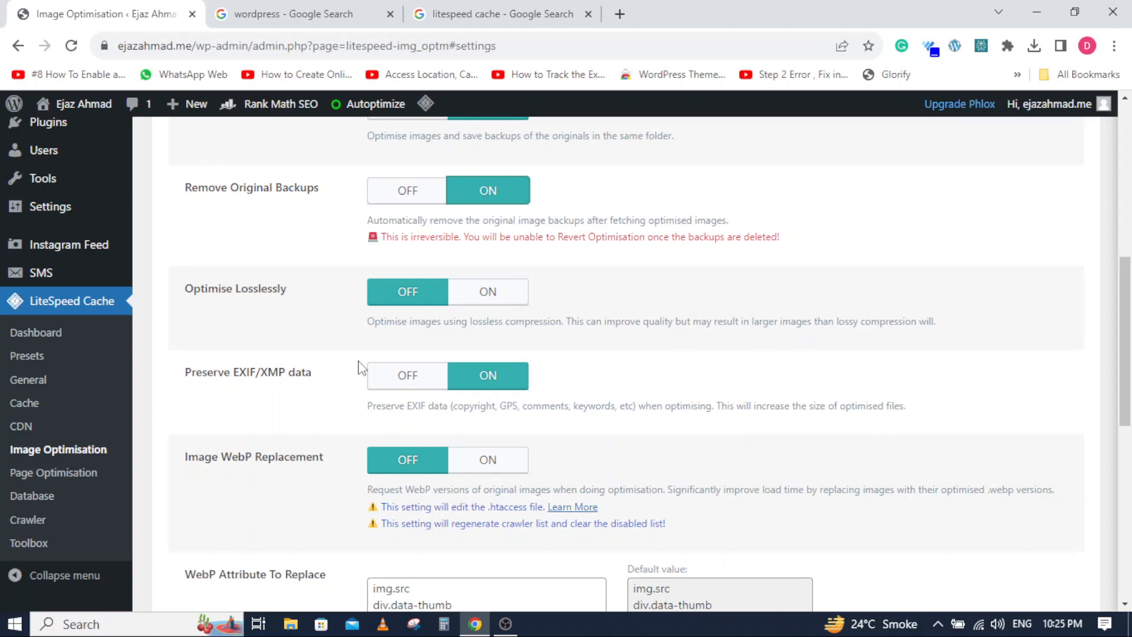
pyautogui.scroll(-3, 362, 368)
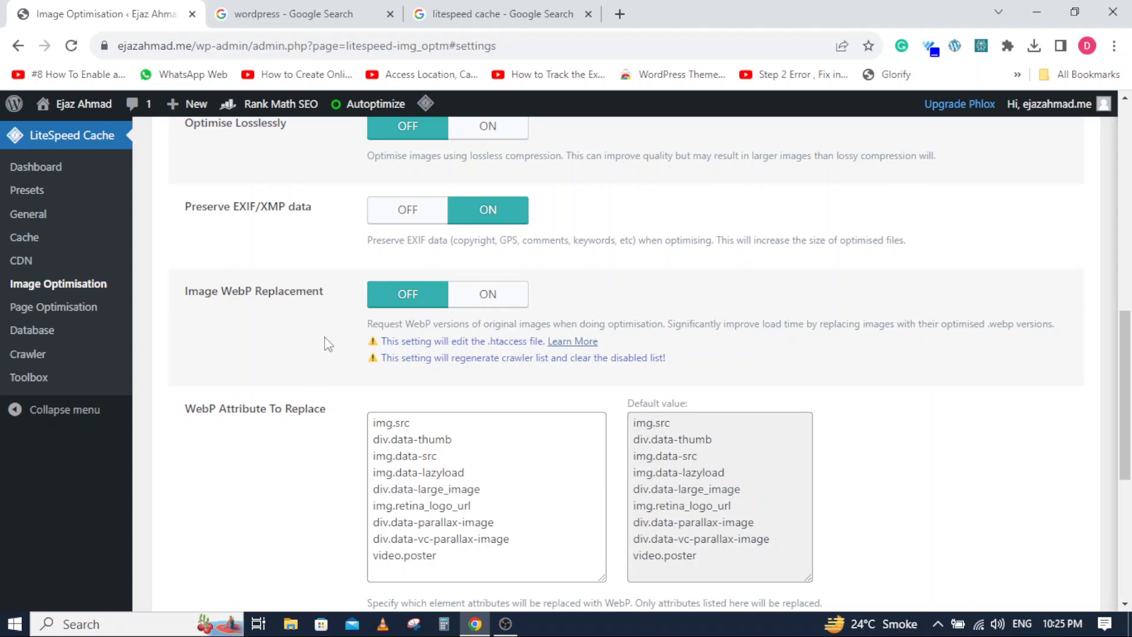
pyautogui.scroll(-6, 323, 341)
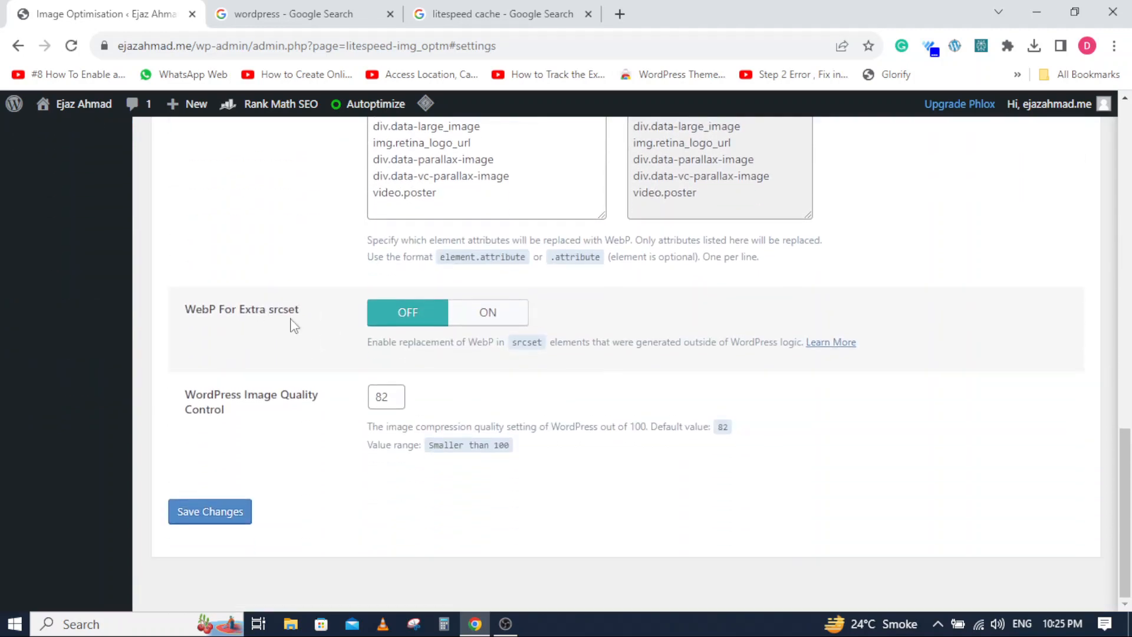
pyautogui.click(210, 512)
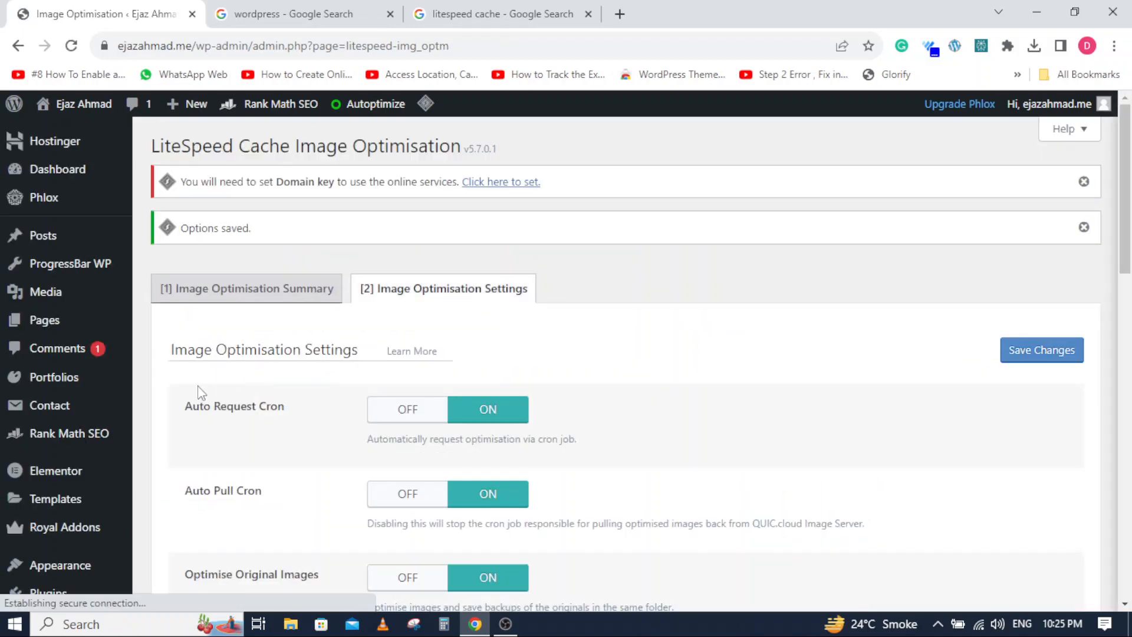
# - Open the Page Optimisation settings and switch CSS Minify, CSS Combine and Generate UCSS on in the CSS settings
pyautogui.scroll(-7, 53, 436)
pyautogui.click(53, 530)
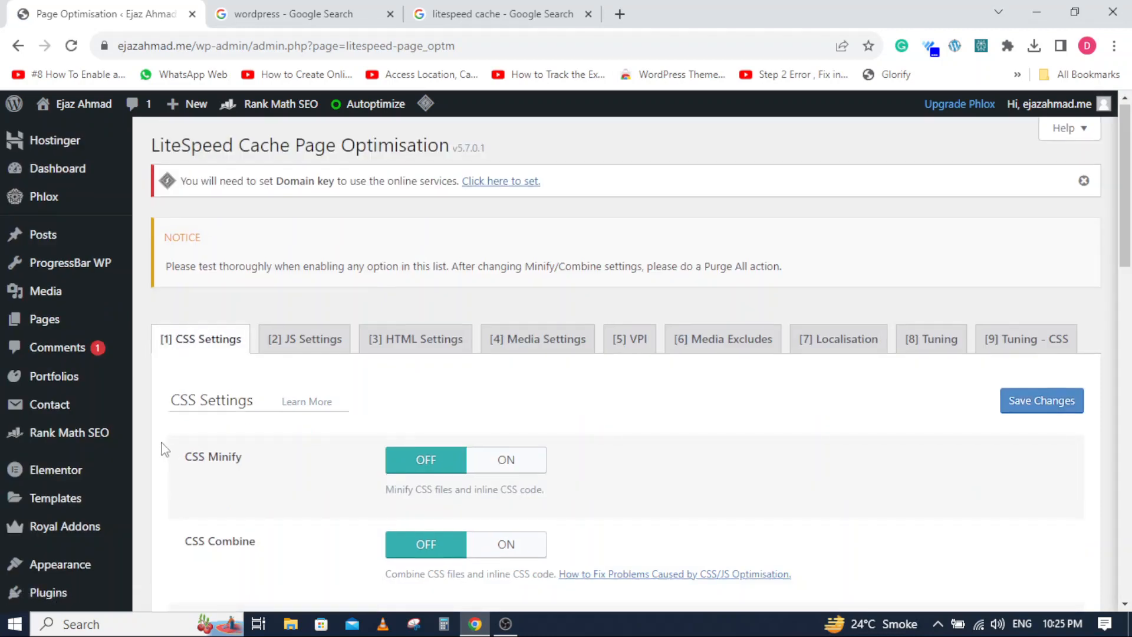
pyautogui.scroll(-3, 162, 448)
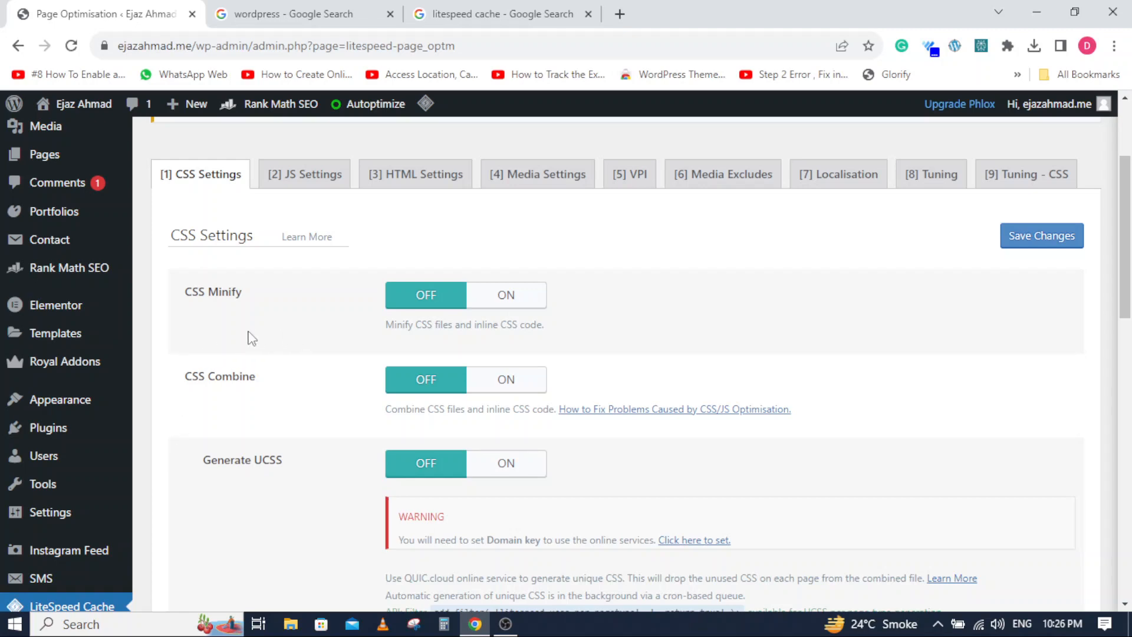
pyautogui.click(485, 311)
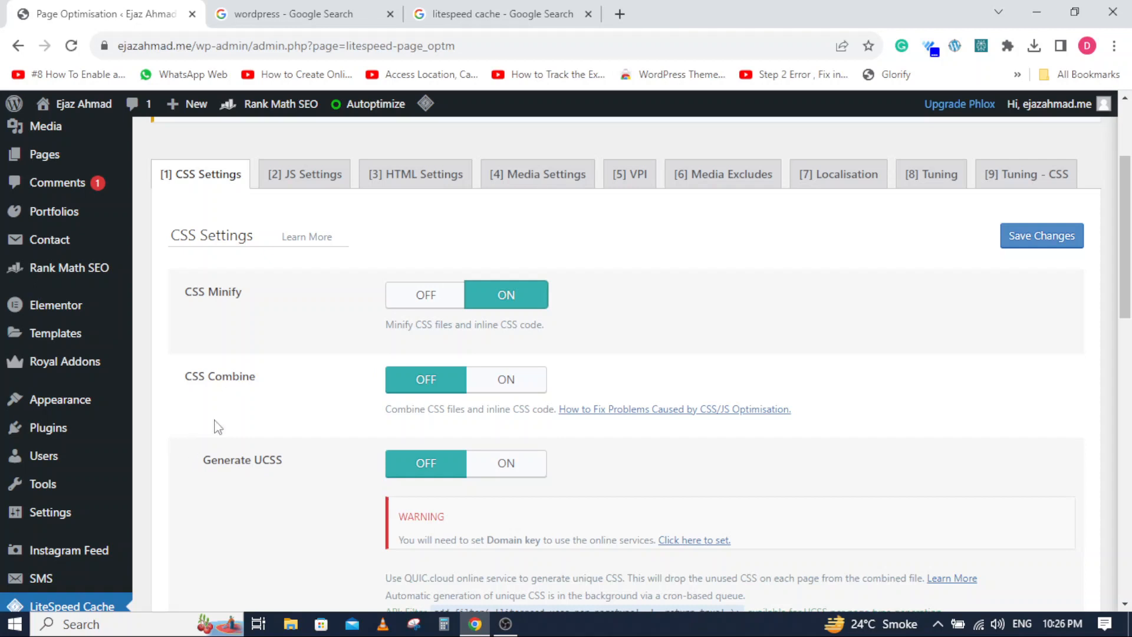
pyautogui.click(497, 386)
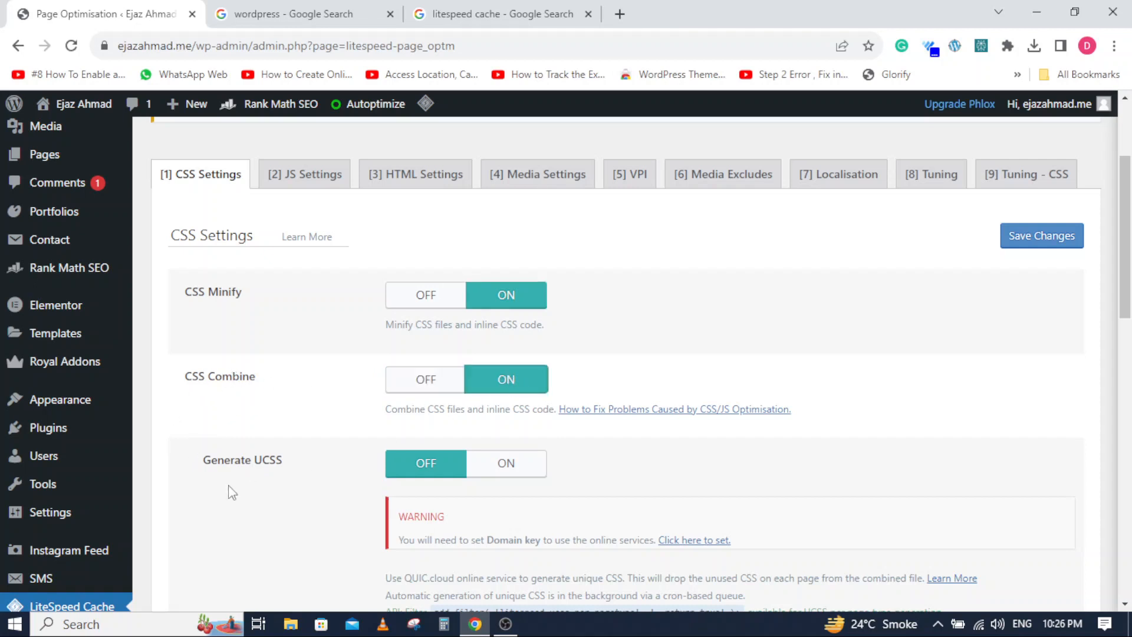
pyautogui.click(504, 469)
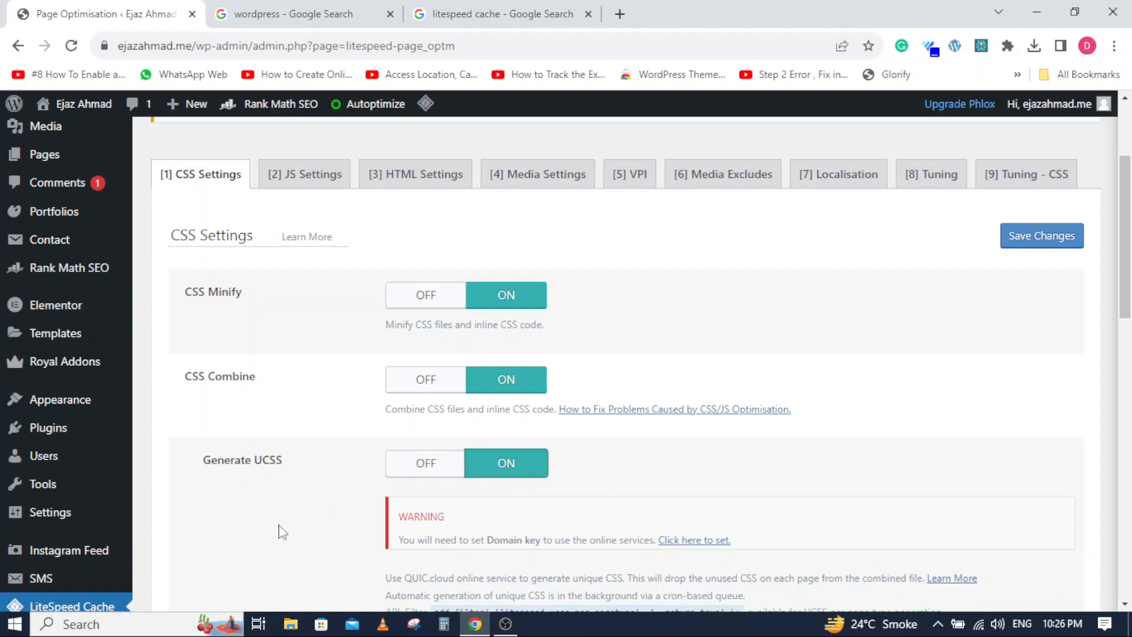
# - Switch Load CSS Asynchronously on, set Font Display Optimisation to Swap, and save the CSS settings
pyautogui.scroll(-4, 280, 528)
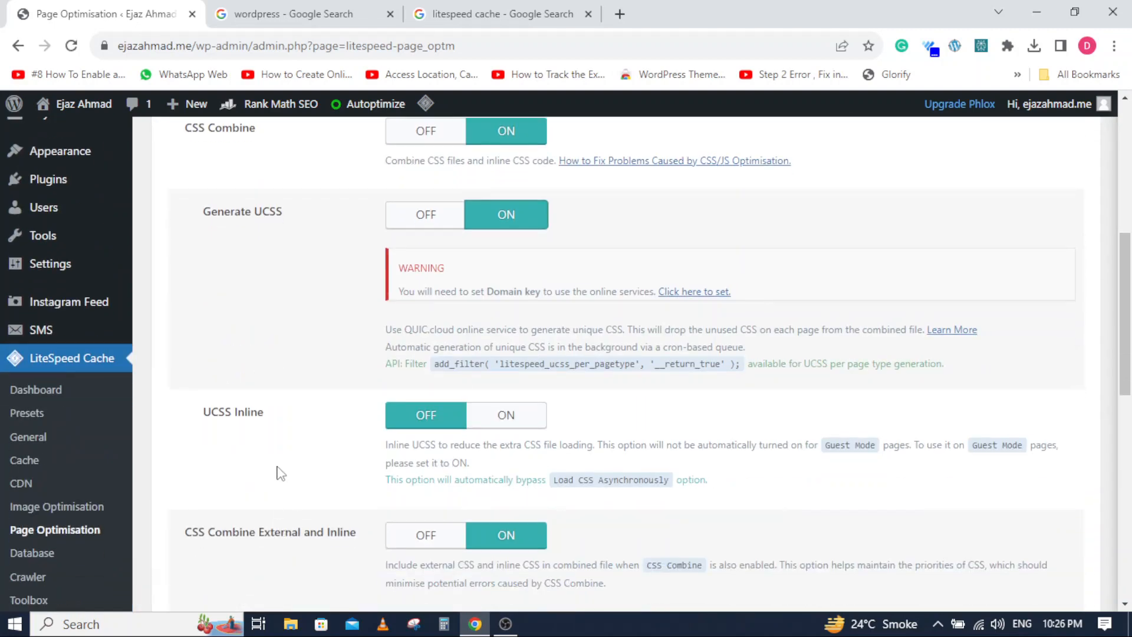
pyautogui.scroll(-5, 273, 437)
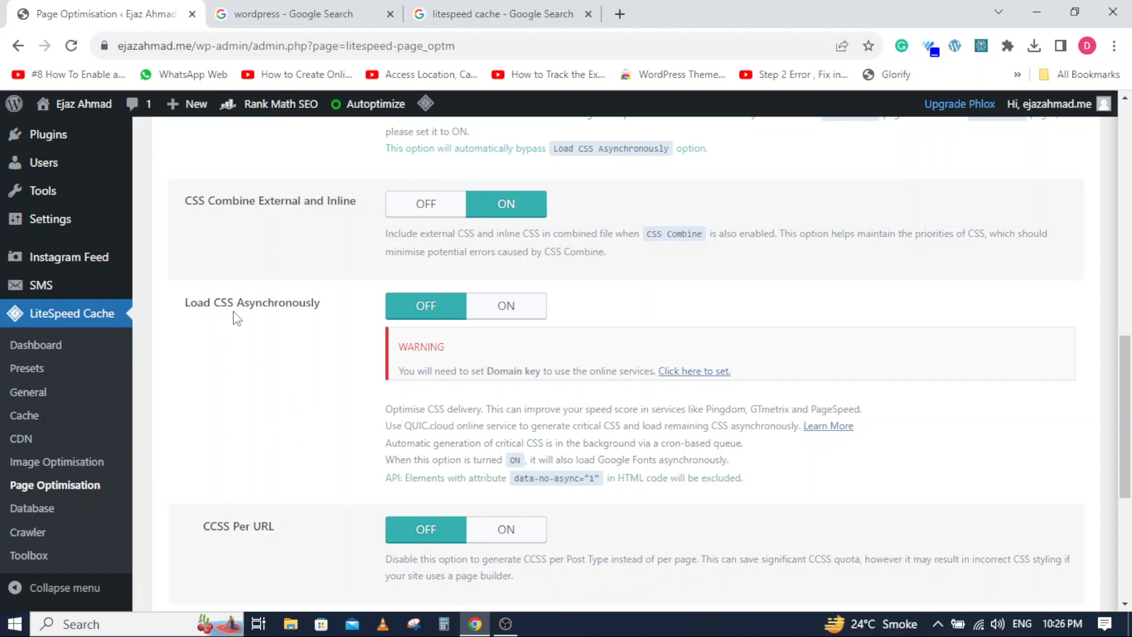
pyautogui.click(511, 309)
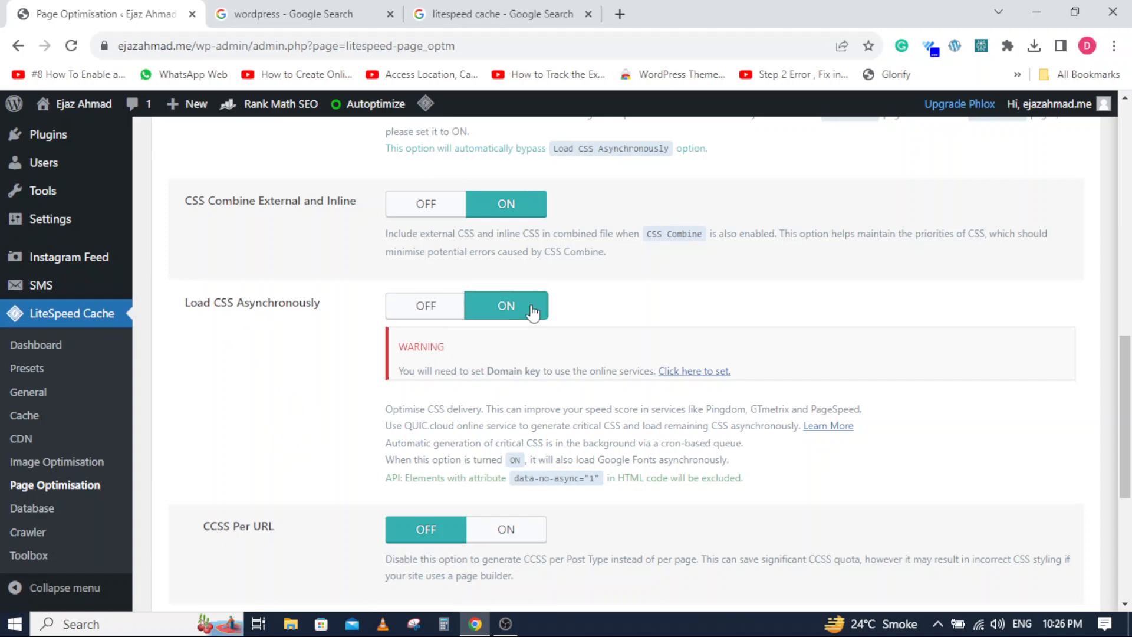
pyautogui.scroll(-4, 303, 407)
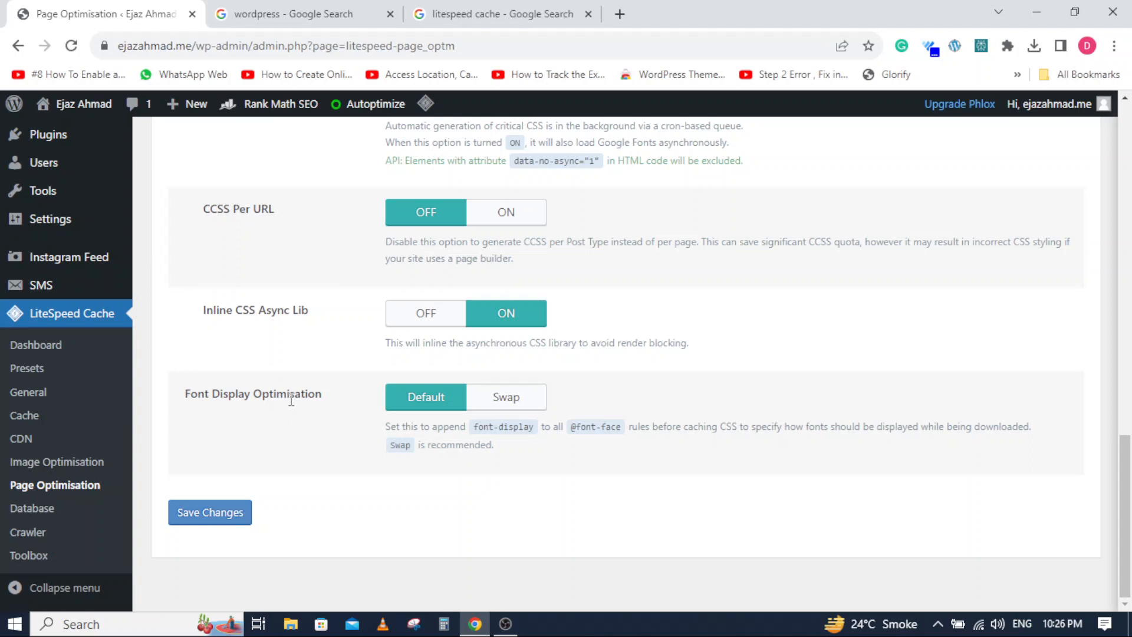
pyautogui.click(504, 398)
pyautogui.click(222, 524)
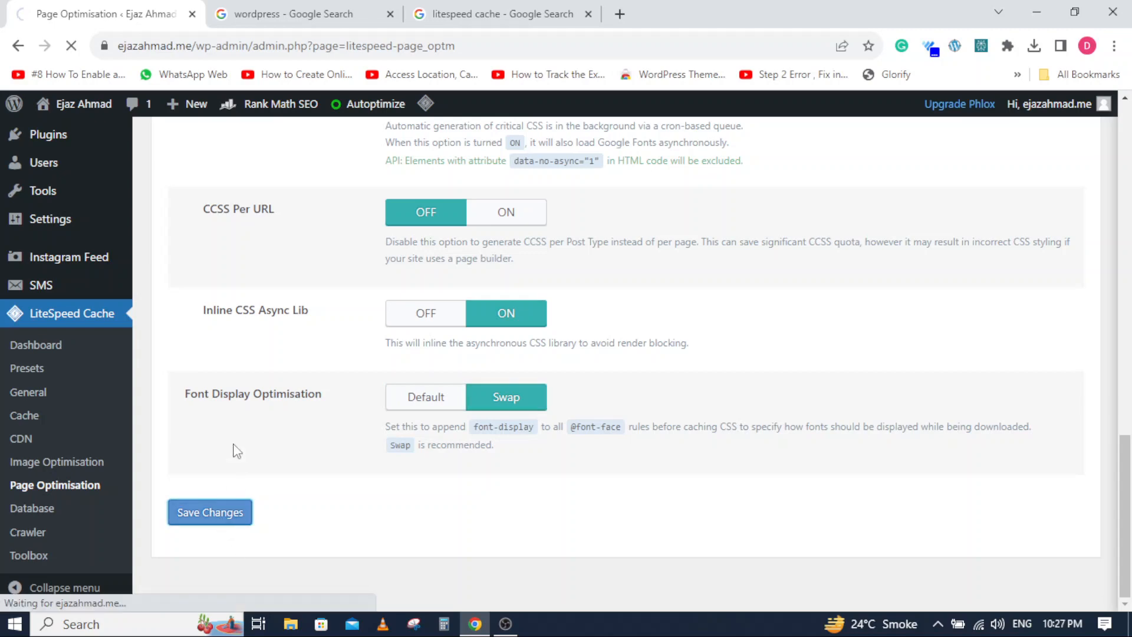
# - Switch JS Minify and JS Combine on in the JS settings and save the changes
pyautogui.scroll(-2, 92, 468)
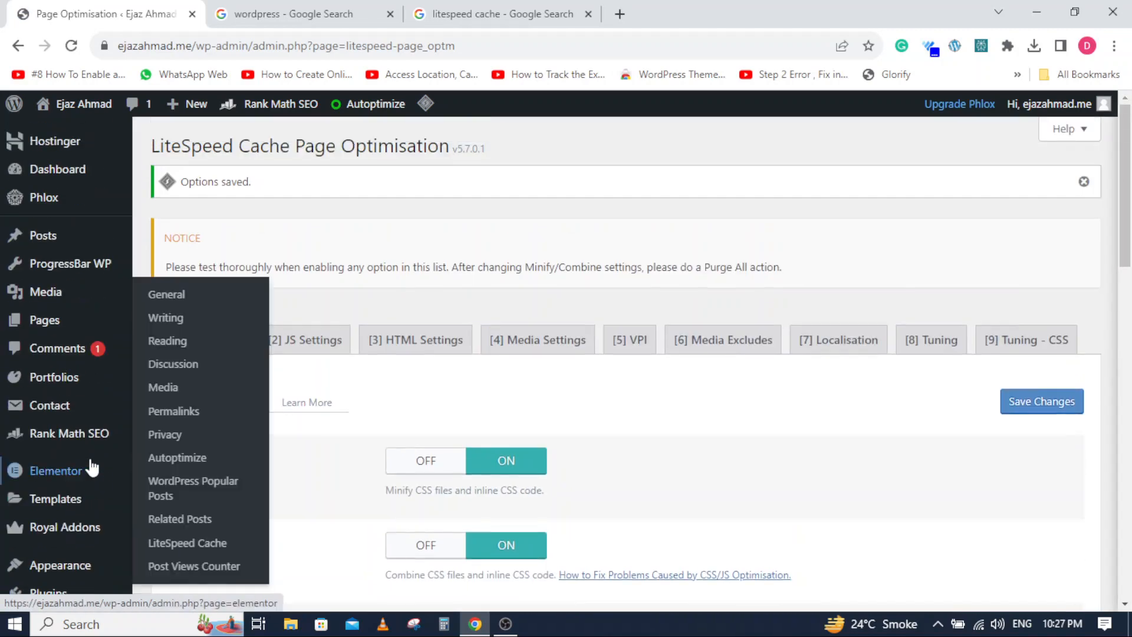
pyautogui.click(307, 345)
pyautogui.scroll(-3, 296, 443)
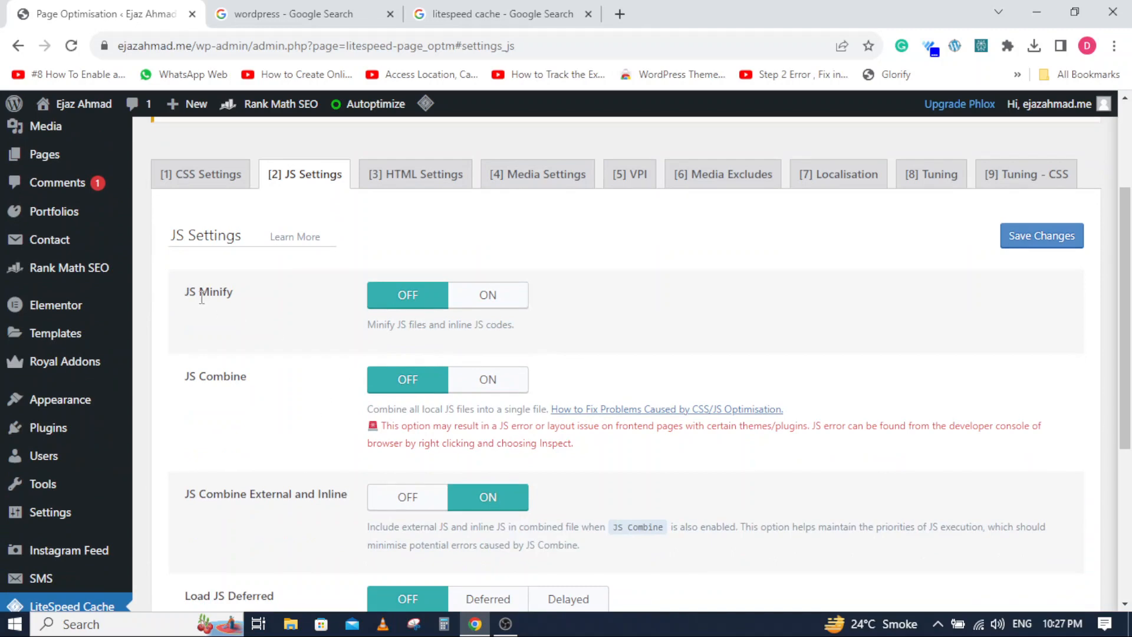
pyautogui.click(481, 295)
pyautogui.click(491, 381)
pyautogui.scroll(-4, 239, 424)
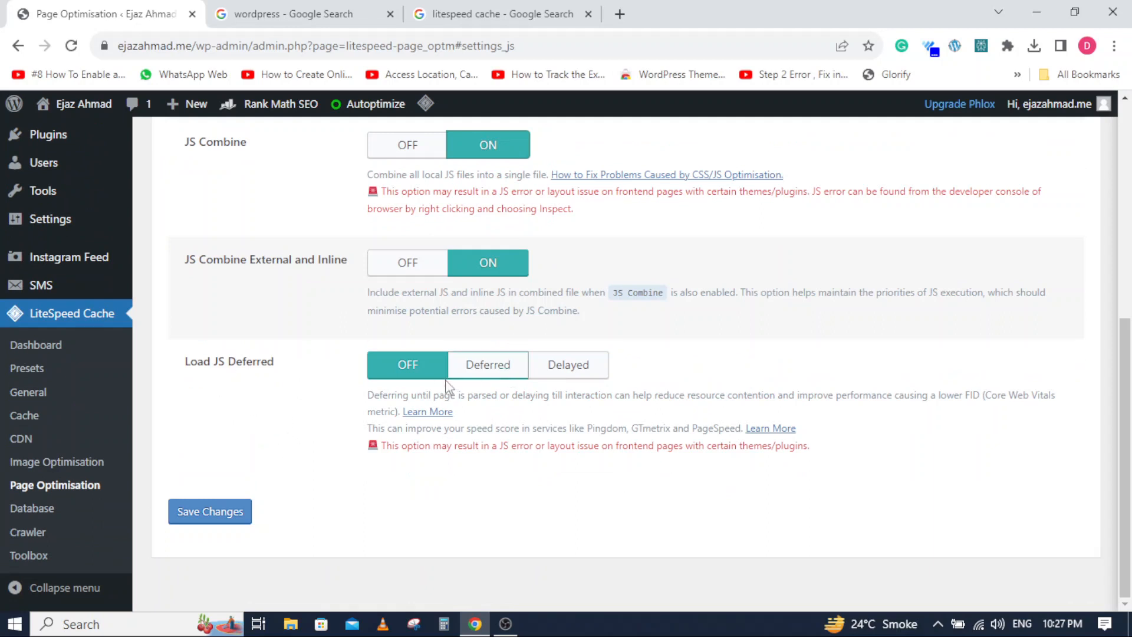
pyautogui.click(219, 517)
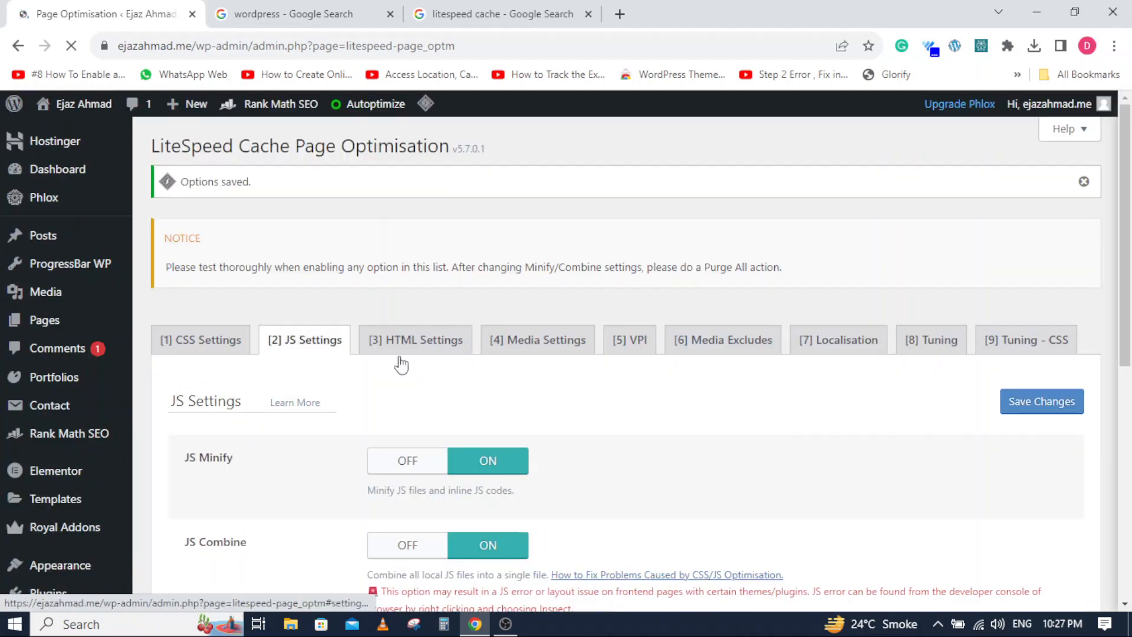
# - Switch HTML Minify and DNS Prefetch Control on in the HTML settings of Page Optimisation
pyautogui.click(408, 354)
pyautogui.scroll(-3, 354, 413)
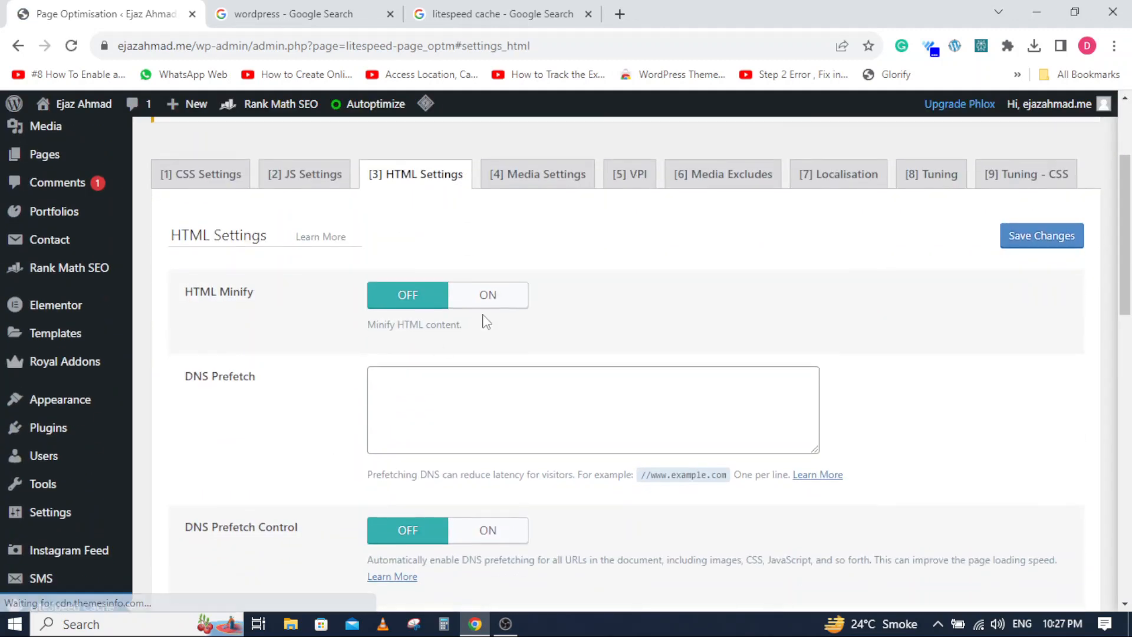
pyautogui.click(483, 306)
pyautogui.scroll(-1, 226, 459)
pyautogui.scroll(-2, 226, 458)
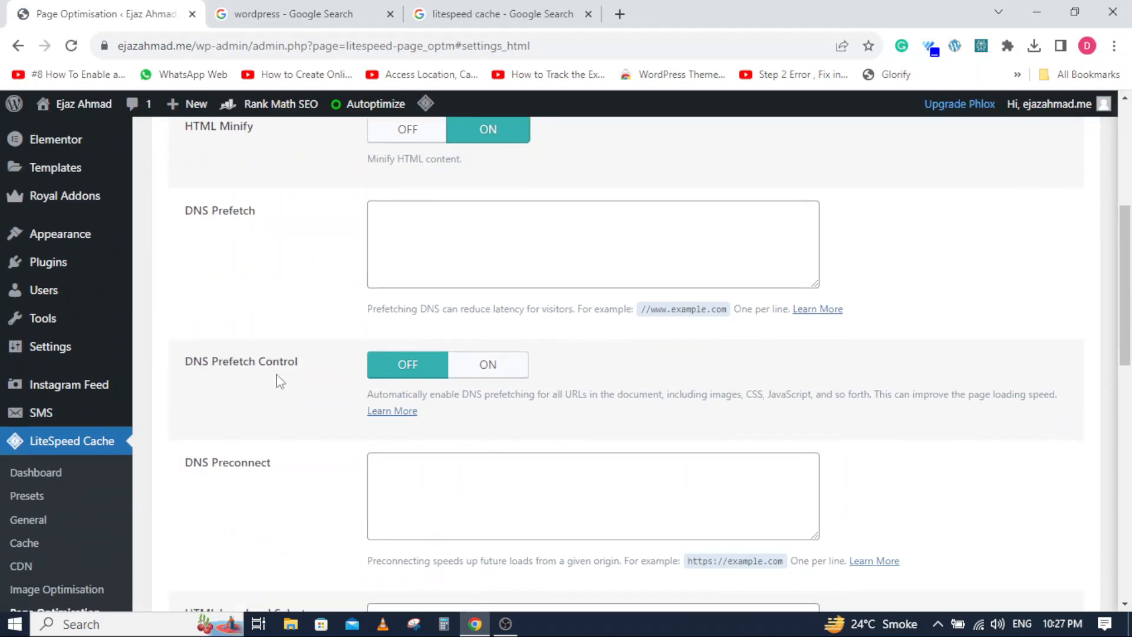
pyautogui.click(481, 364)
# - Switch Remove Query Strings, Load Google Fonts Asynchronously and Remove Noscript Tags on, and save the HTML settings
pyautogui.scroll(-4, 291, 425)
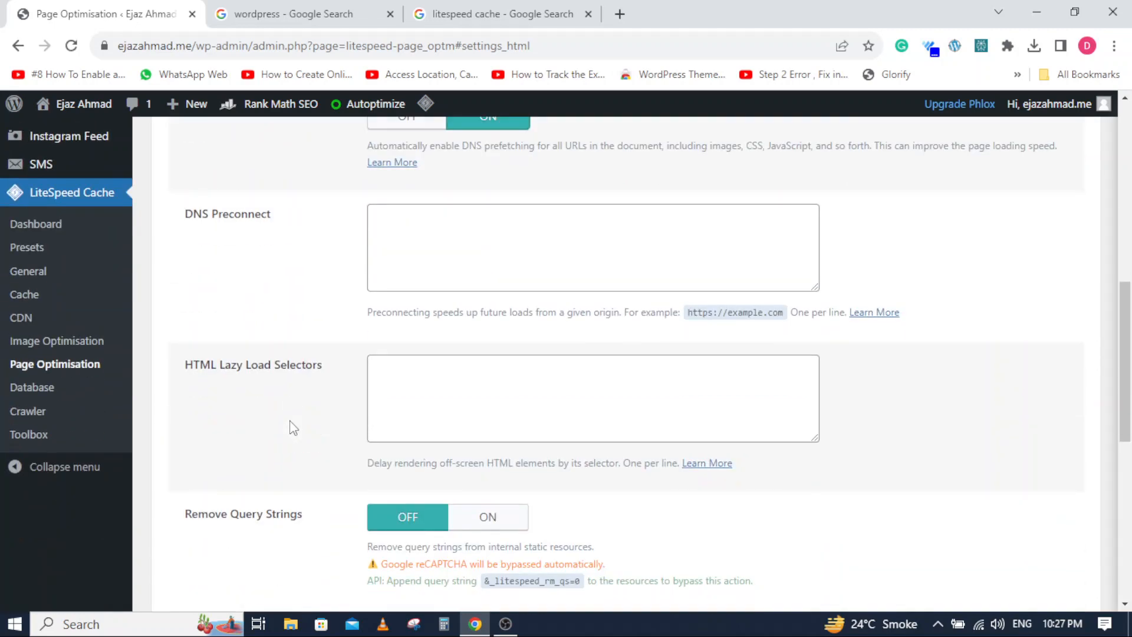
pyautogui.scroll(-3, 292, 426)
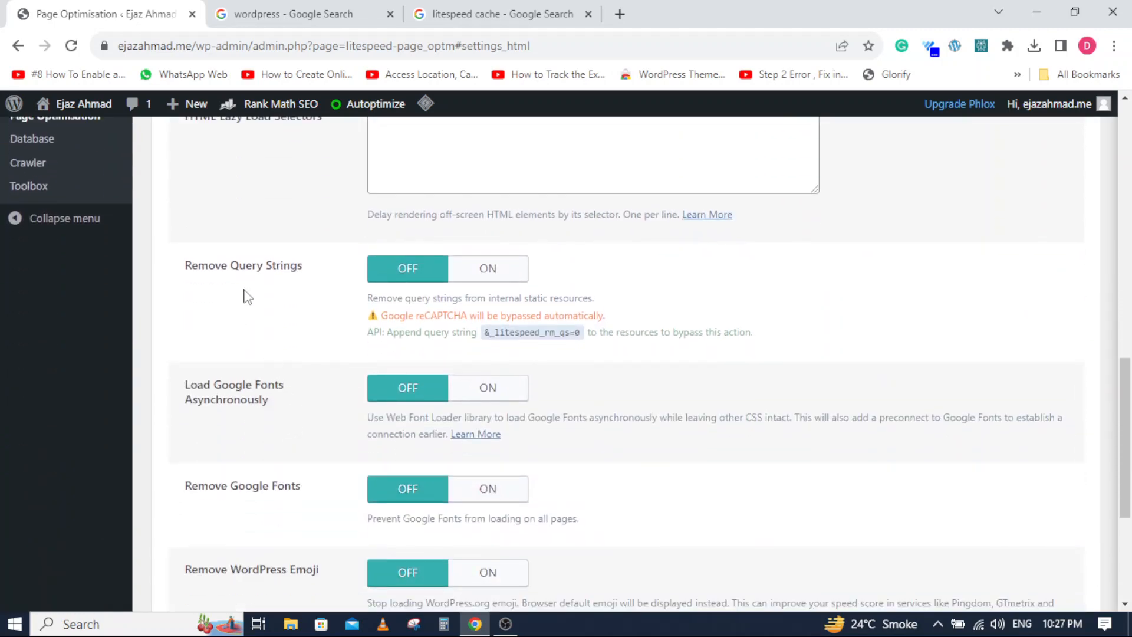
pyautogui.click(482, 268)
pyautogui.scroll(-4, 203, 433)
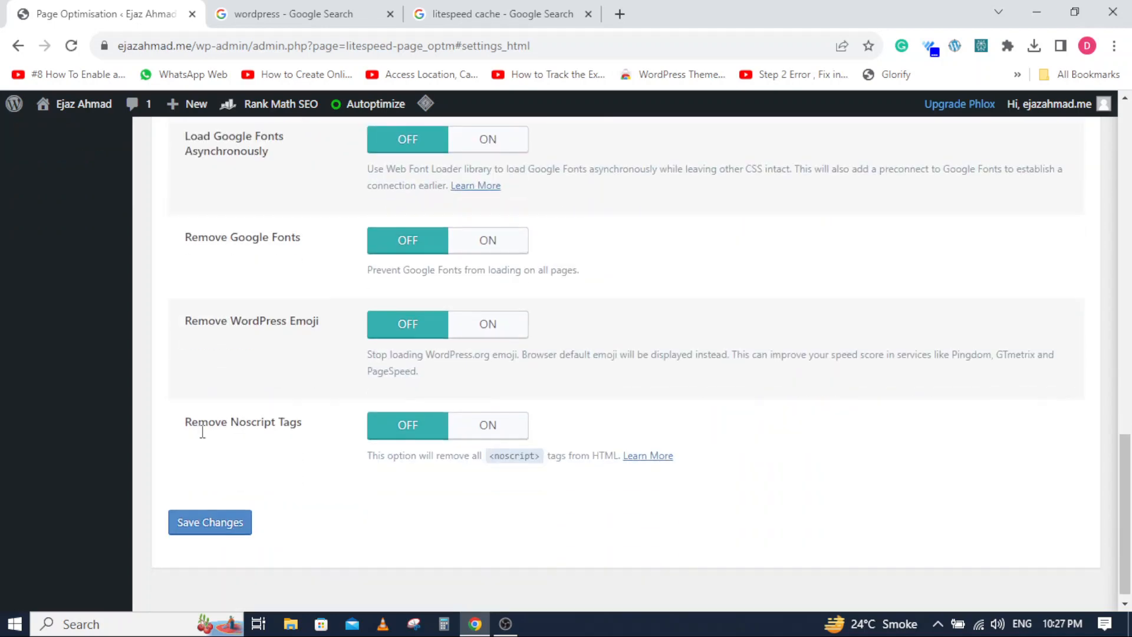
pyautogui.scroll(1, 203, 437)
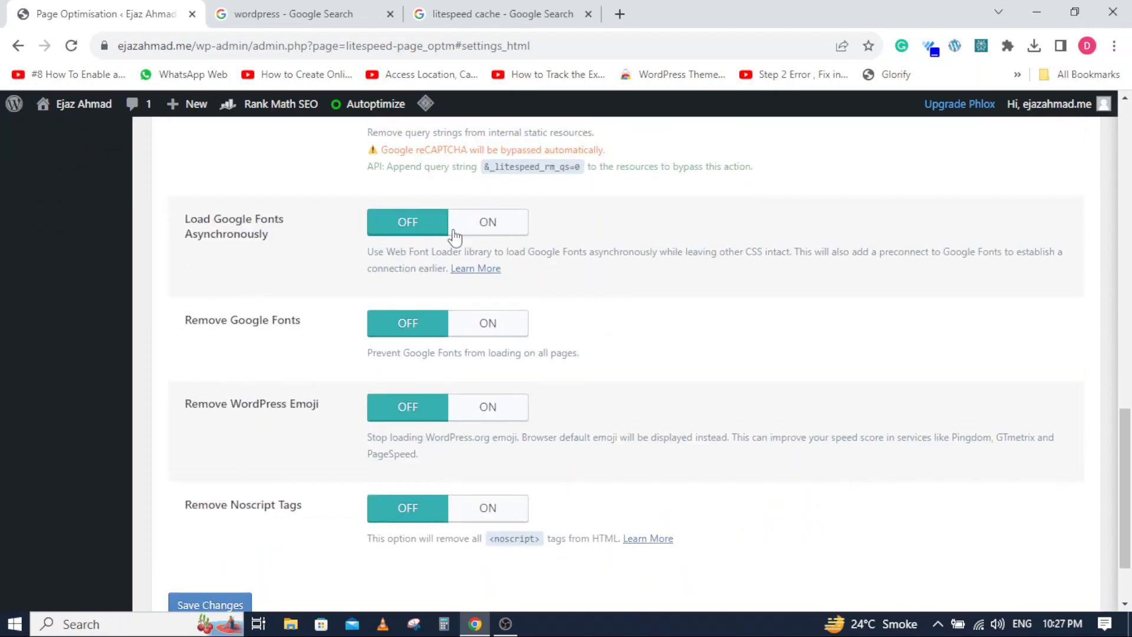
pyautogui.click(479, 226)
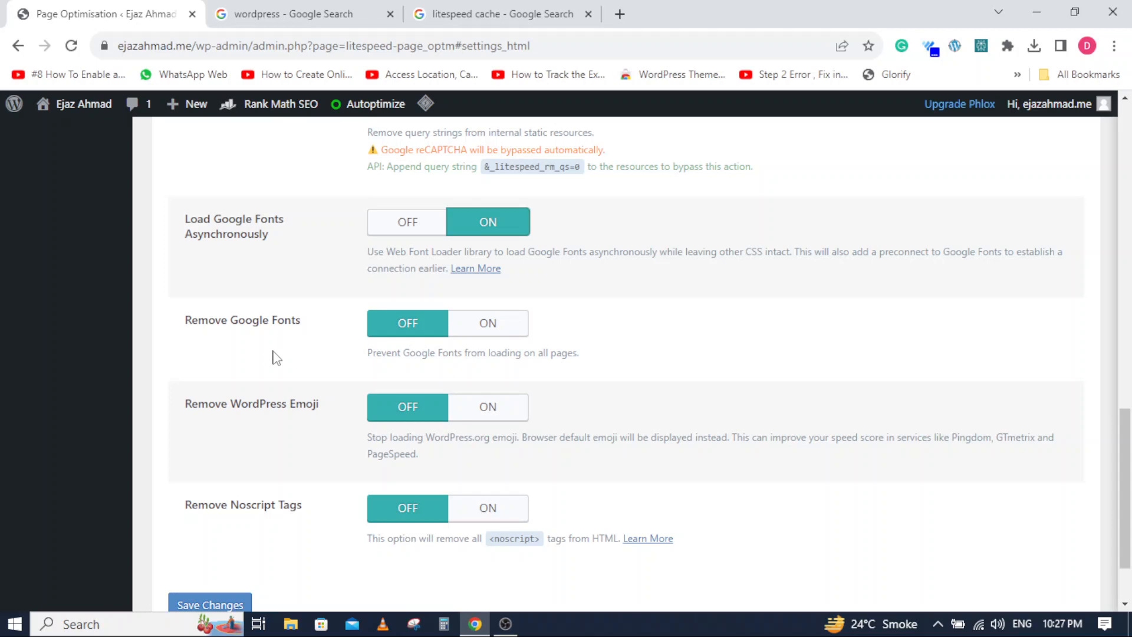
pyautogui.scroll(-2, 273, 356)
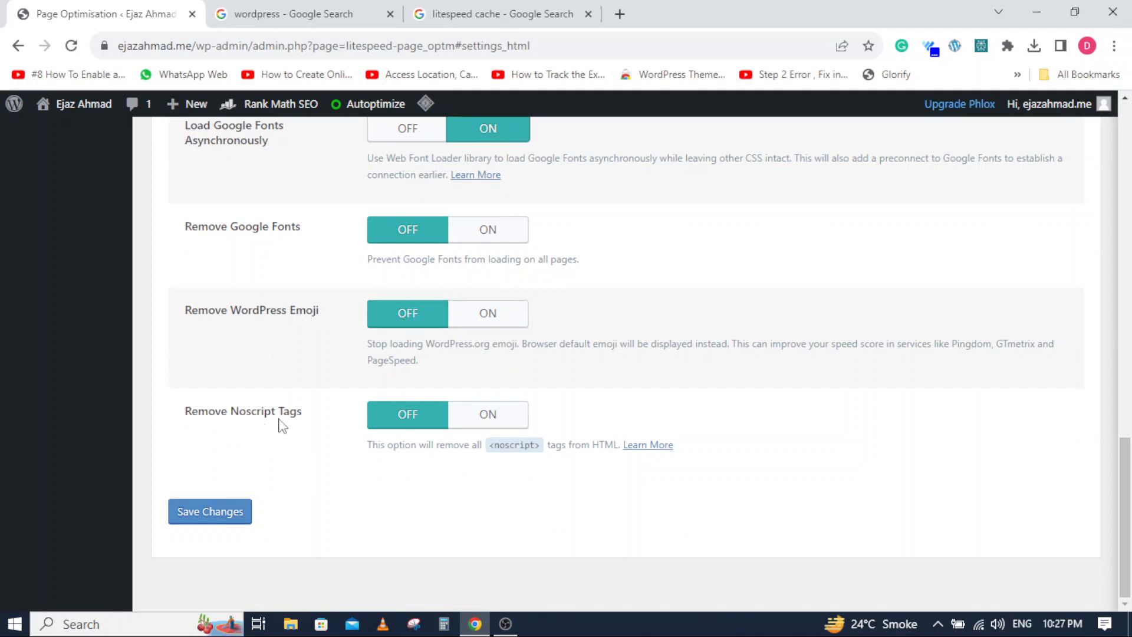
pyautogui.click(480, 416)
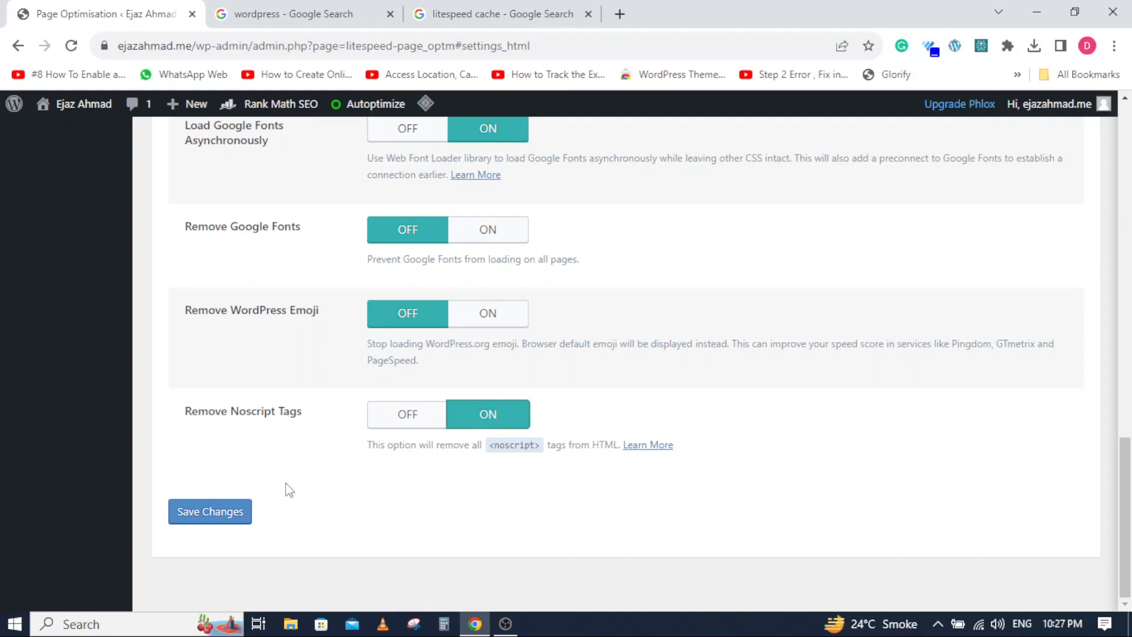
pyautogui.click(225, 519)
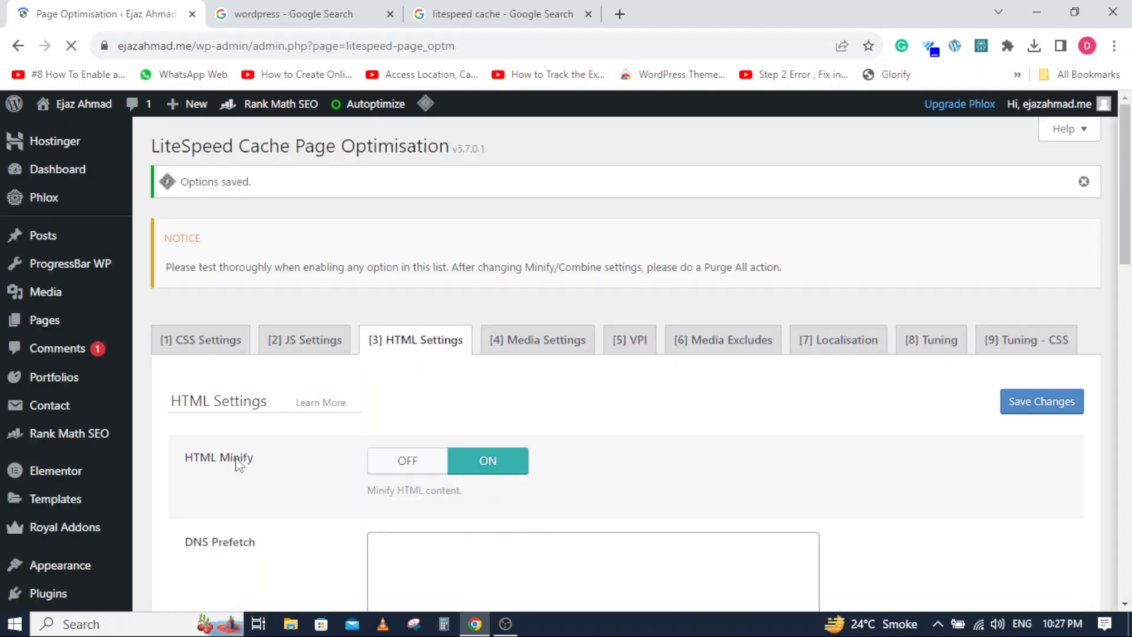
# - Switch Lazy Load Images on in the media settings of Page Optimisation
pyautogui.click(576, 336)
pyautogui.scroll(-1, 294, 408)
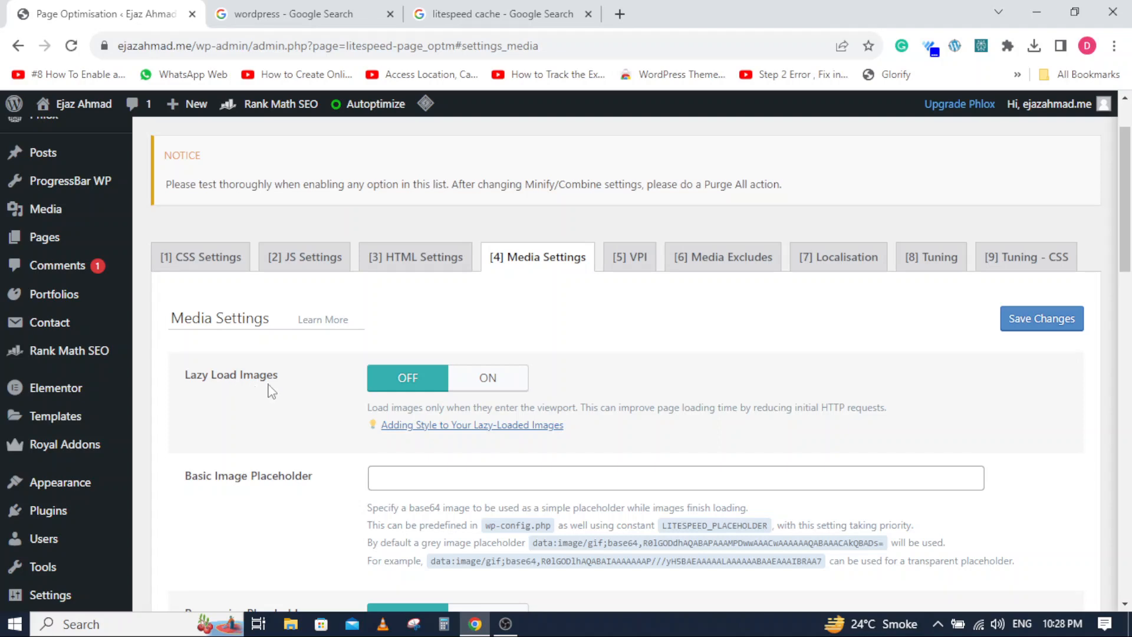
pyautogui.click(488, 382)
# - Review the image placeholder and LQIP options, switch Lazy Load Iframes and Add Missing Sizes on, and save the media settings
pyautogui.scroll(-3, 233, 408)
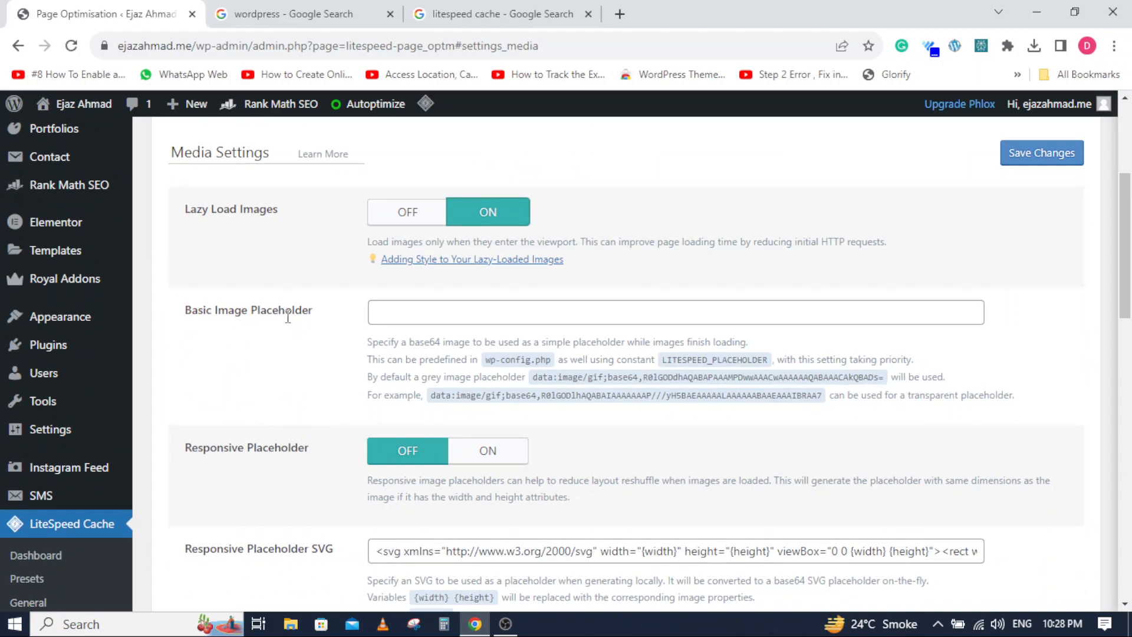
pyautogui.scroll(-3, 358, 337)
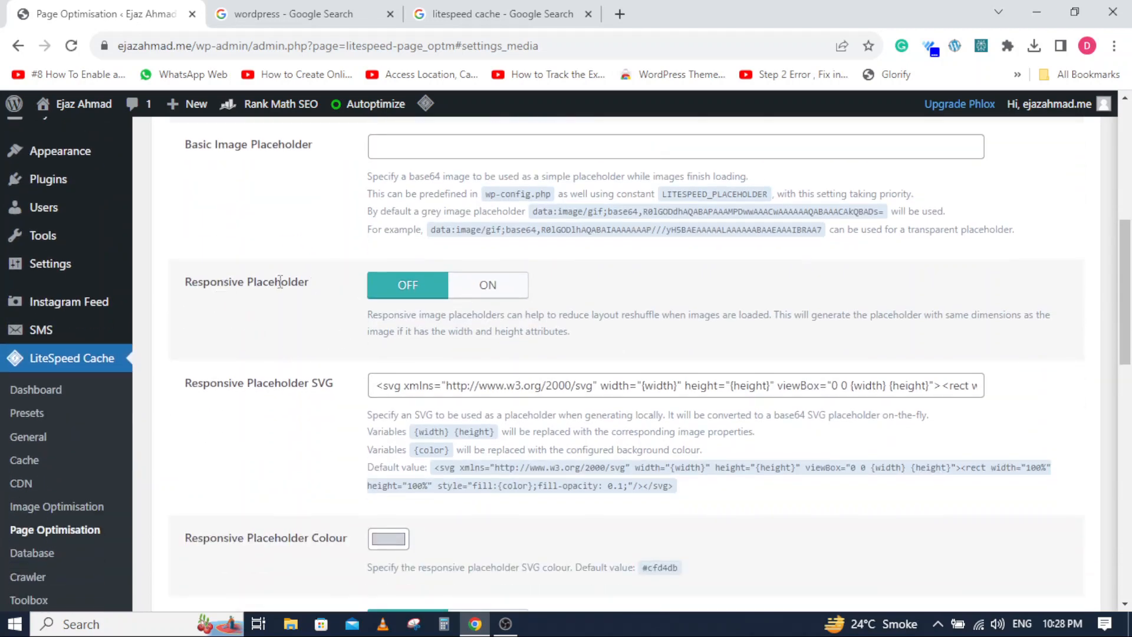
pyautogui.scroll(1, 305, 354)
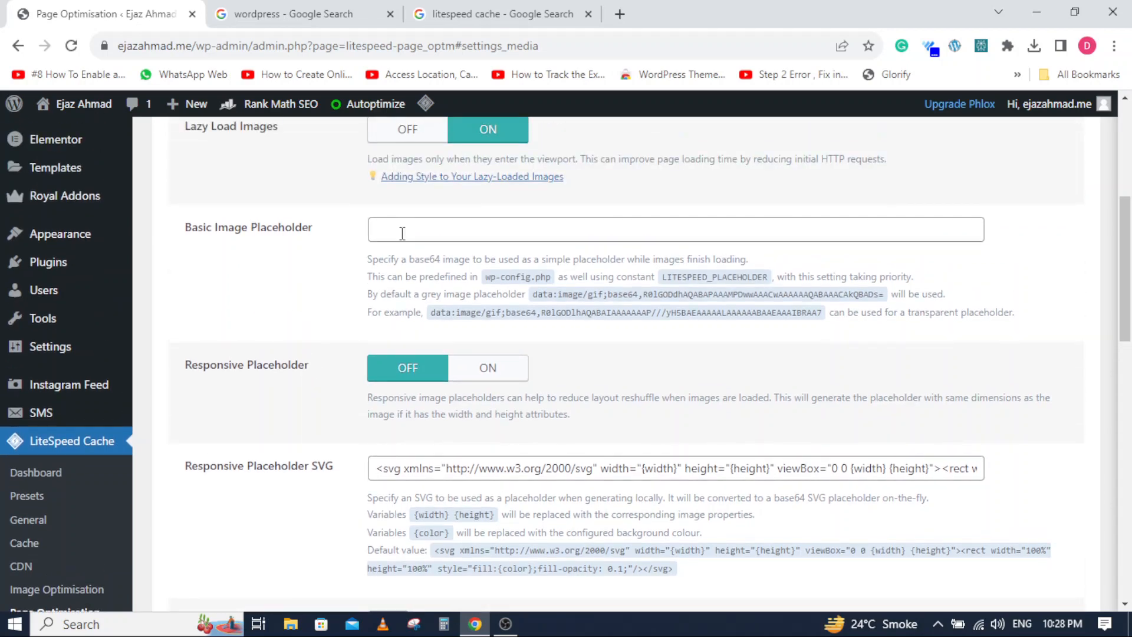
pyautogui.scroll(-3, 302, 394)
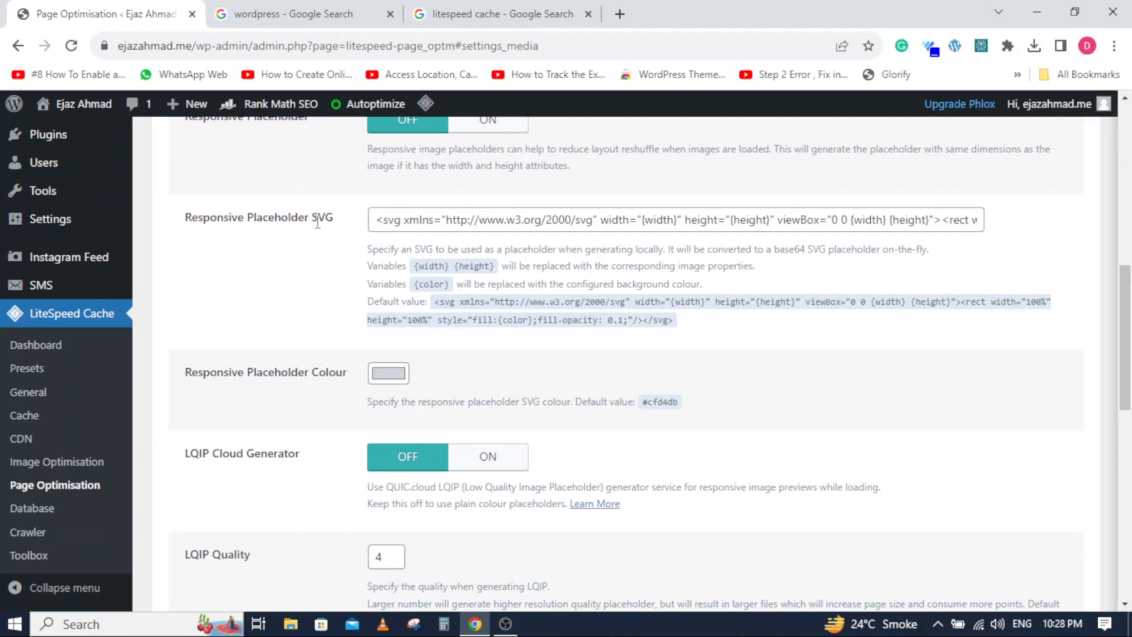
pyautogui.scroll(-3, 313, 407)
pyautogui.scroll(-3, 314, 406)
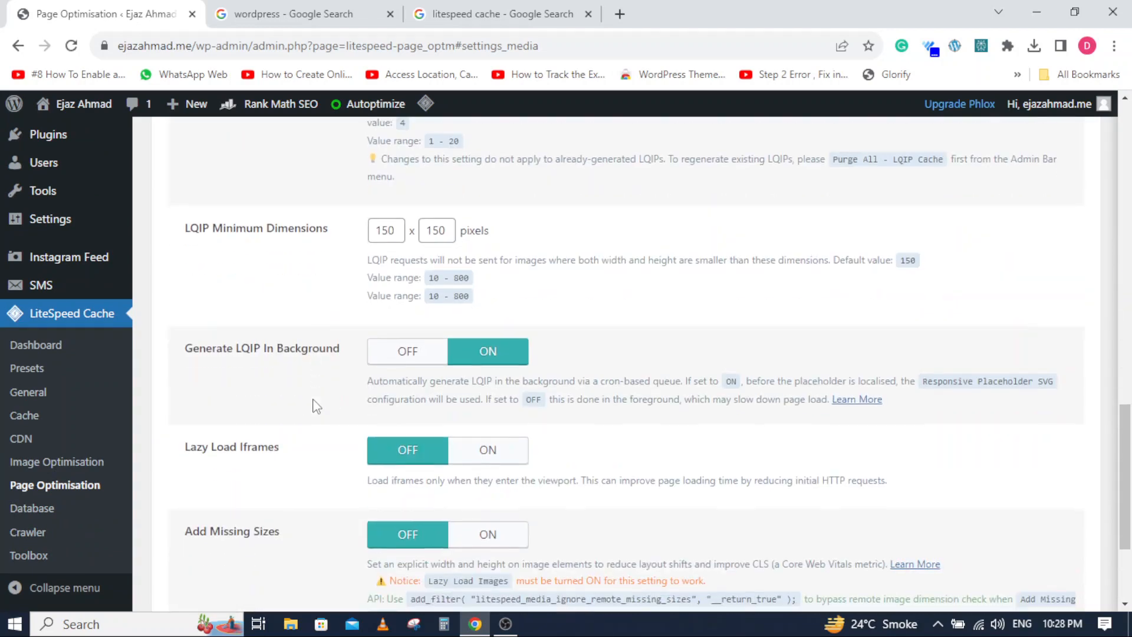
pyautogui.scroll(-3, 315, 405)
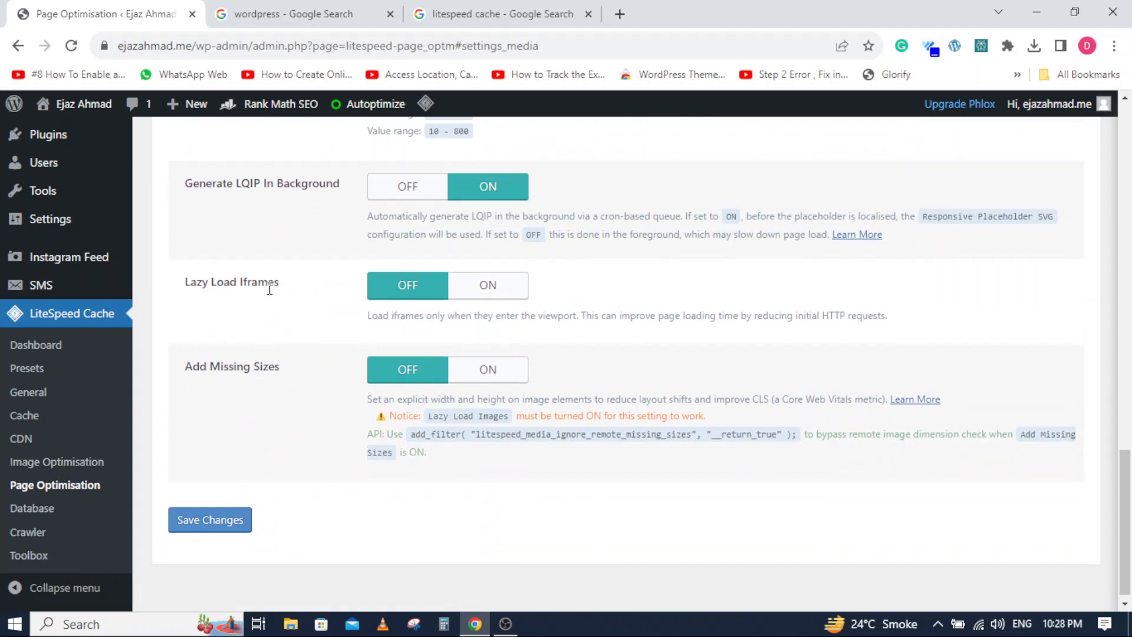
pyautogui.click(483, 286)
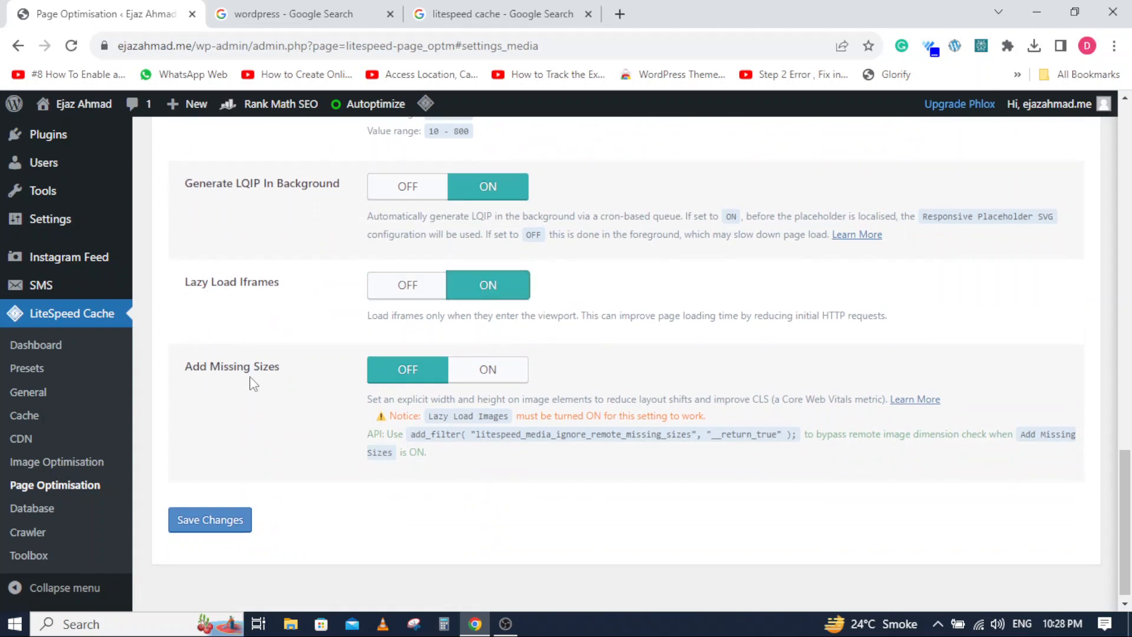
pyautogui.click(494, 373)
pyautogui.click(198, 519)
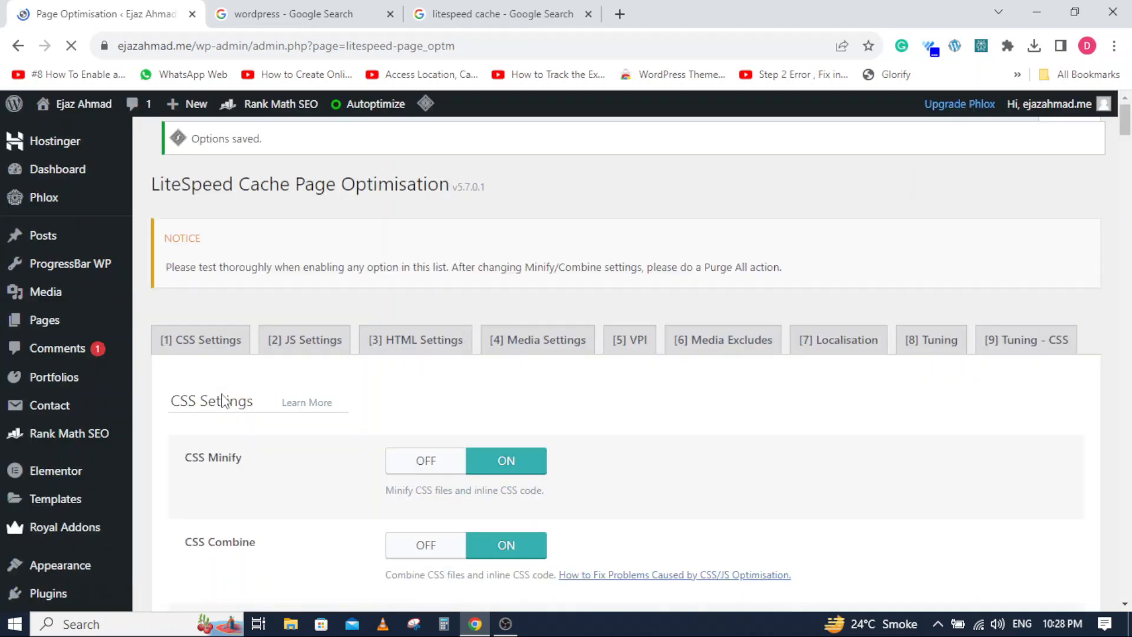
# - Review the Viewport Images options and the Media Excludes settings of Page Optimisation
pyautogui.click(554, 361)
pyautogui.click(642, 346)
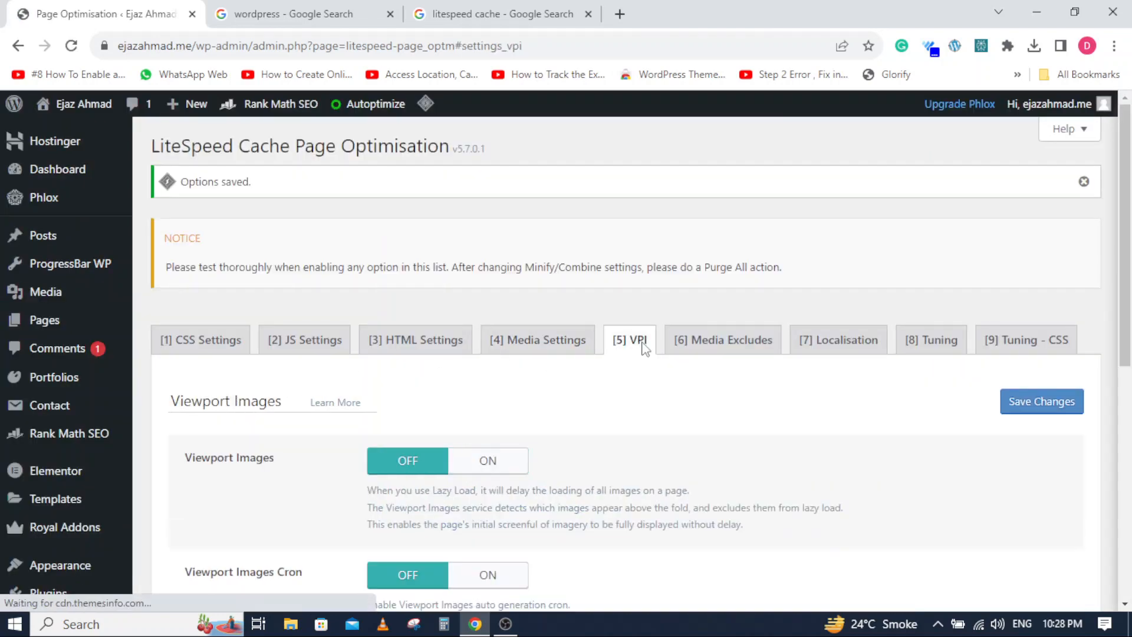
pyautogui.scroll(-3, 585, 383)
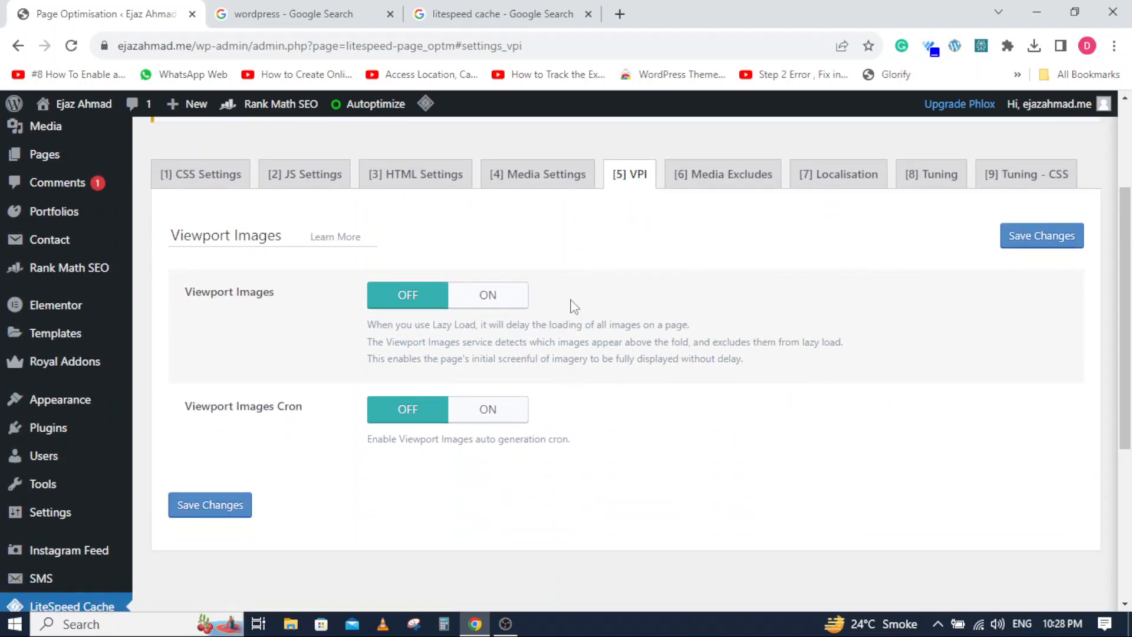
pyautogui.click(712, 184)
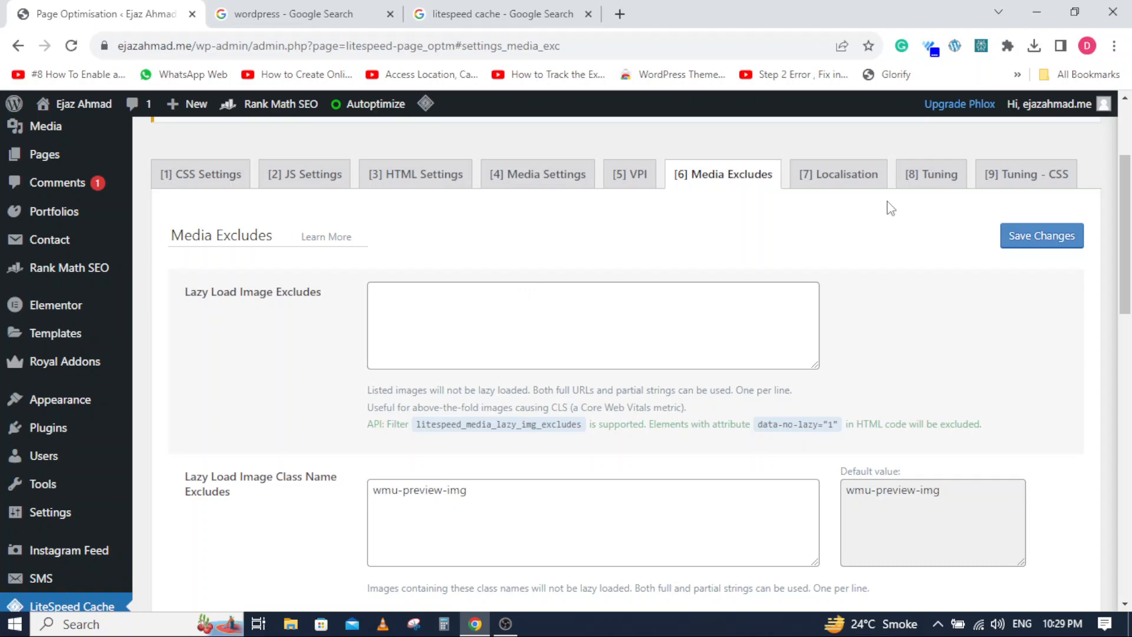
# - Switch Gravatar Cache and Gravatar Cache Cron on in the Localisation settings of Page Optimisation, and save them
pyautogui.click(865, 173)
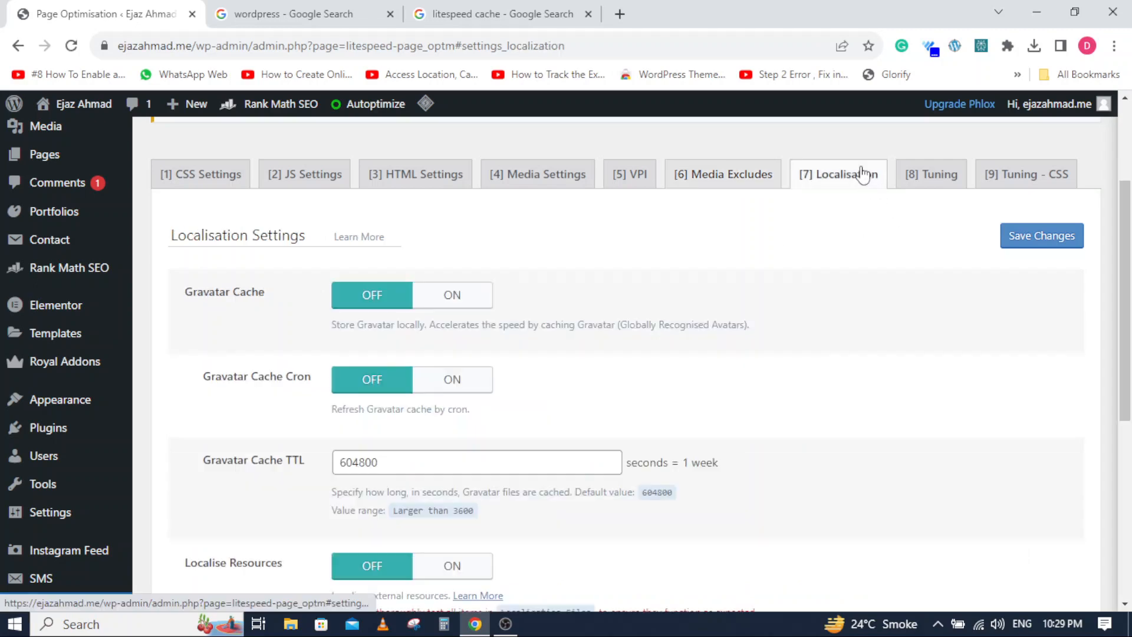
pyautogui.click(437, 297)
pyautogui.click(433, 388)
pyautogui.scroll(-3, 210, 425)
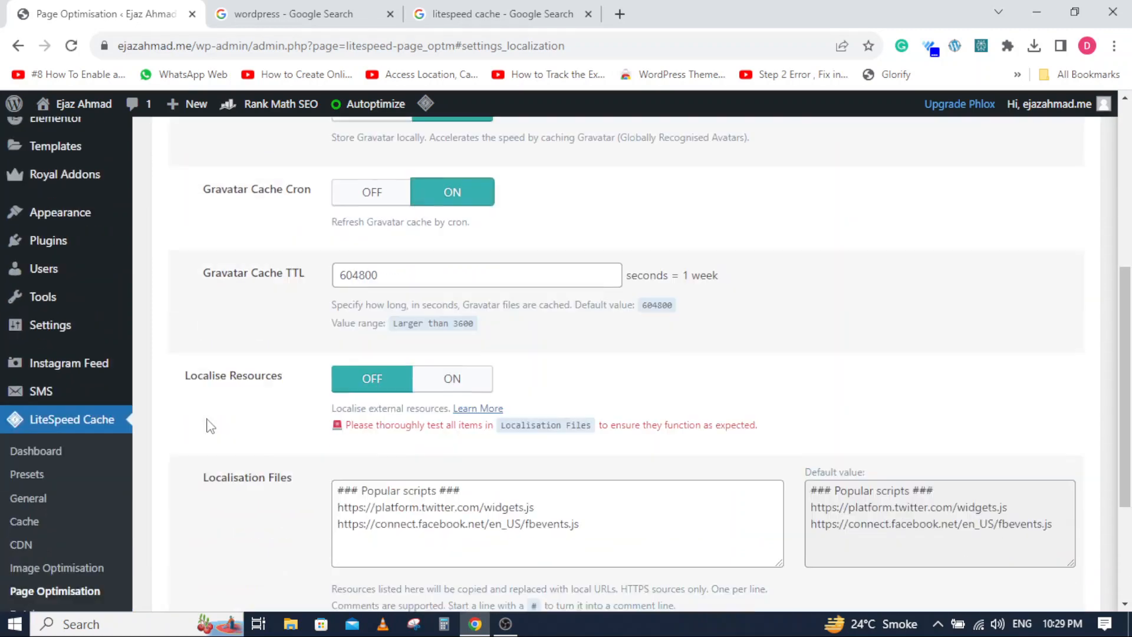
pyautogui.scroll(-3, 211, 426)
pyautogui.click(216, 518)
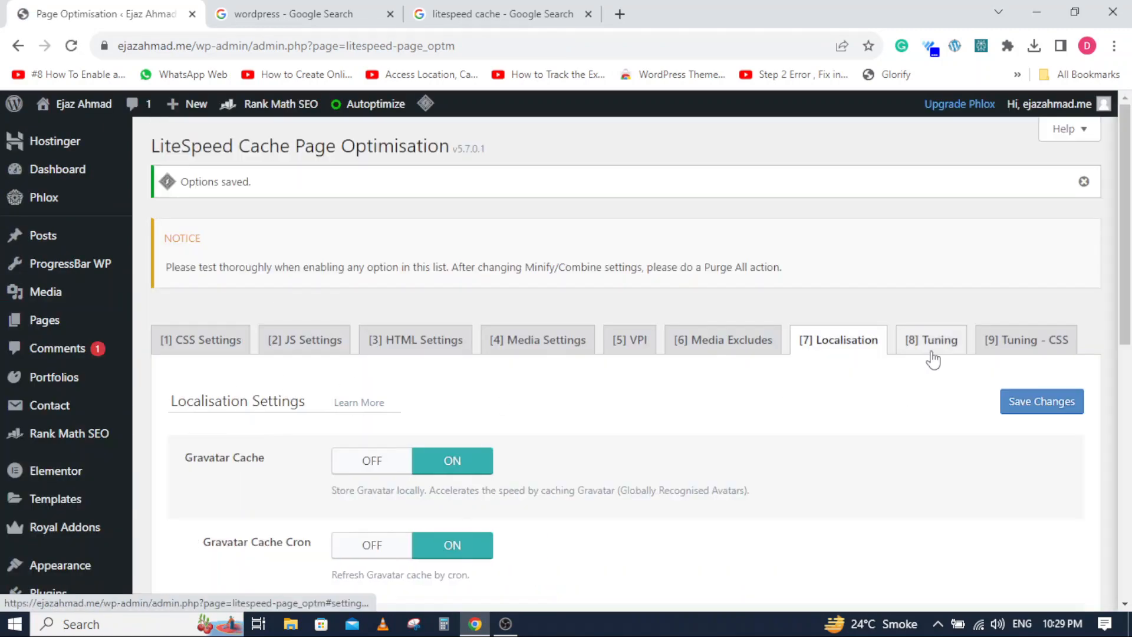
# - Review the Tuning settings of Page Optimisation down to the role excludes, and save them
pyautogui.click(932, 352)
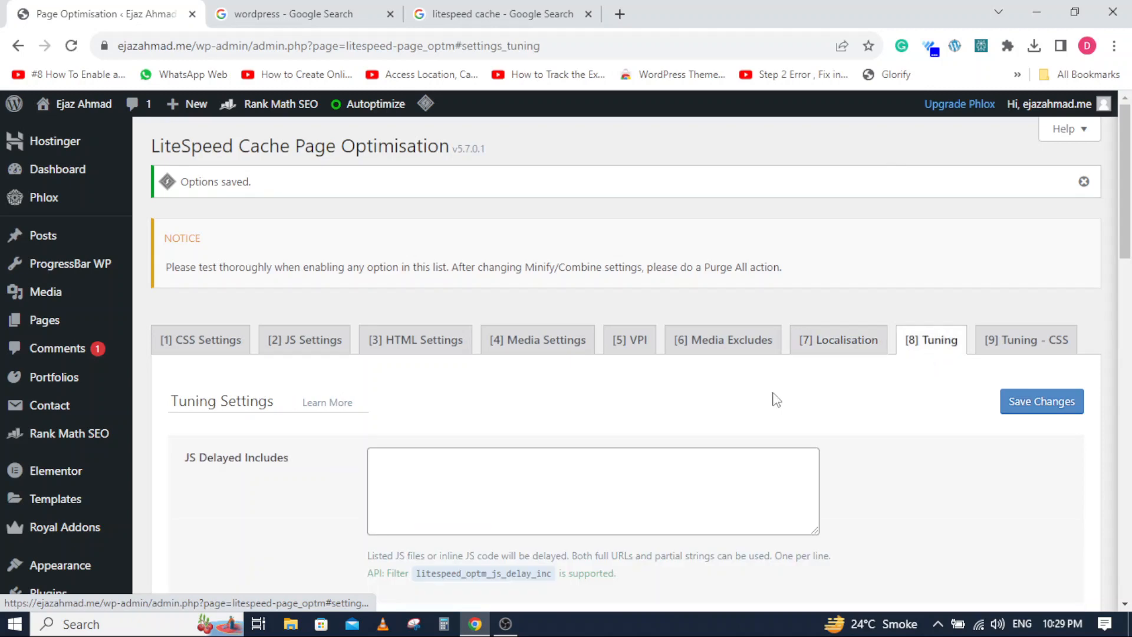
pyautogui.scroll(-4, 354, 395)
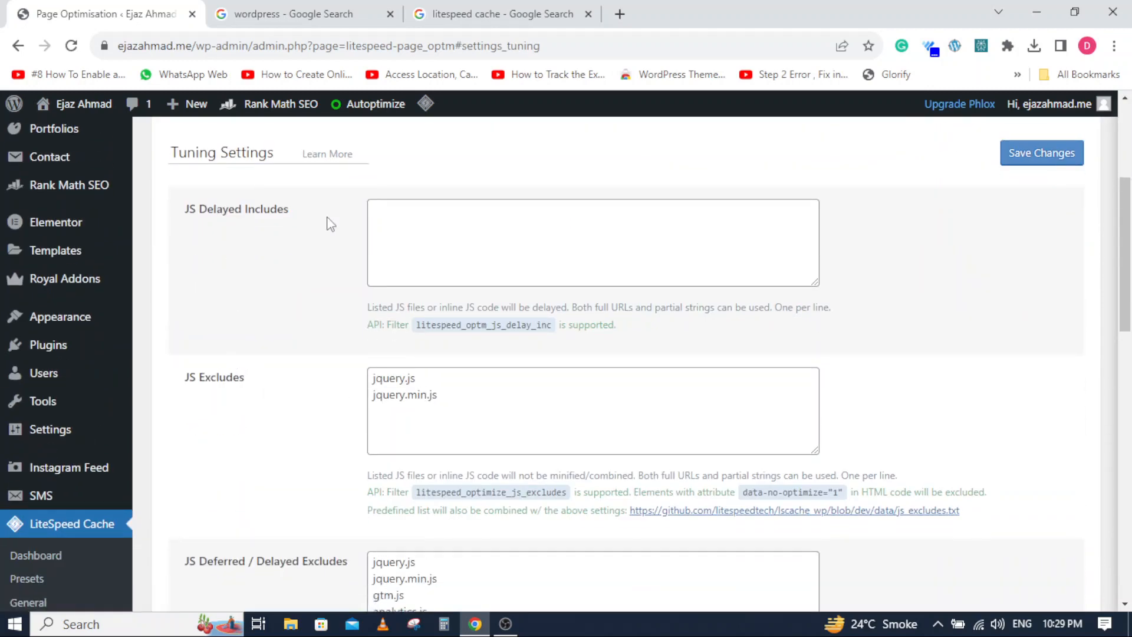
pyautogui.scroll(-4, 229, 401)
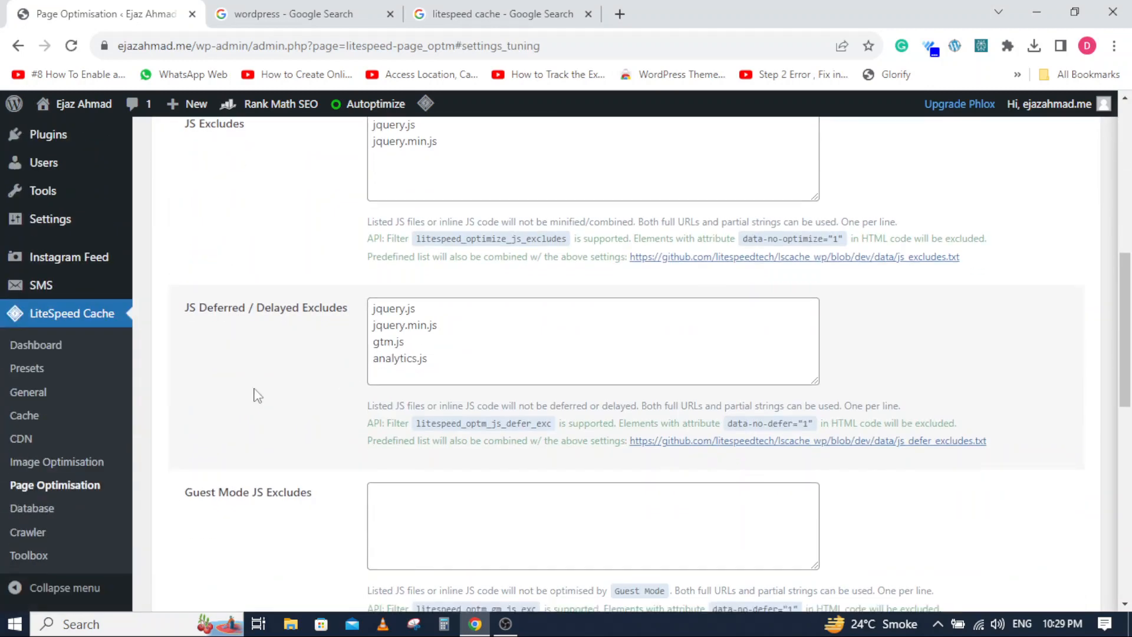
pyautogui.scroll(-6, 256, 395)
pyautogui.scroll(-4, 254, 394)
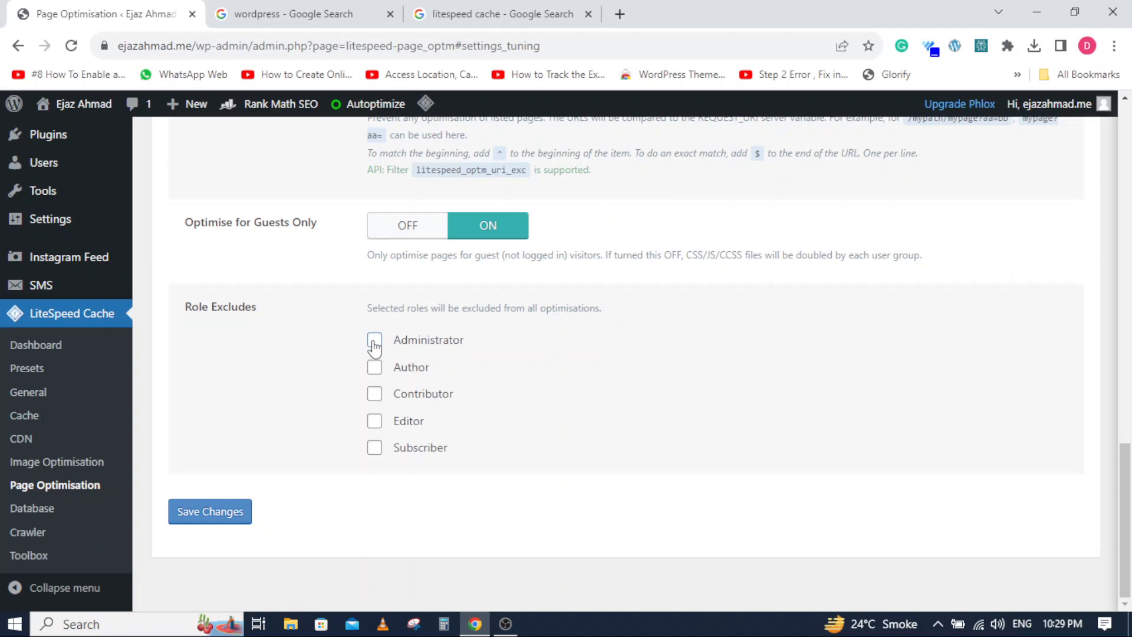
pyautogui.click(228, 512)
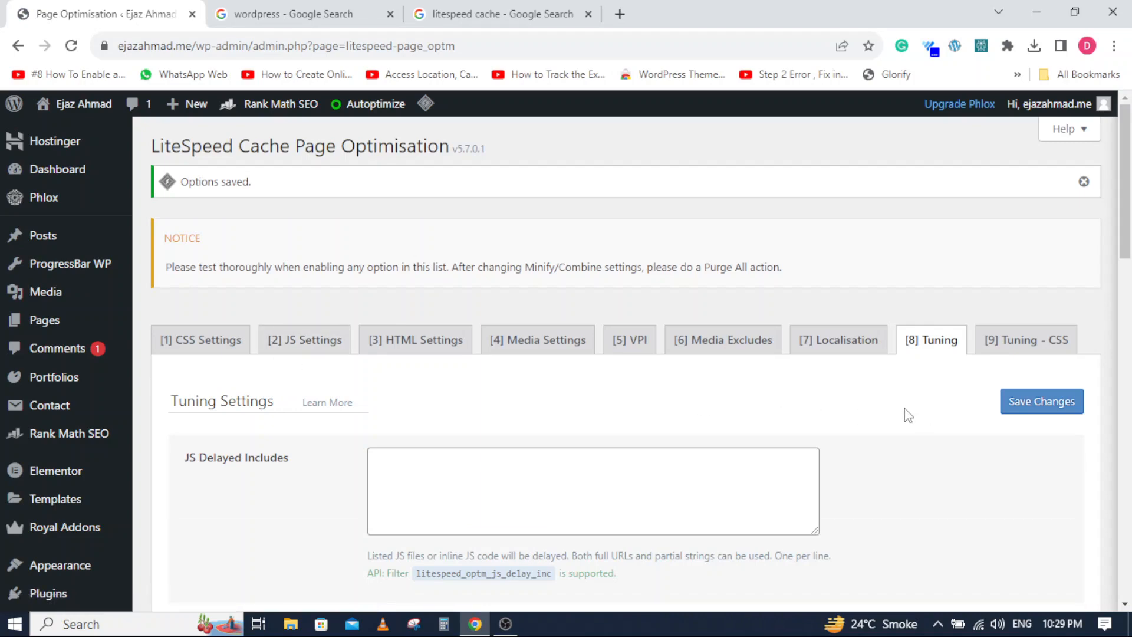
# - Review the CSS tuning settings of Page Optimisation, including the CSS excludes, UCSS selector allowlist and UCSS URI excludes
pyautogui.scroll(-2, 1130, 197)
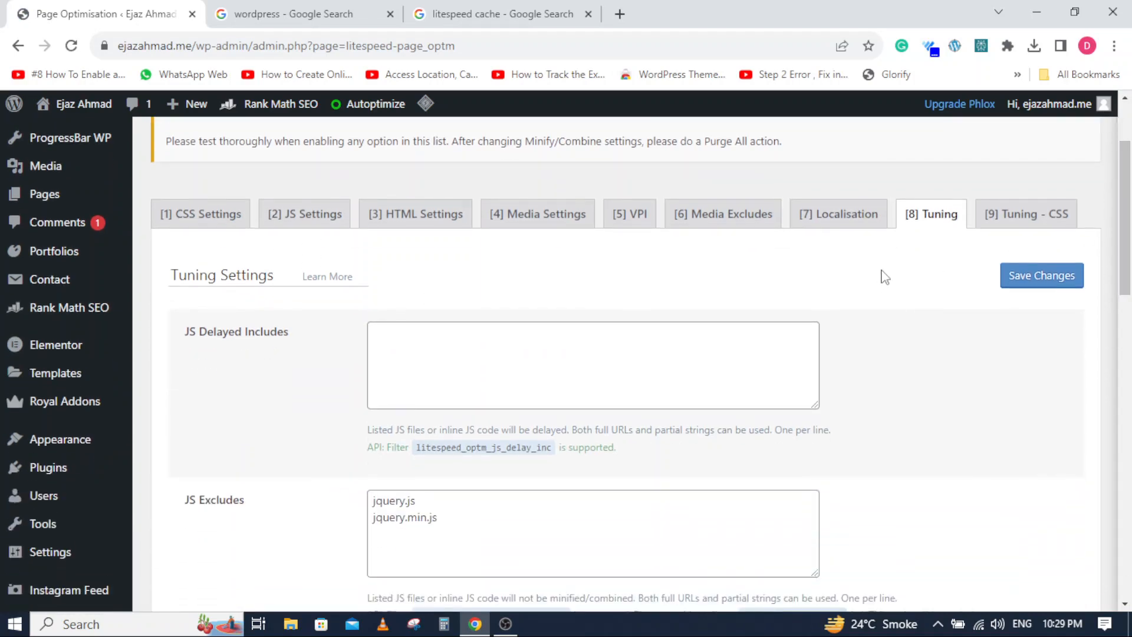
pyautogui.click(1012, 232)
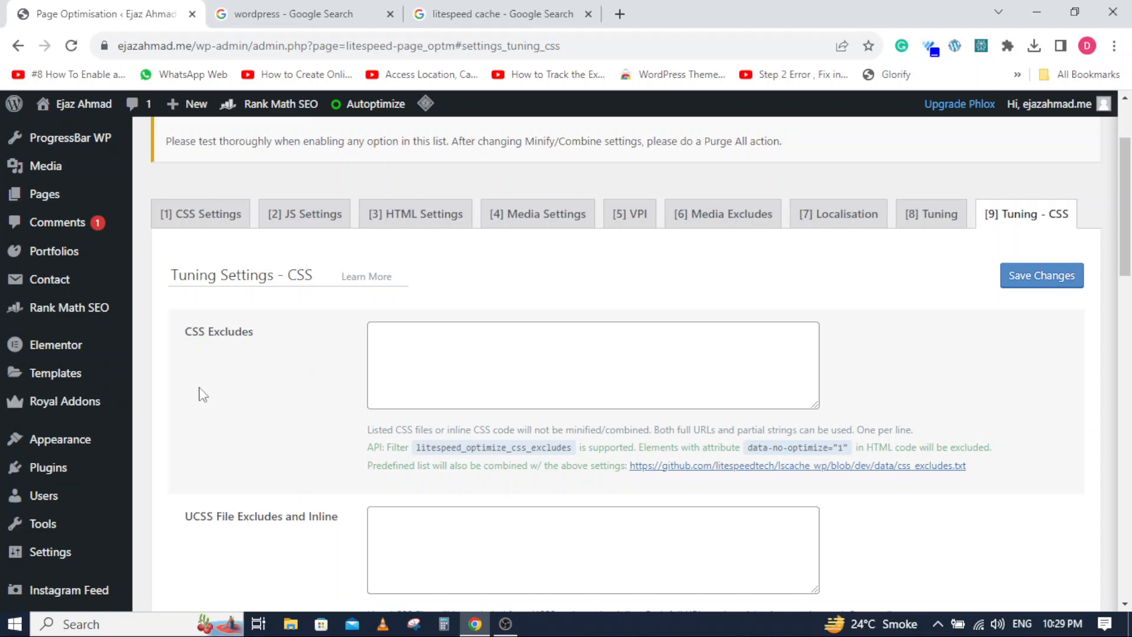
pyautogui.scroll(-5, 202, 393)
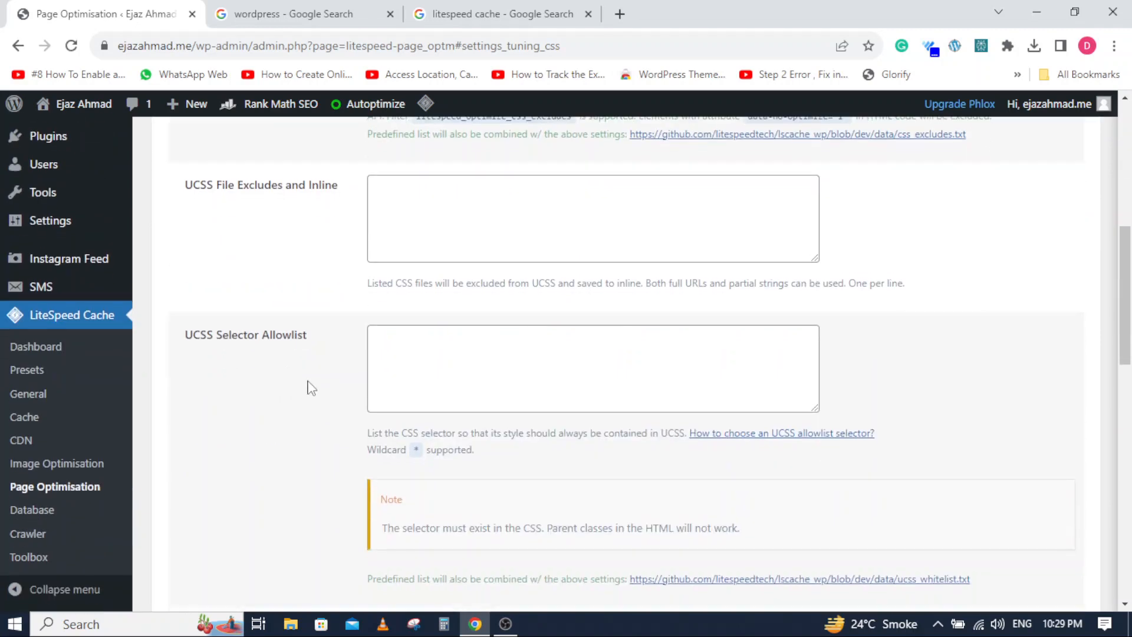
pyautogui.scroll(-5, 255, 397)
pyautogui.scroll(3, 255, 394)
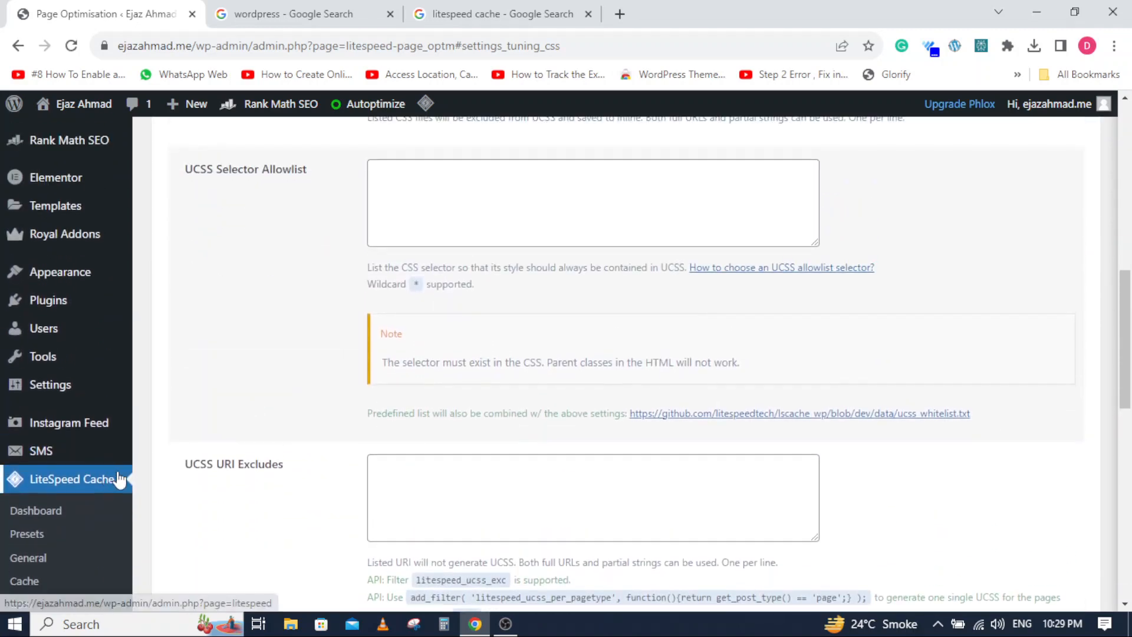
pyautogui.scroll(-5, 162, 475)
# - Run Clean All in LiteSpeed Cache's Database Optimiser, and clean all transient options
pyautogui.click(35, 508)
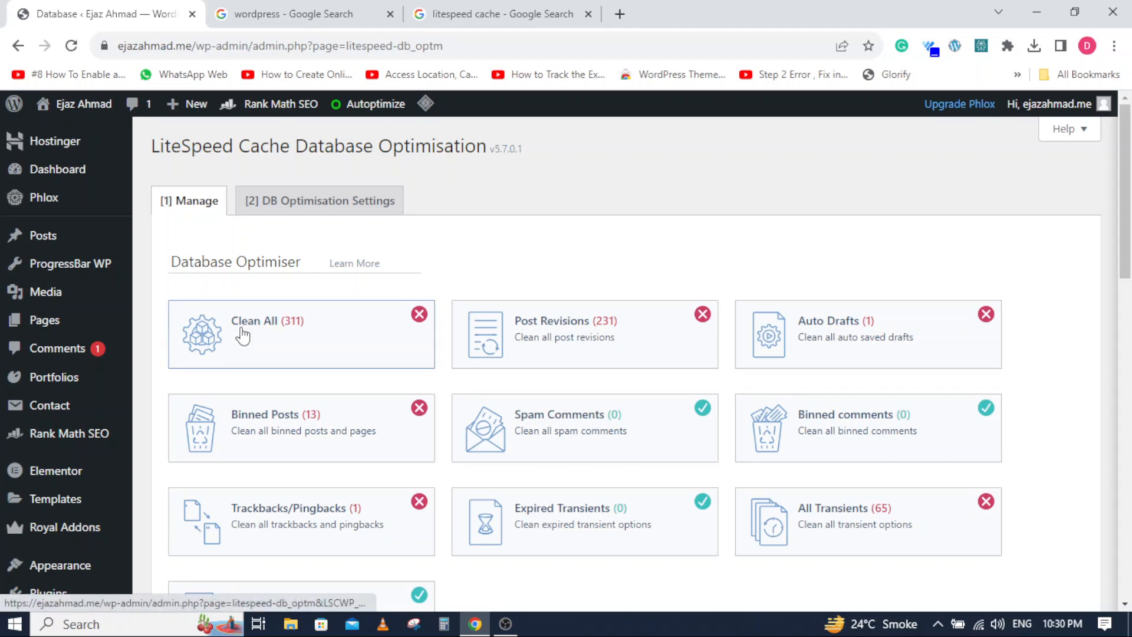
pyautogui.click(274, 328)
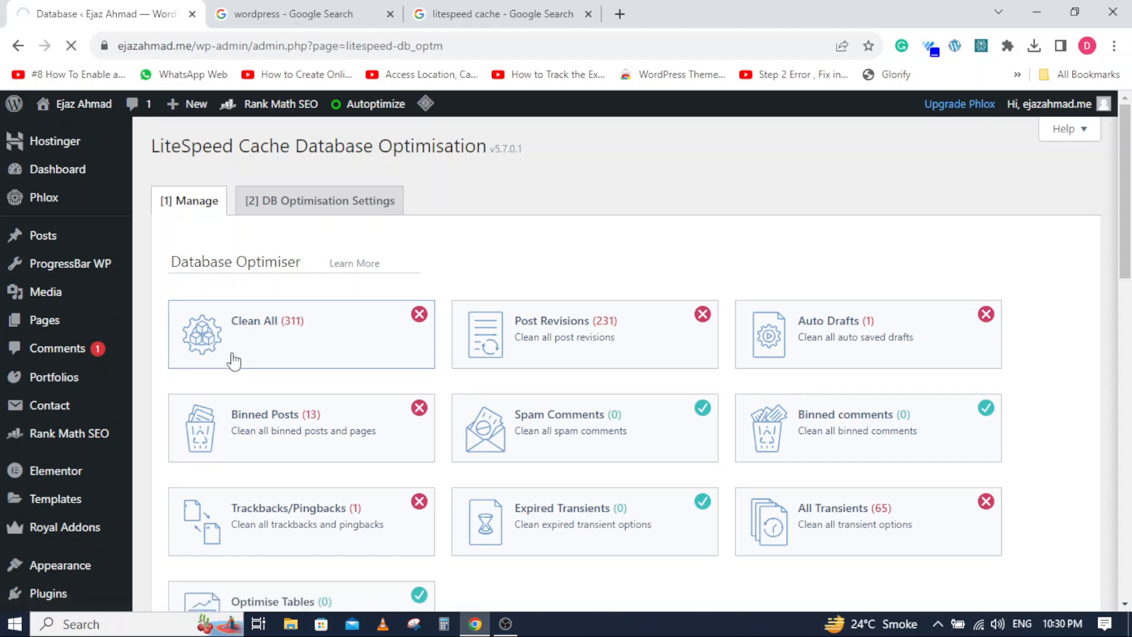
pyautogui.scroll(-4, 234, 358)
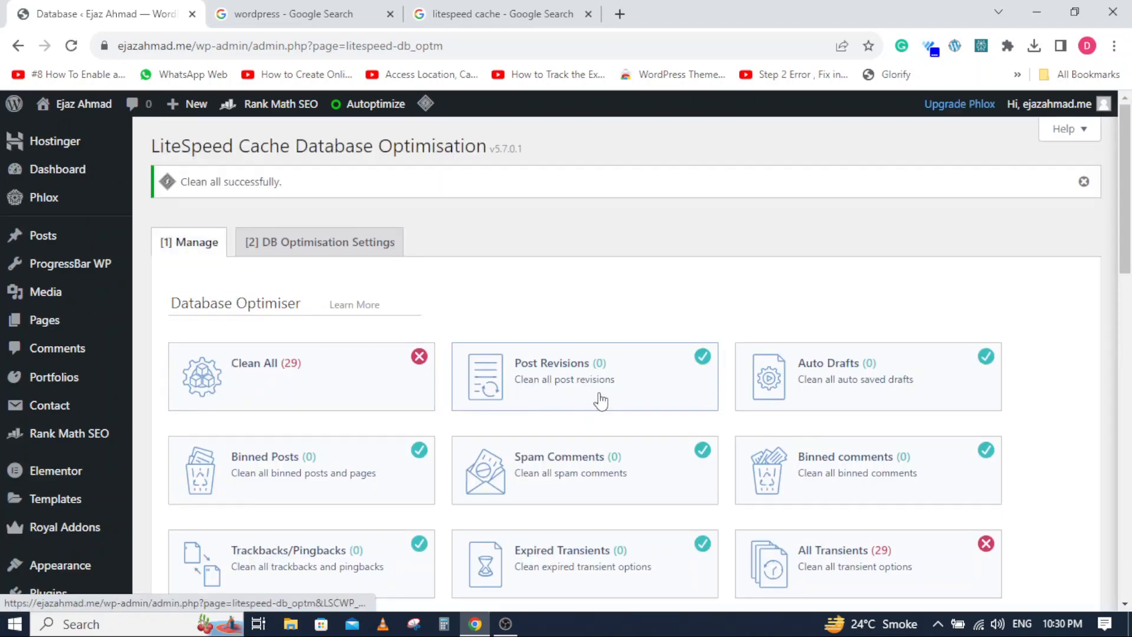
pyautogui.scroll(-4, 601, 401)
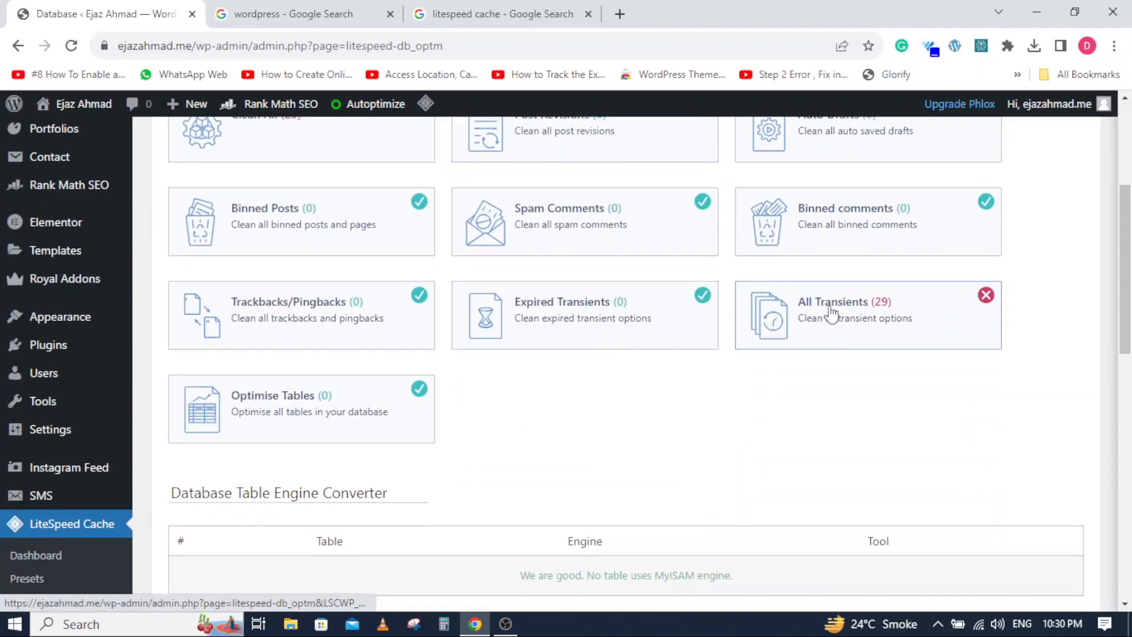
pyautogui.click(857, 306)
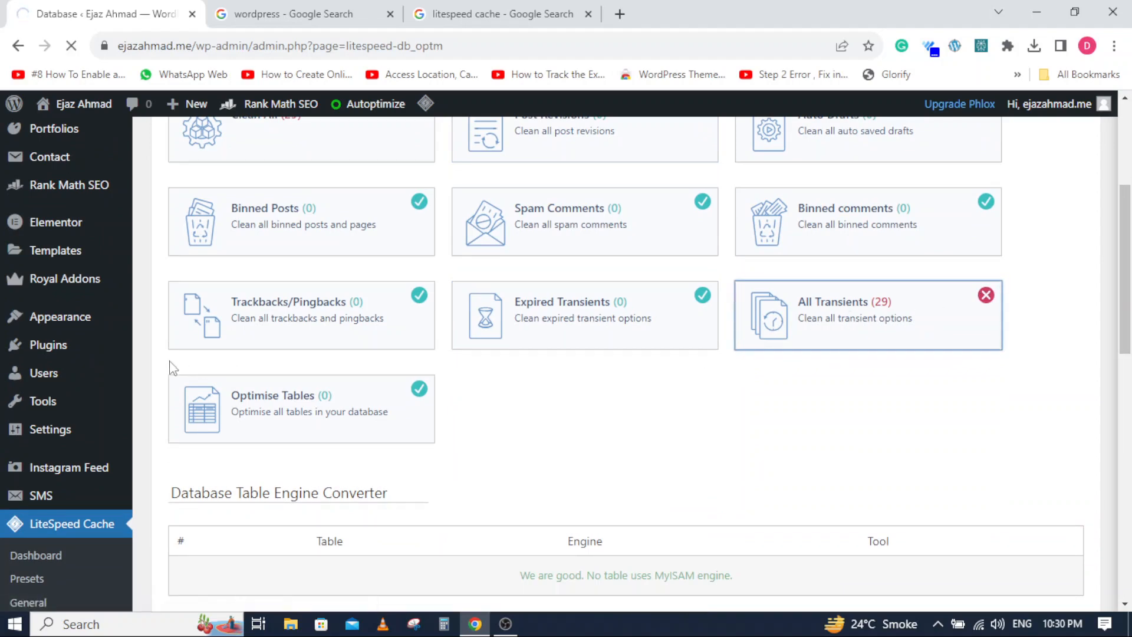
# - Examine the Database Optimiser's cleanup categories, the table engine converter and the database summary
pyautogui.scroll(-2, 160, 358)
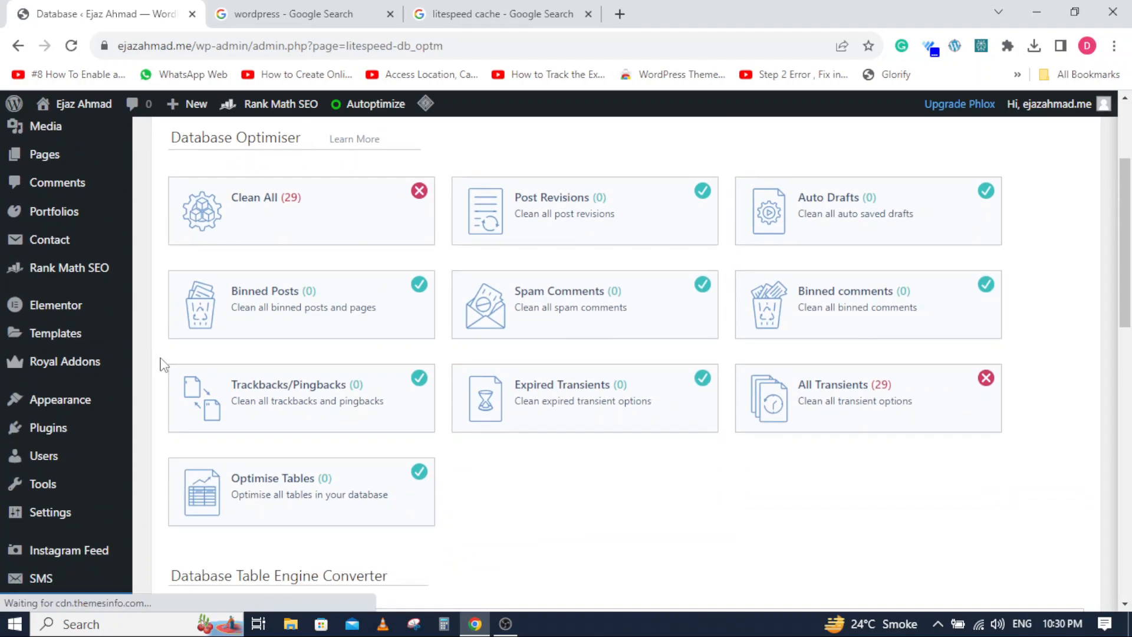
pyautogui.scroll(-2, 164, 361)
pyautogui.scroll(4, 159, 361)
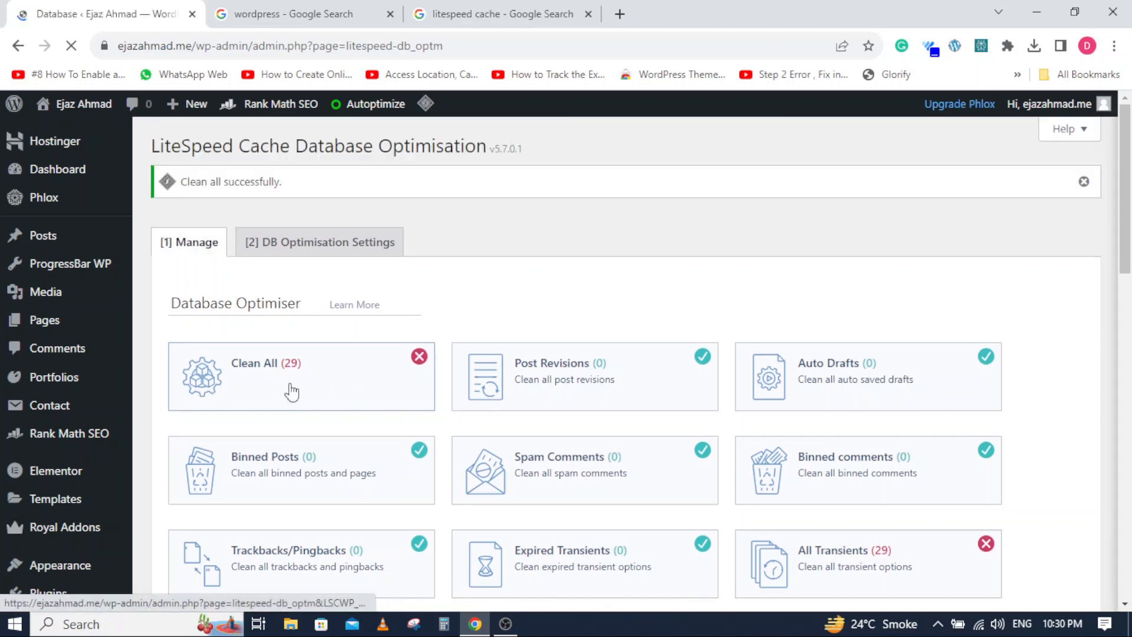
pyautogui.scroll(-5, 288, 389)
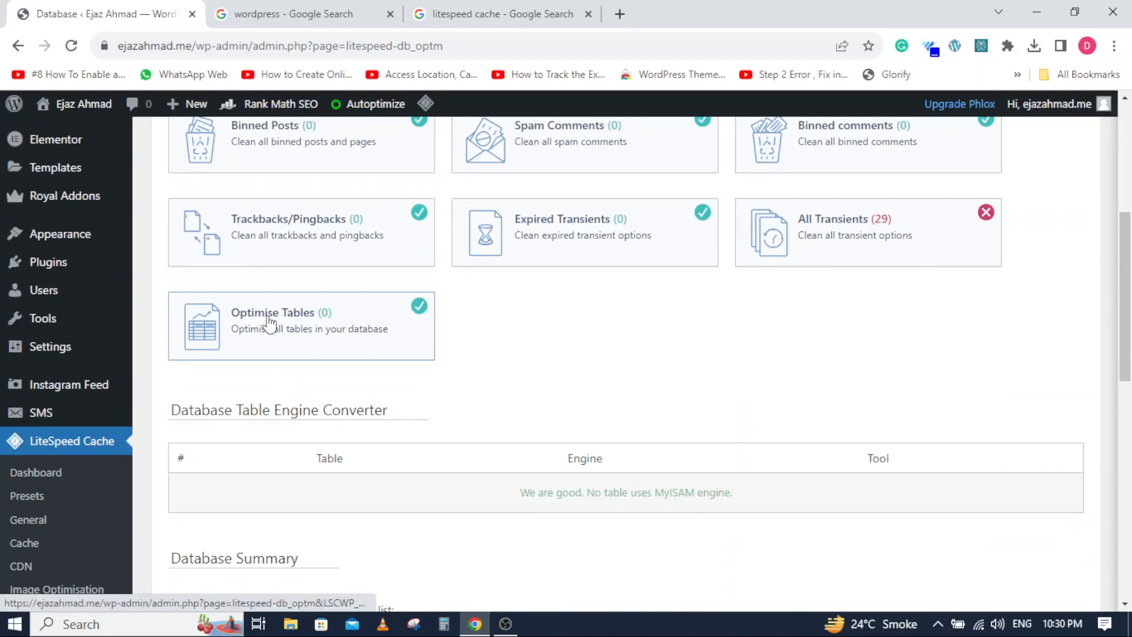
pyautogui.scroll(1, 277, 322)
pyautogui.scroll(1, 277, 304)
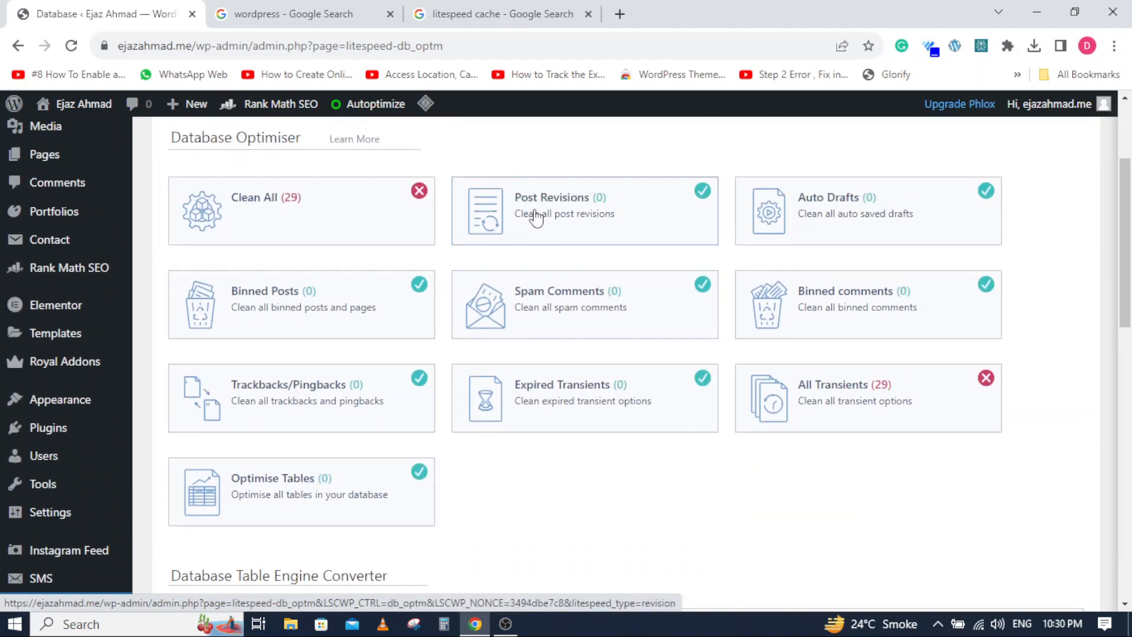
pyautogui.scroll(-2, 513, 292)
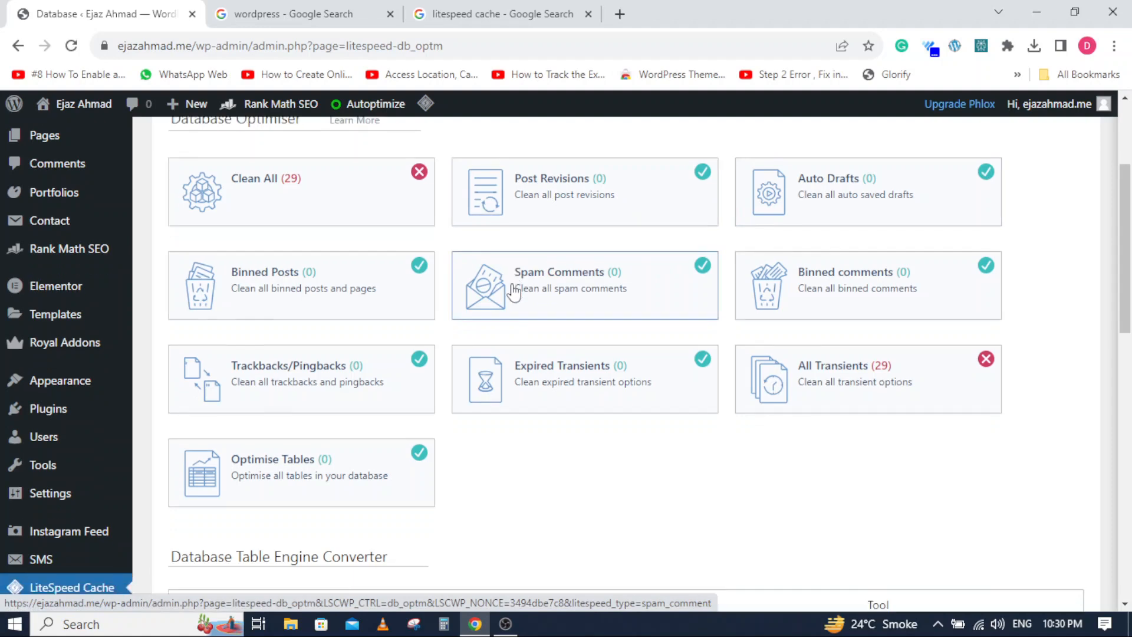
pyautogui.scroll(-4, 513, 290)
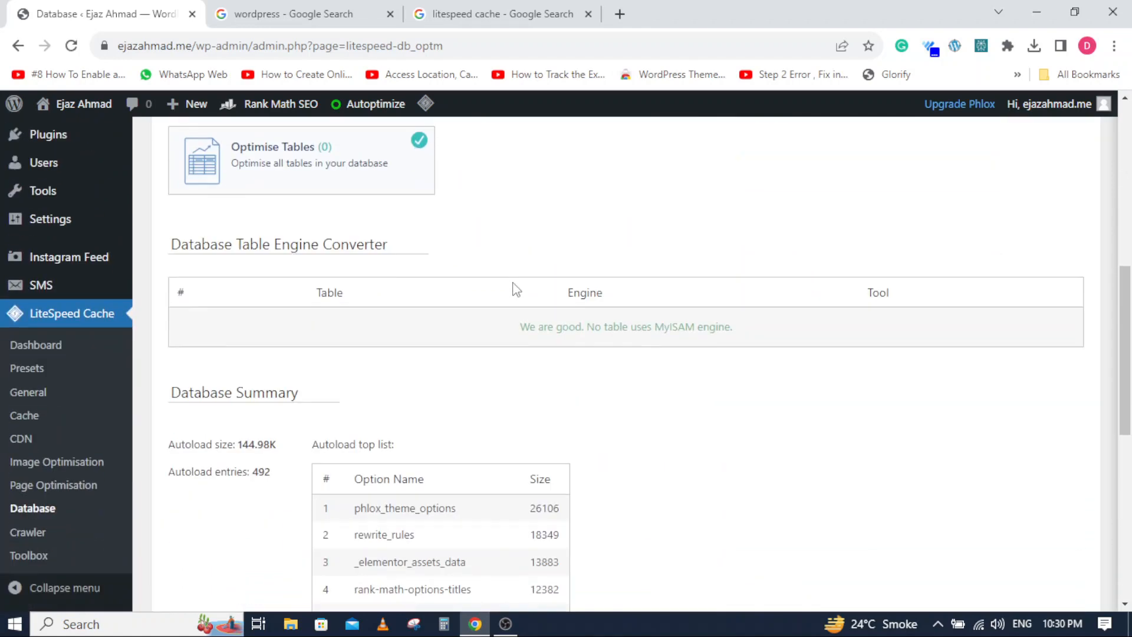
pyautogui.scroll(6, 513, 290)
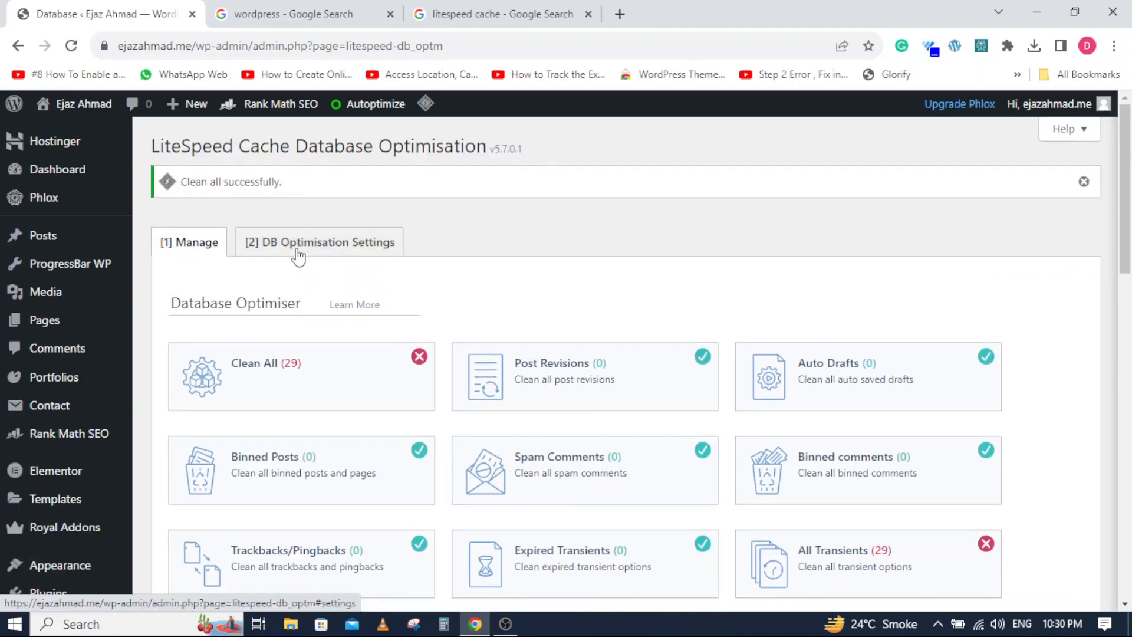
# - Review the maximum number and age of revisions in the DB Optimisation Settings, and save them
pyautogui.click(296, 254)
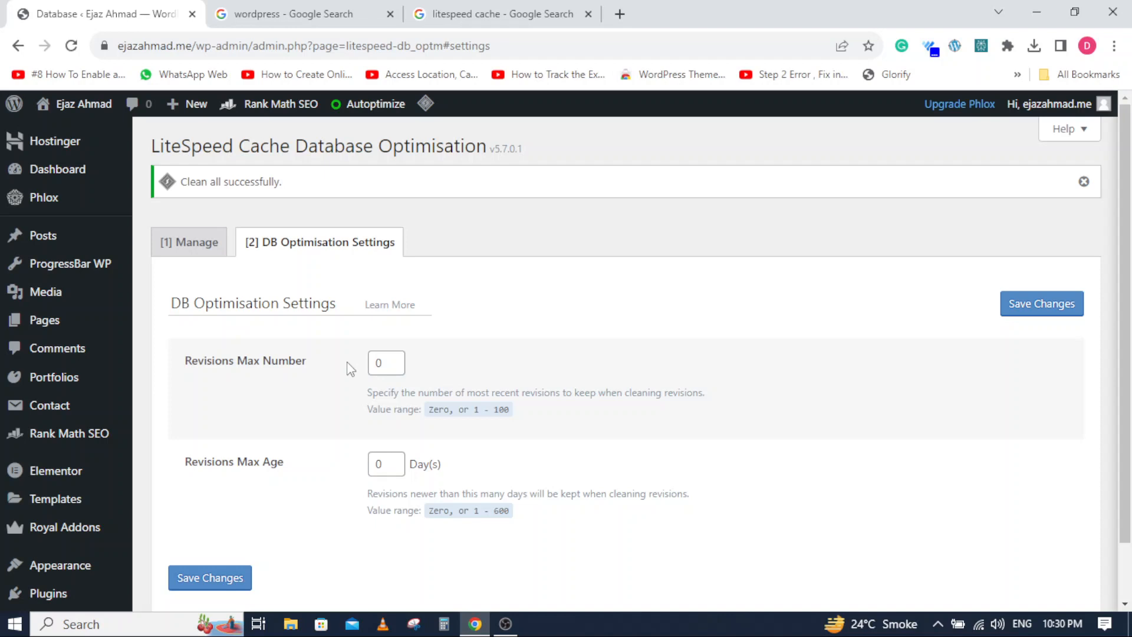
pyautogui.scroll(-3, 314, 561)
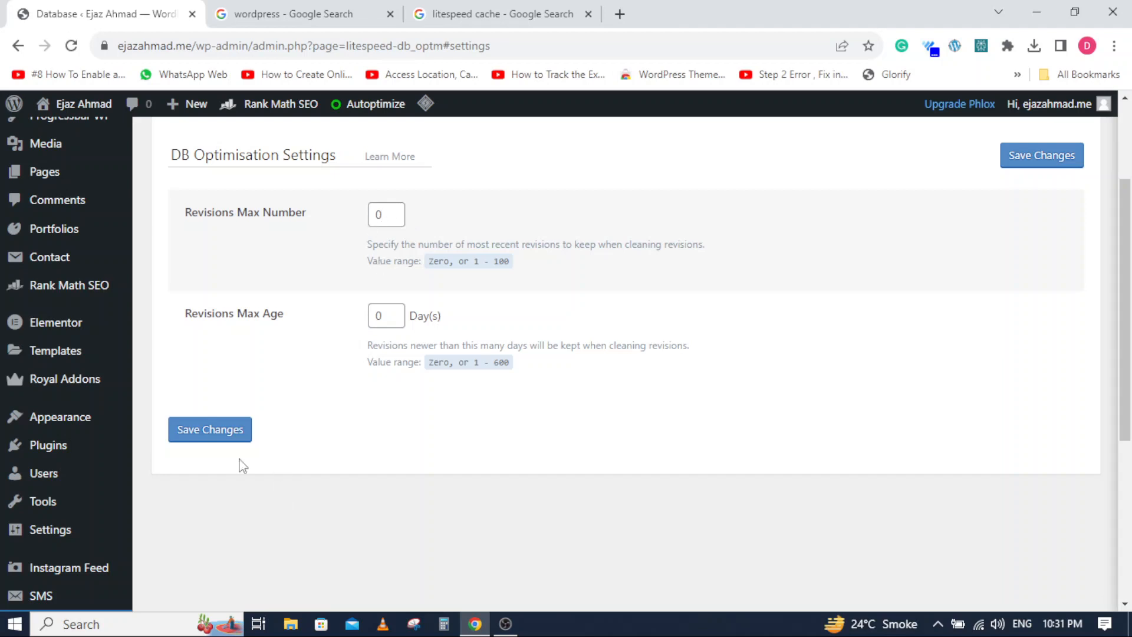
pyautogui.click(217, 436)
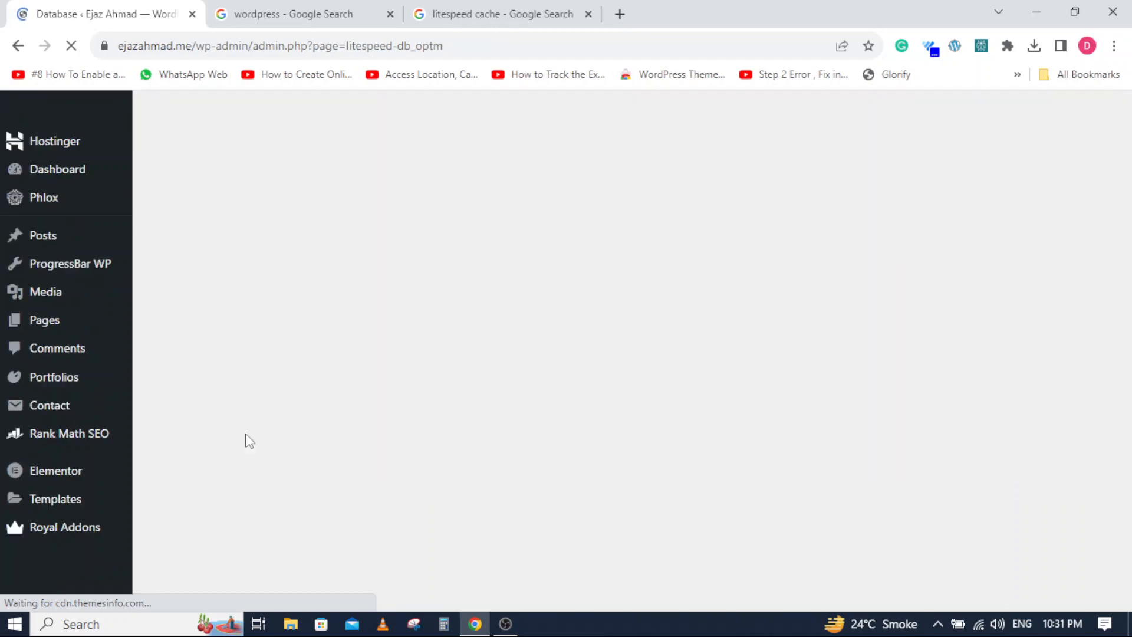
# - Open LiteSpeed Cache's Crawler page and examine the crawler cron list, its status legend and the crawler status section
pyautogui.scroll(-6, 244, 437)
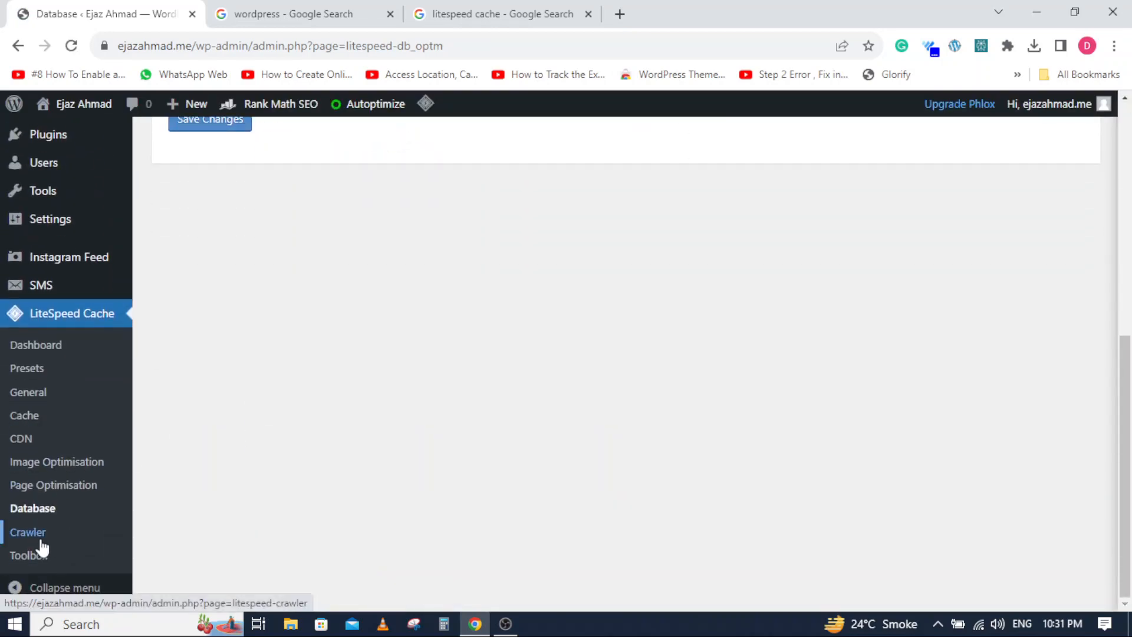
pyautogui.click(33, 529)
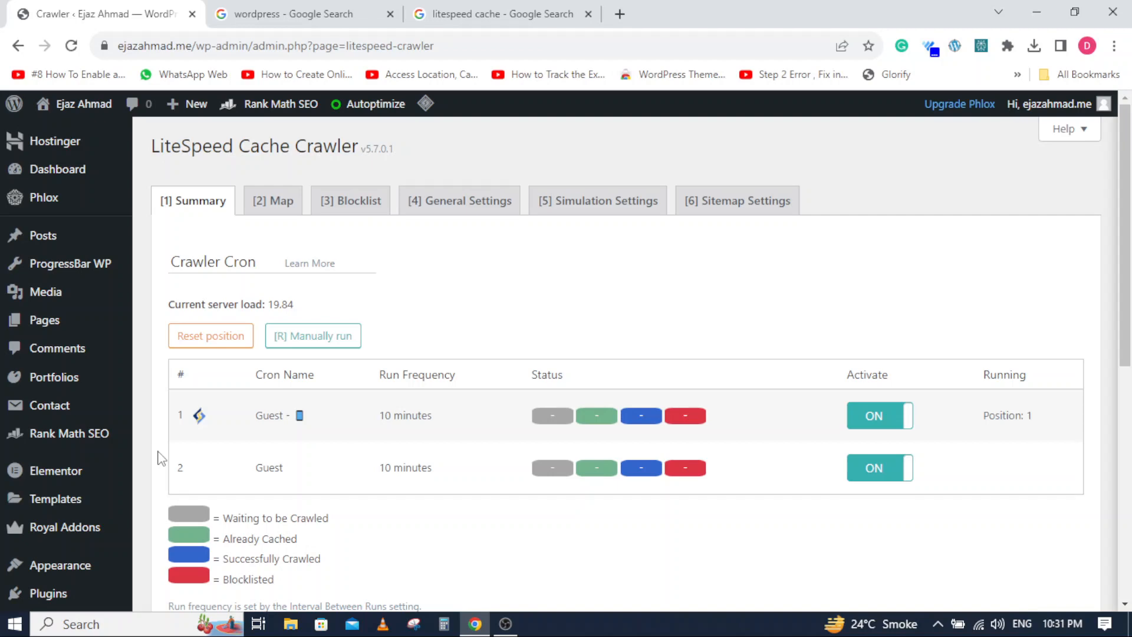
pyautogui.scroll(-4, 158, 457)
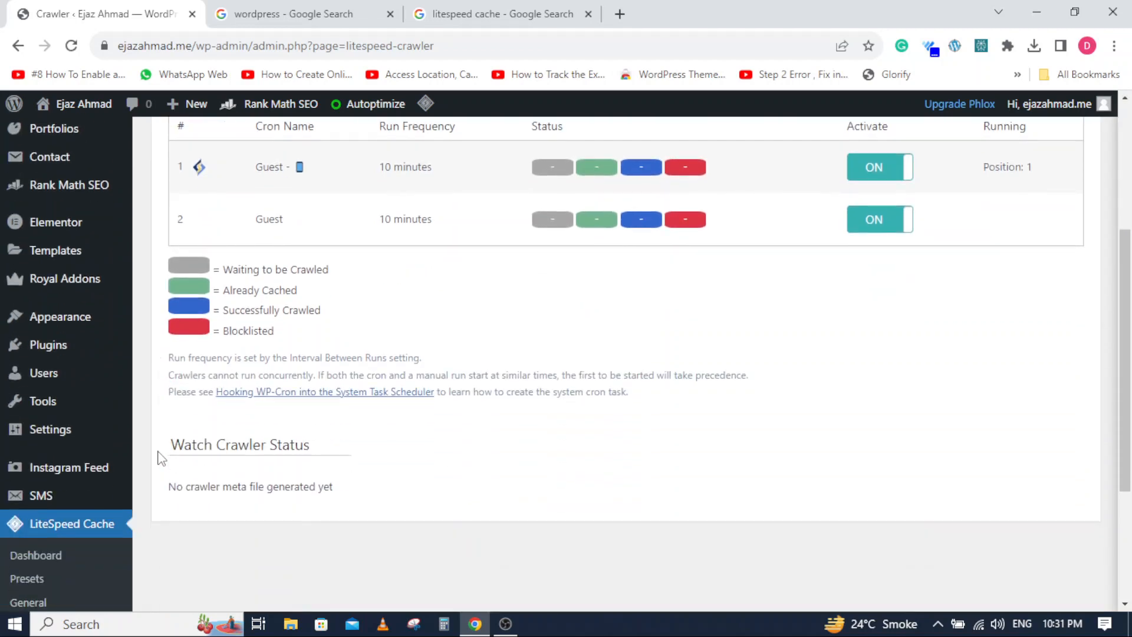
pyautogui.scroll(-4, 158, 457)
pyautogui.scroll(6, 157, 455)
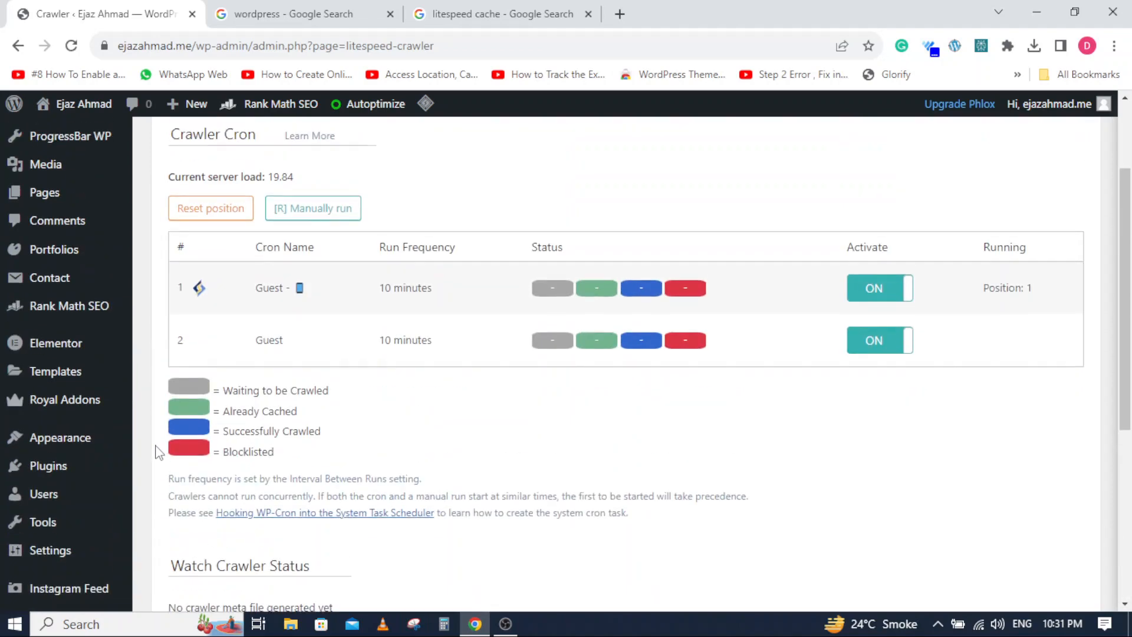
pyautogui.scroll(2, 158, 452)
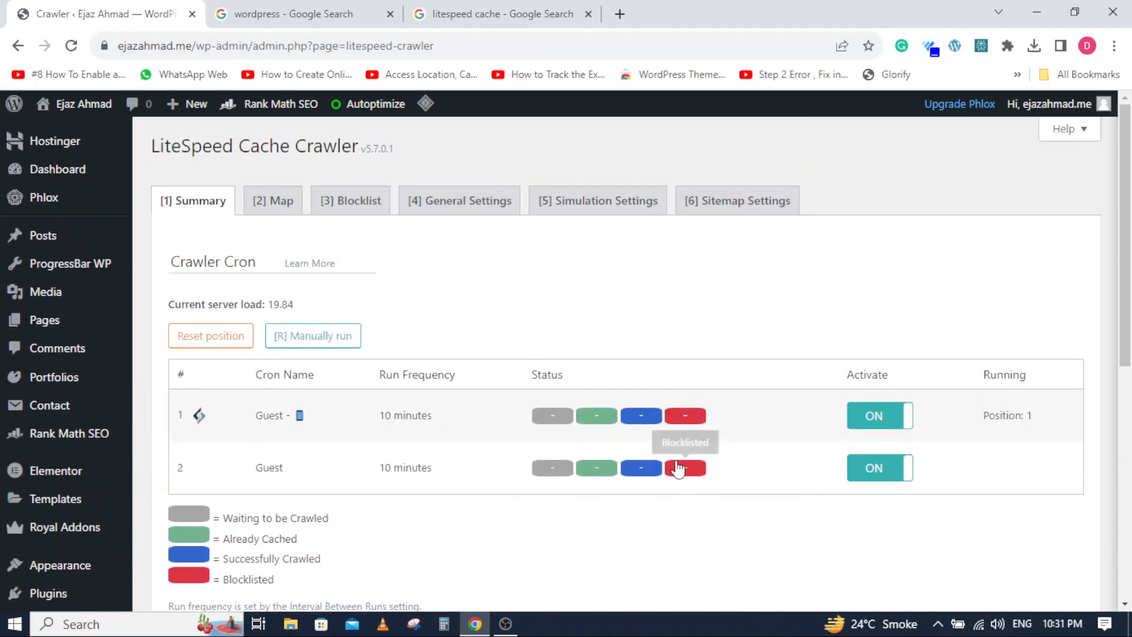
# - Look through the Crawler's summary, map, blocklist, general, simulation and sitemap settings, and reload the Simulation Settings page
pyautogui.scroll(-3, 784, 346)
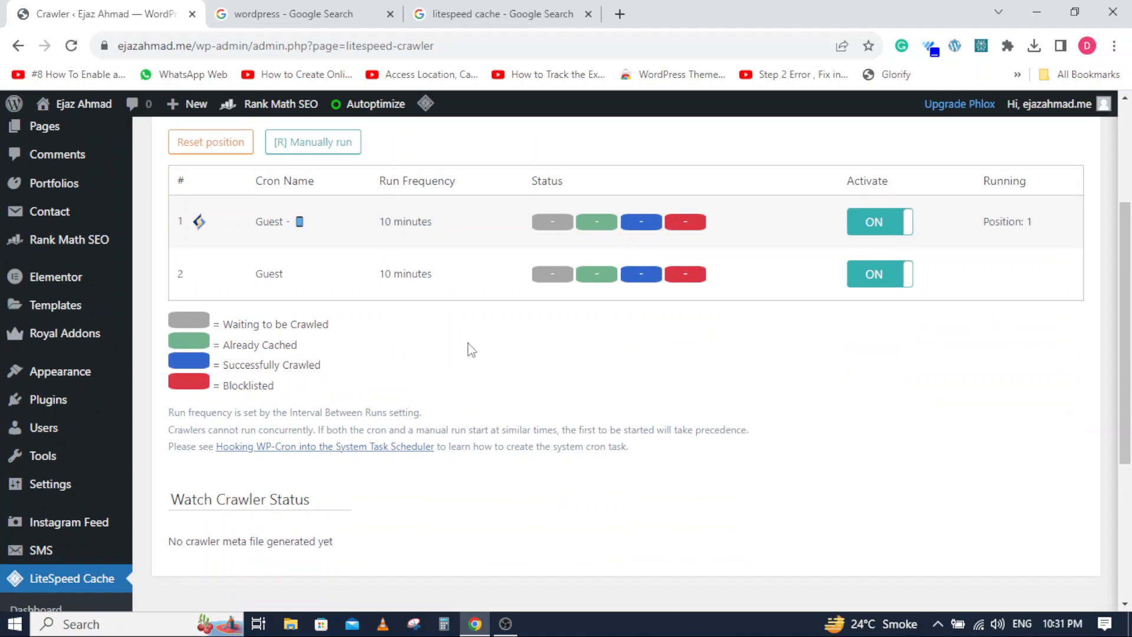
pyautogui.scroll(-4, 181, 433)
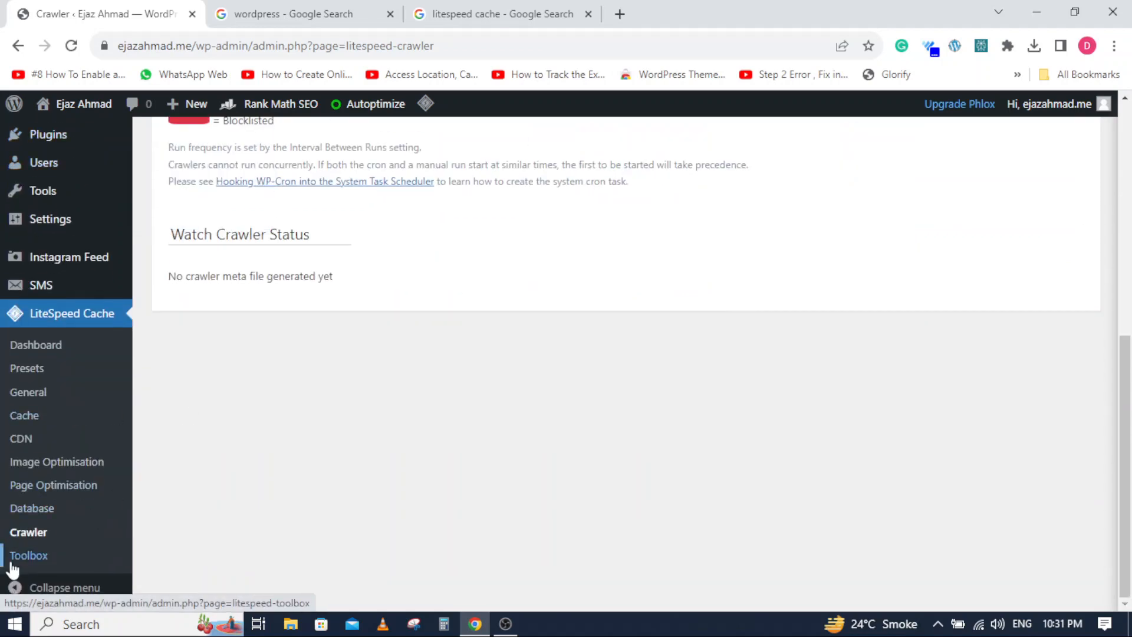
pyautogui.scroll(4, 16, 504)
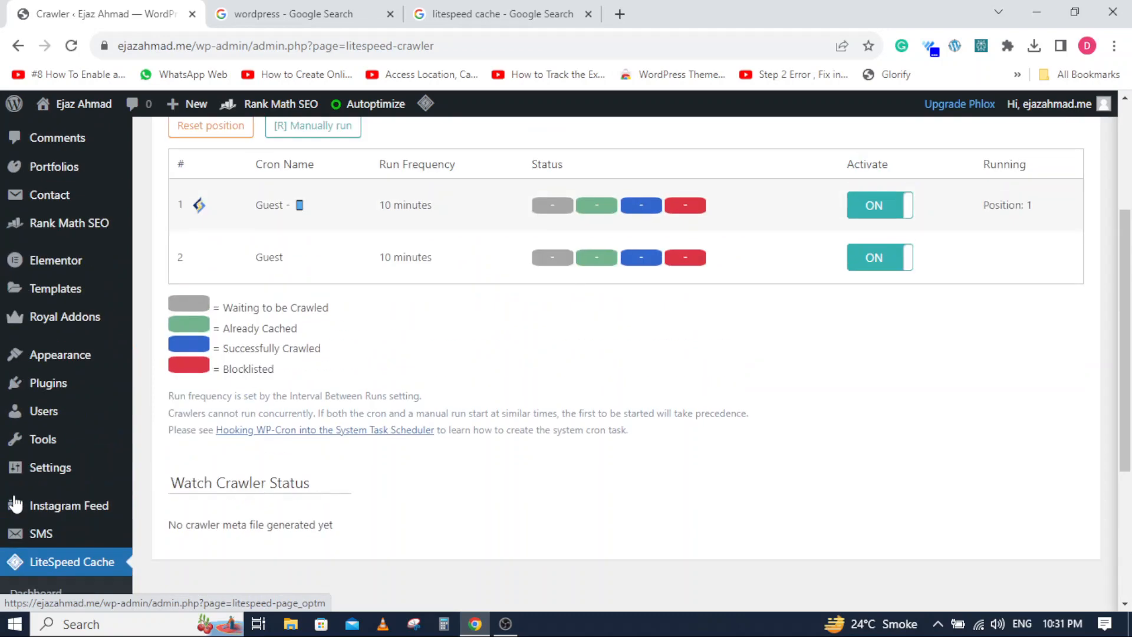
pyautogui.scroll(3, 261, 383)
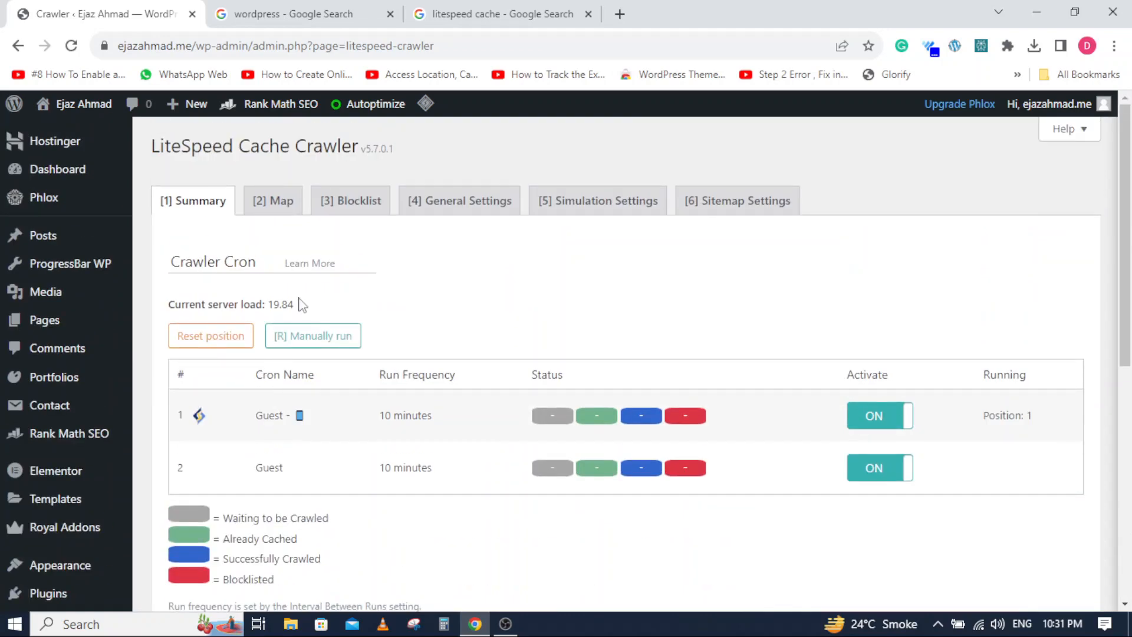
pyautogui.click(280, 200)
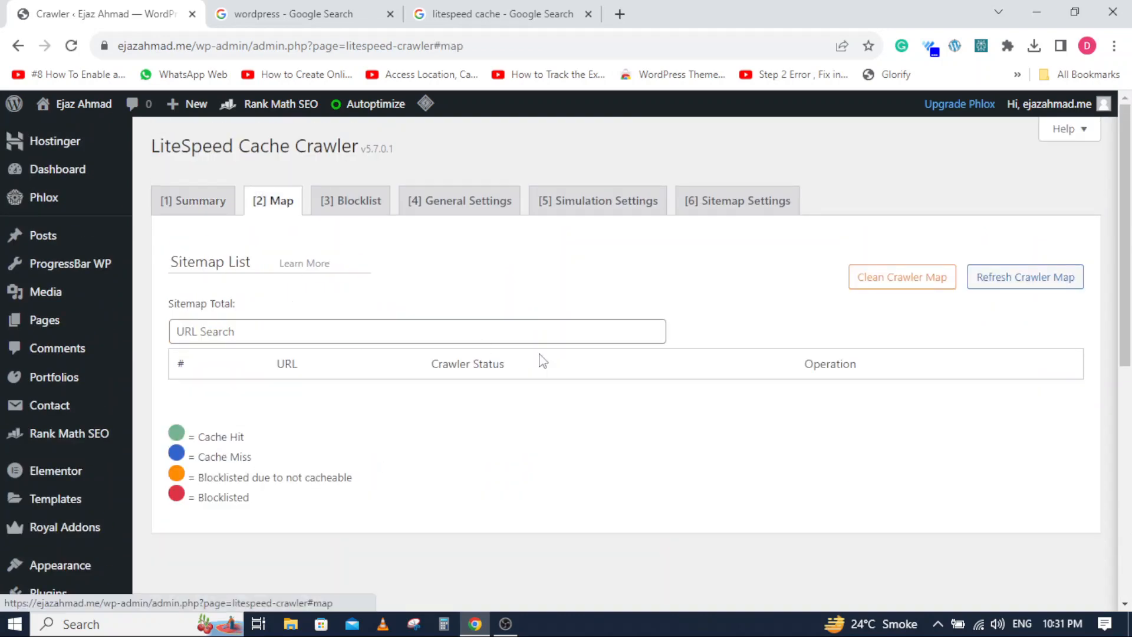
pyautogui.click(348, 201)
pyautogui.click(470, 200)
pyautogui.click(606, 201)
pyautogui.click(720, 201)
pyautogui.hotkey('alt', 'Left')
pyautogui.click(71, 47)
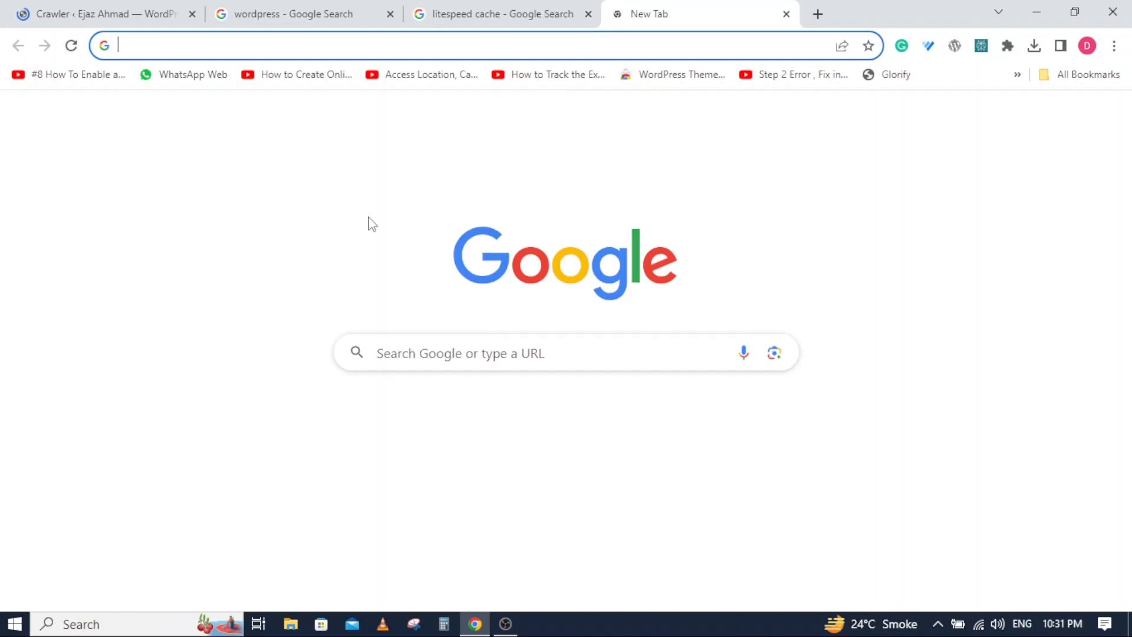
# - Search Google for "gt metrix score" in a new browser tab and open the GTmetrix website at its URL test form
pyautogui.click(620, 14)
pyautogui.click(415, 360)
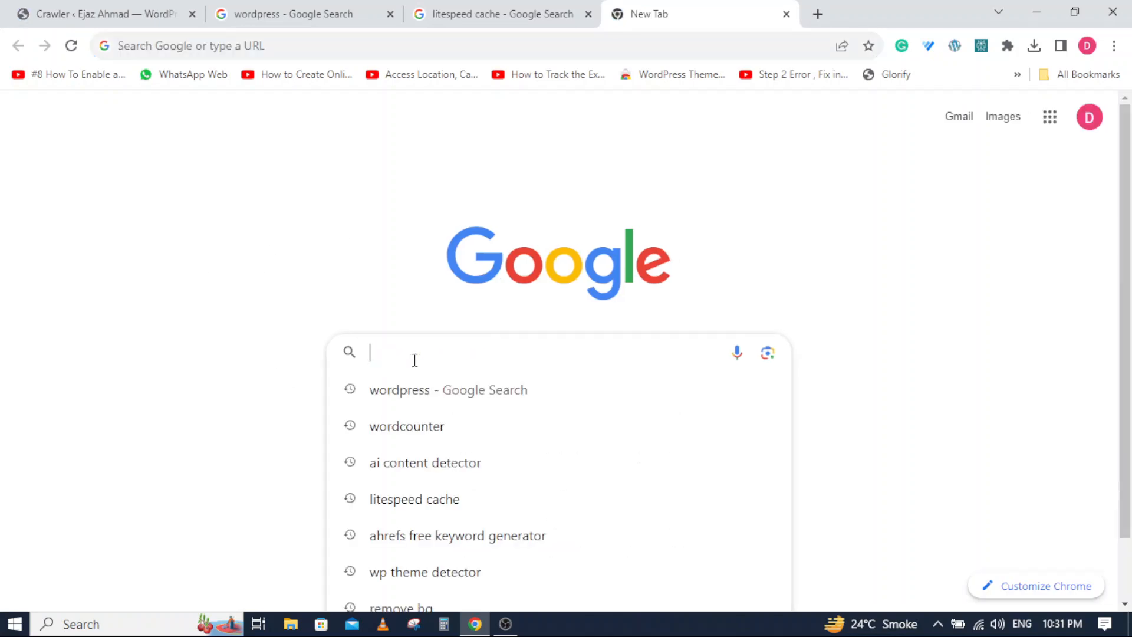
pyautogui.write('gt')
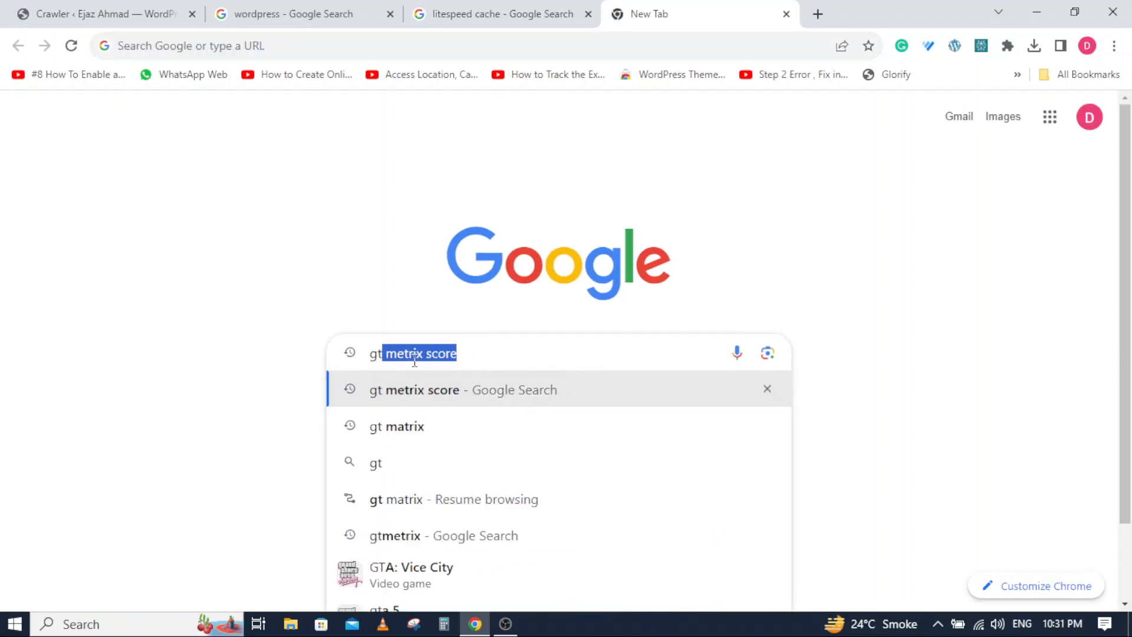
pyautogui.press('Return')
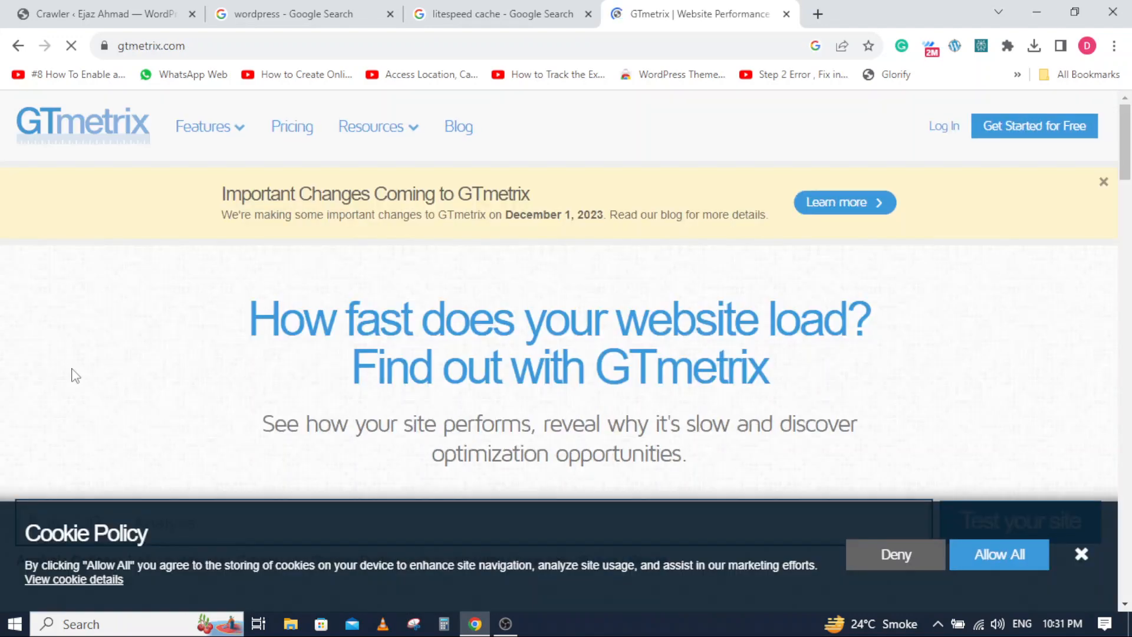
pyautogui.scroll(-3, 78, 375)
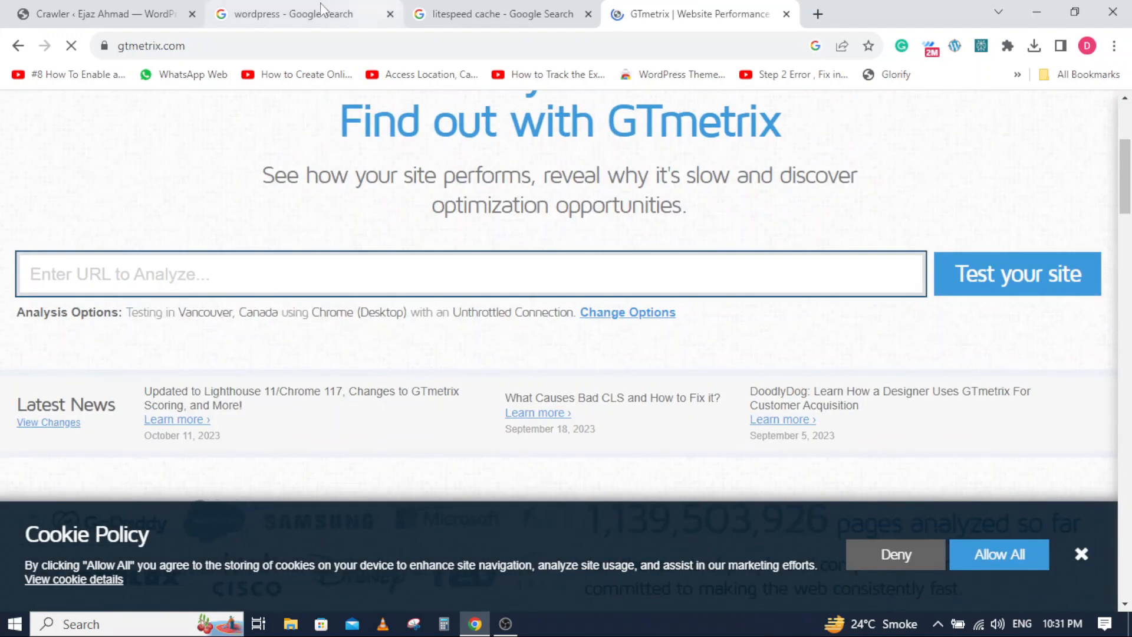
# - Copy the link address of the live website from the WordPress admin
pyautogui.click(115, 9)
pyautogui.moveTo(81, 109)
pyautogui.rightClick(67, 126)
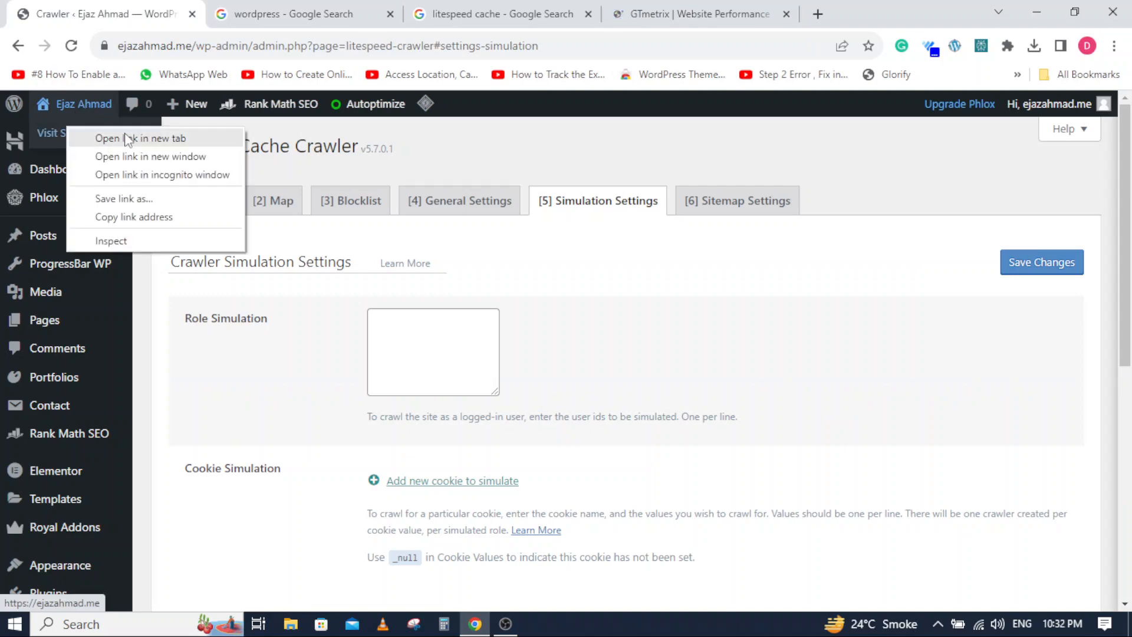
pyautogui.click(122, 217)
# - Run a GTmetrix test on the copied website address, and dismiss the cookie policy notice
pyautogui.click(690, 13)
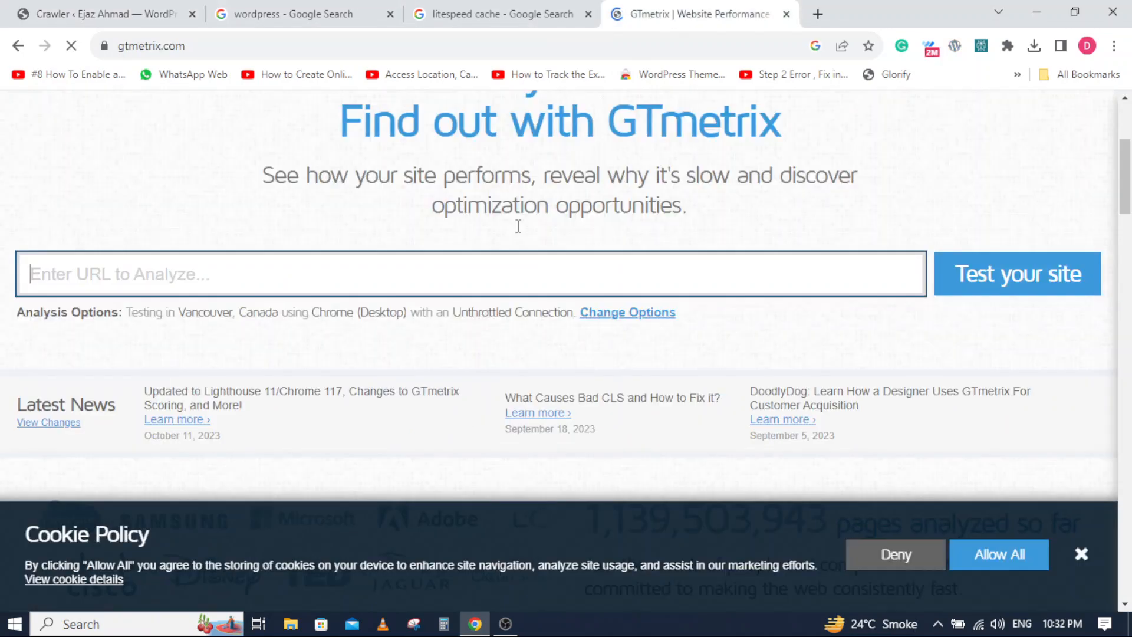
pyautogui.click(204, 286)
pyautogui.rightClick(207, 288)
pyautogui.click(236, 395)
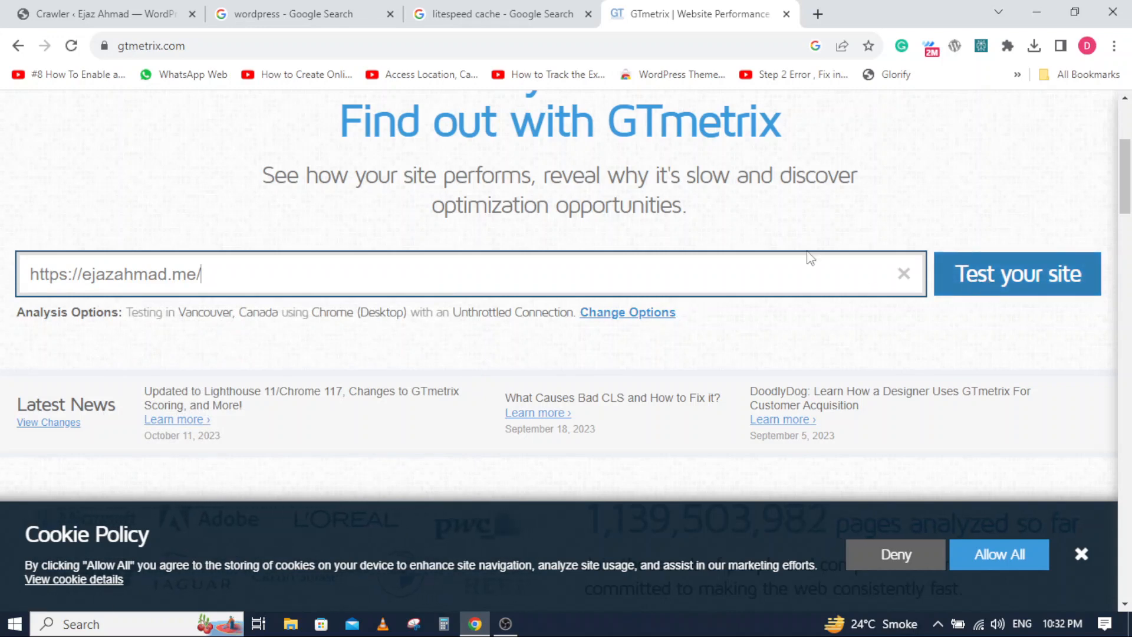
pyautogui.click(998, 286)
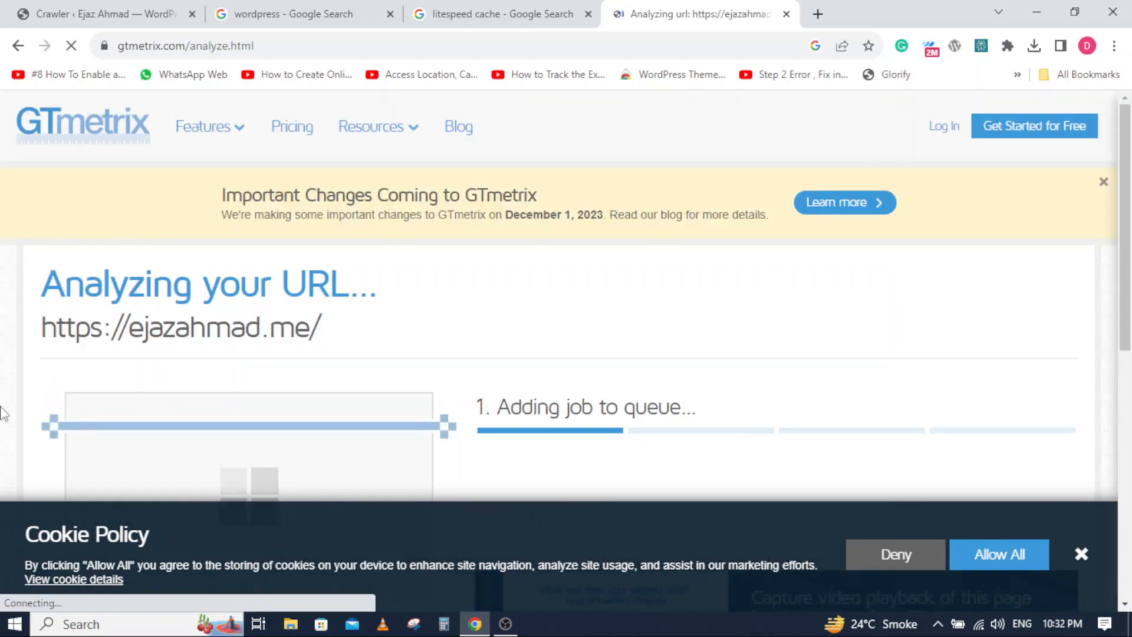
pyautogui.scroll(-4, 3, 408)
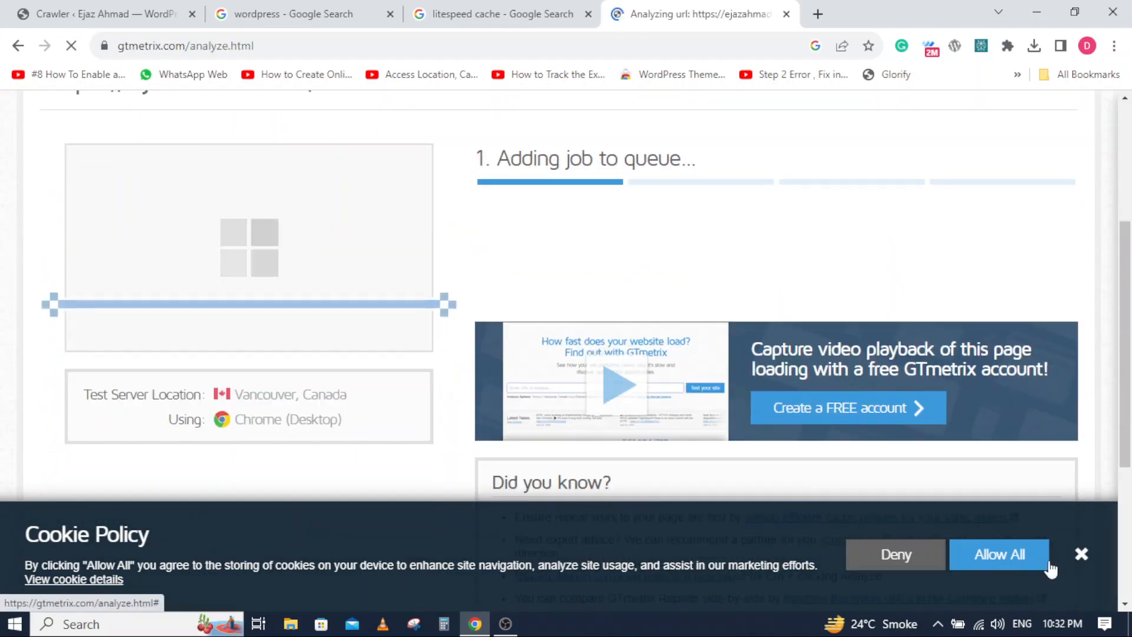
pyautogui.click(1082, 554)
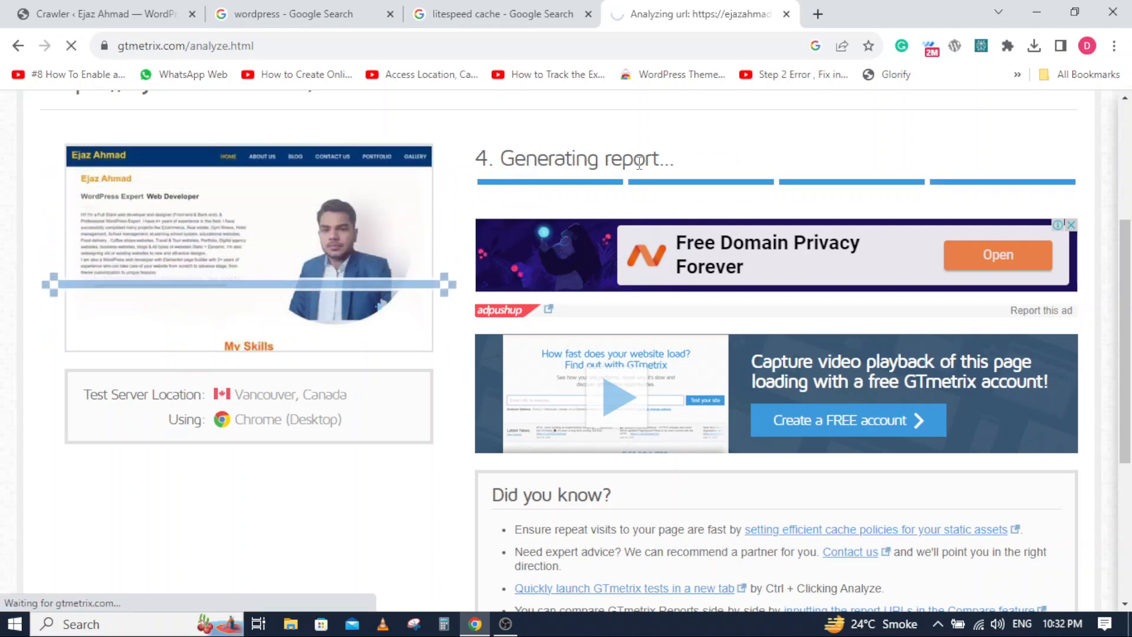
# - Examine the GTmetrix report's grade, Web Vitals, speed visualization and top issues
pyautogui.scroll(-4, 413, 236)
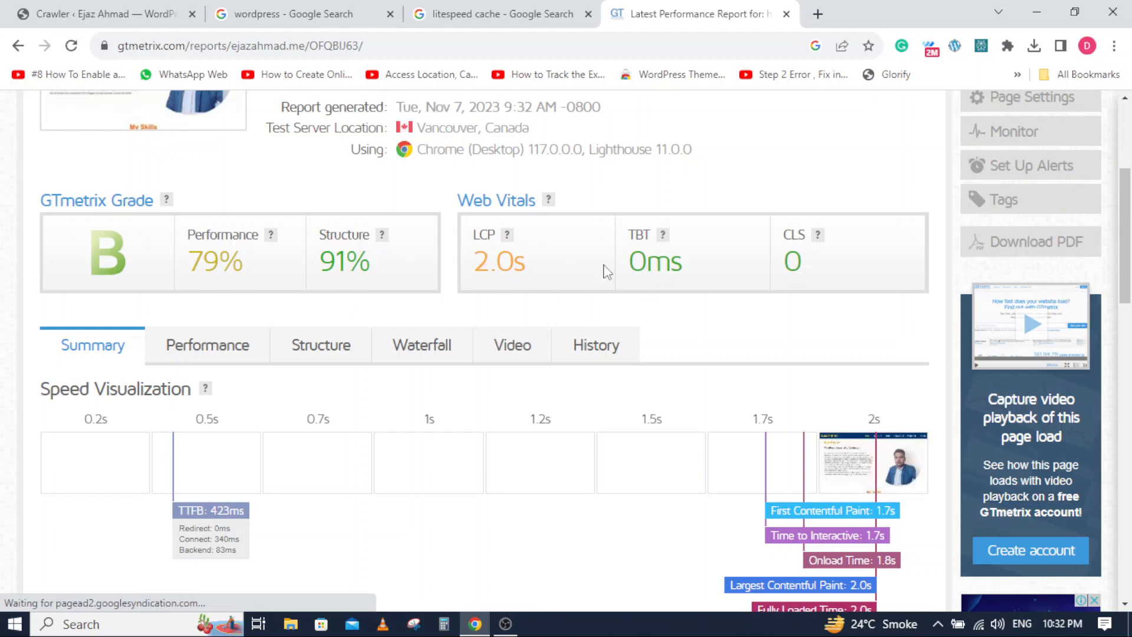
pyautogui.scroll(-8, 3, 351)
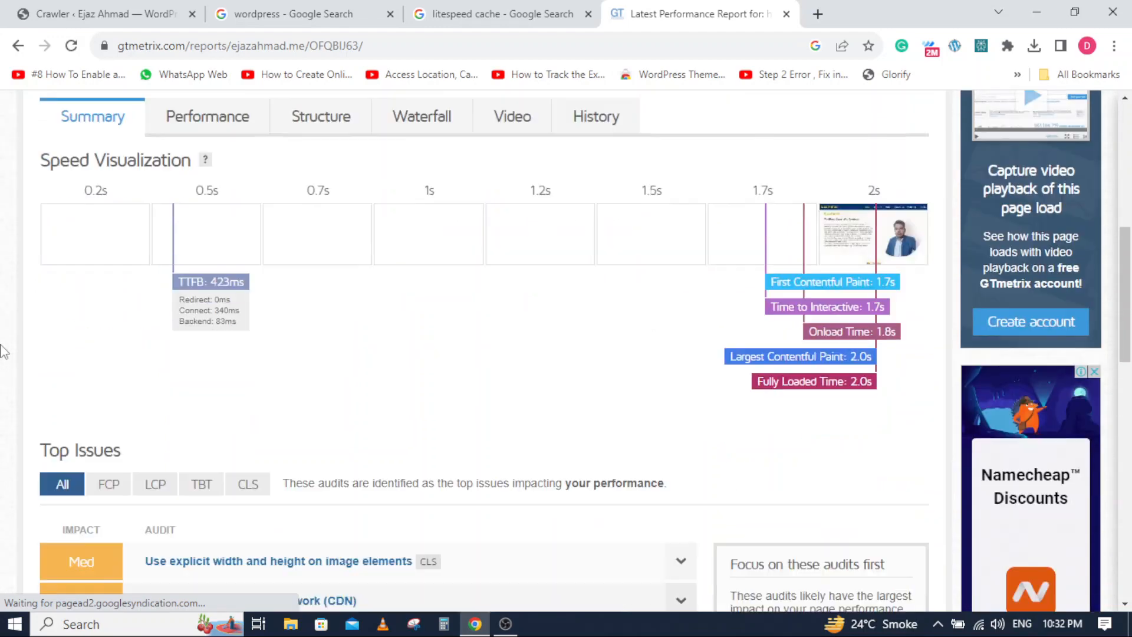
pyautogui.scroll(15, 3, 351)
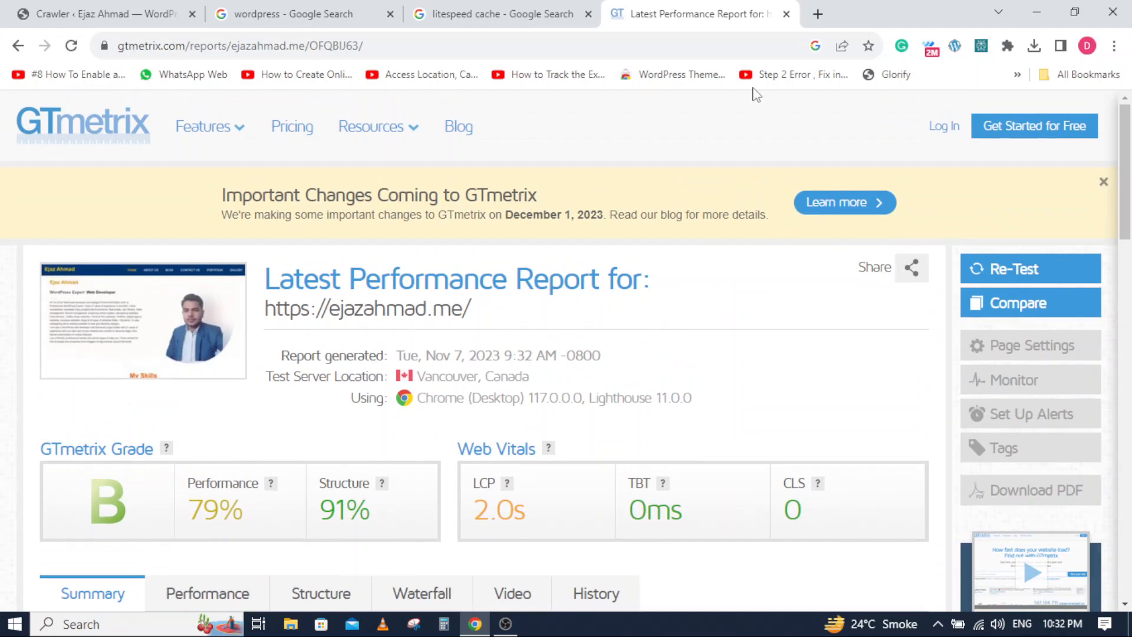
# - Search Google for "webpagetest" in a new browser tab and look through the results
pyautogui.click(818, 14)
pyautogui.click(413, 354)
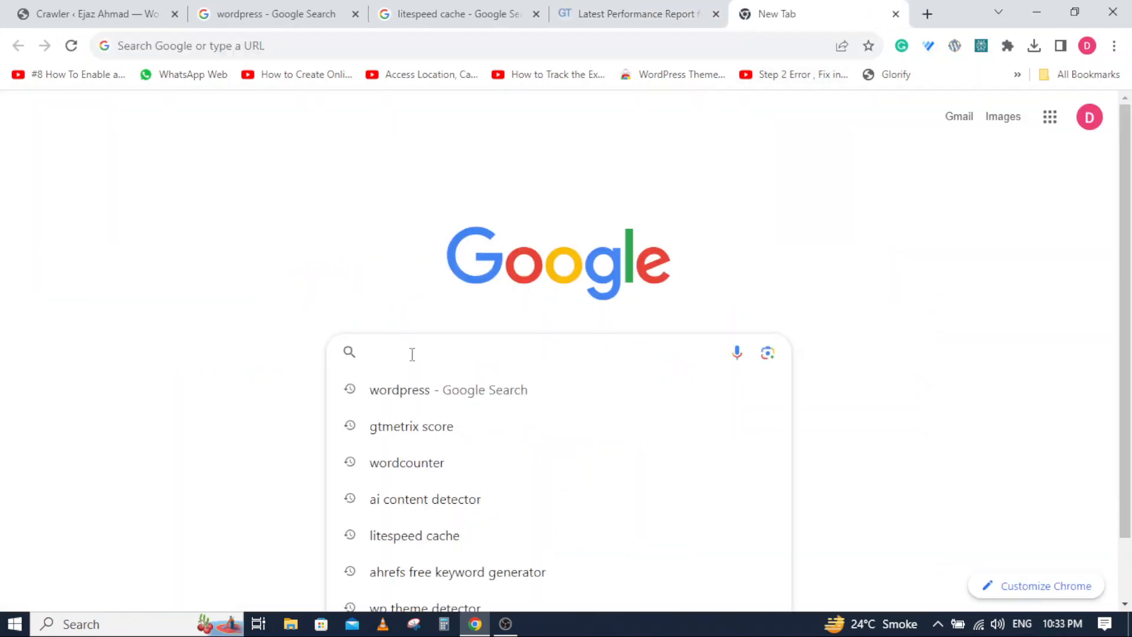
pyautogui.write('web')
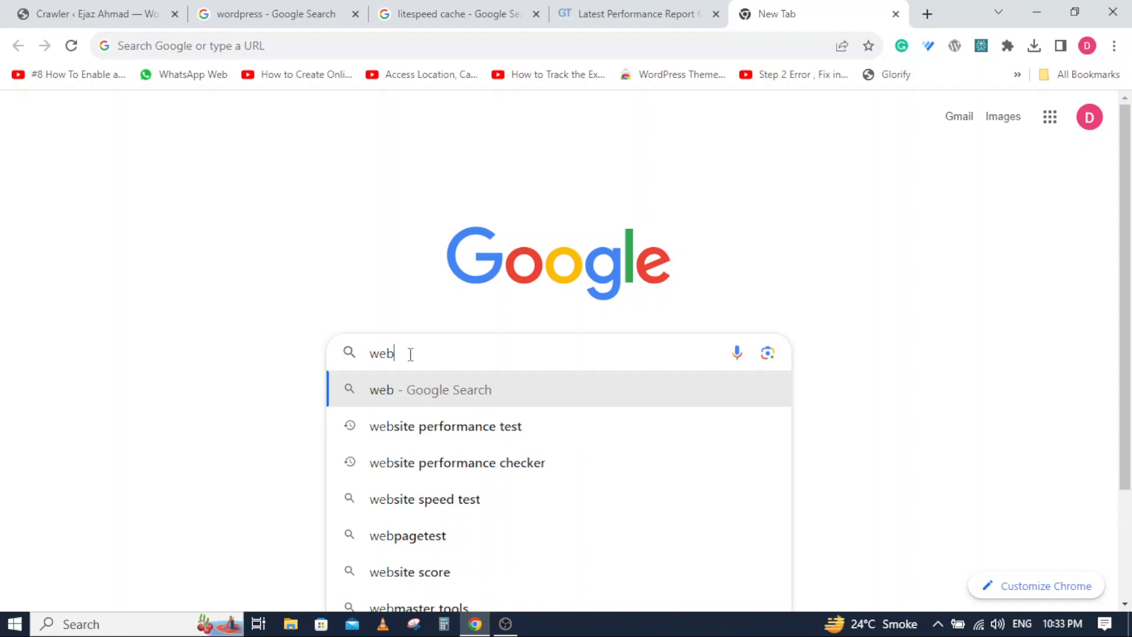
pyautogui.click(406, 536)
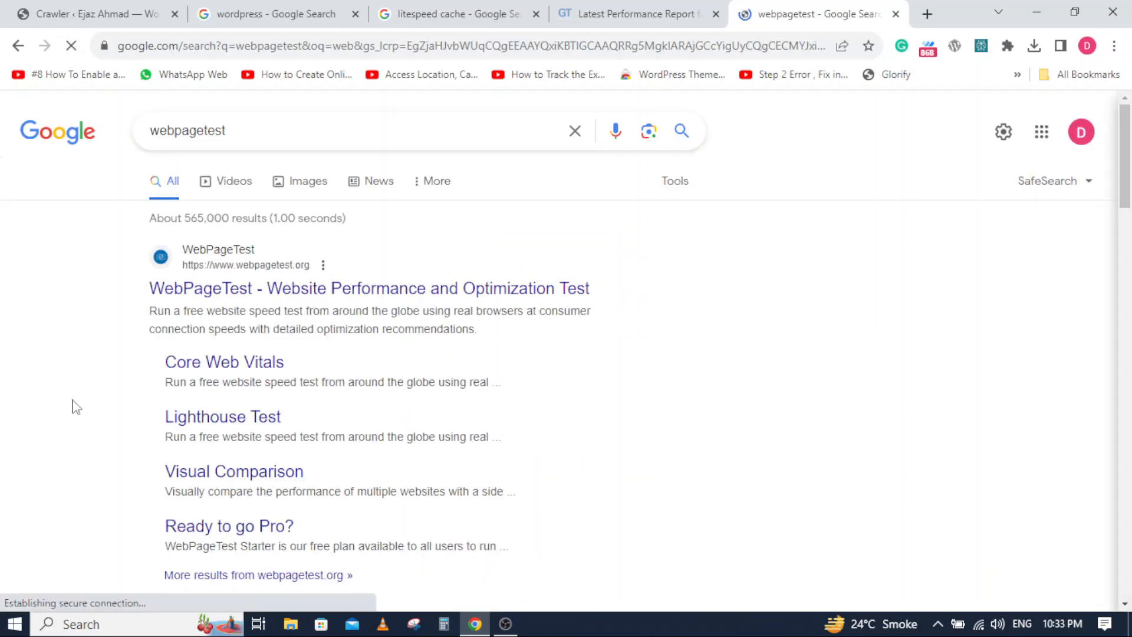
pyautogui.scroll(-5, 76, 407)
pyautogui.scroll(-8, 74, 405)
pyautogui.scroll(15, 73, 405)
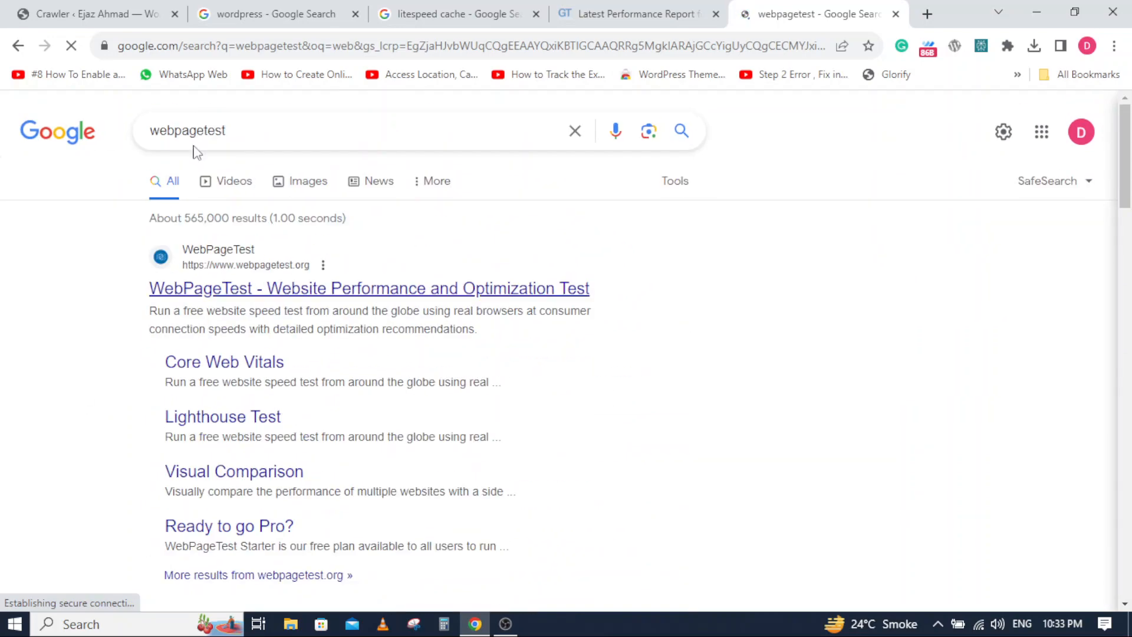
# - Replace the Google search with "website performance checker" and open PageSpeed Insights from the results
pyautogui.click(575, 131)
pyautogui.write('web')
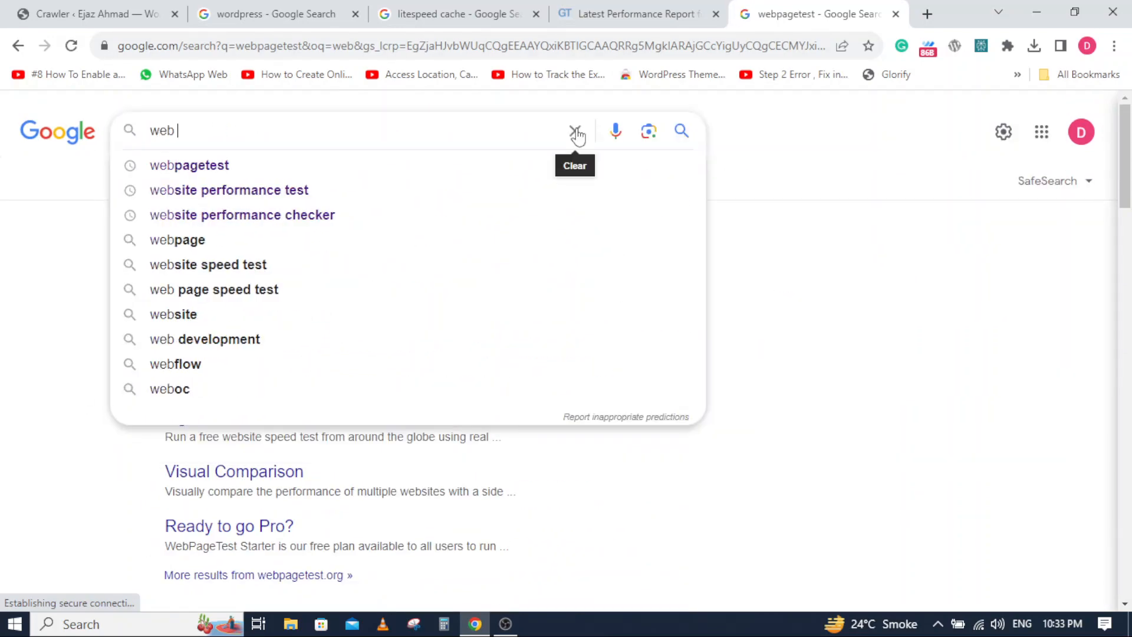
pyautogui.press('BackSpace')
pyautogui.write('siter')
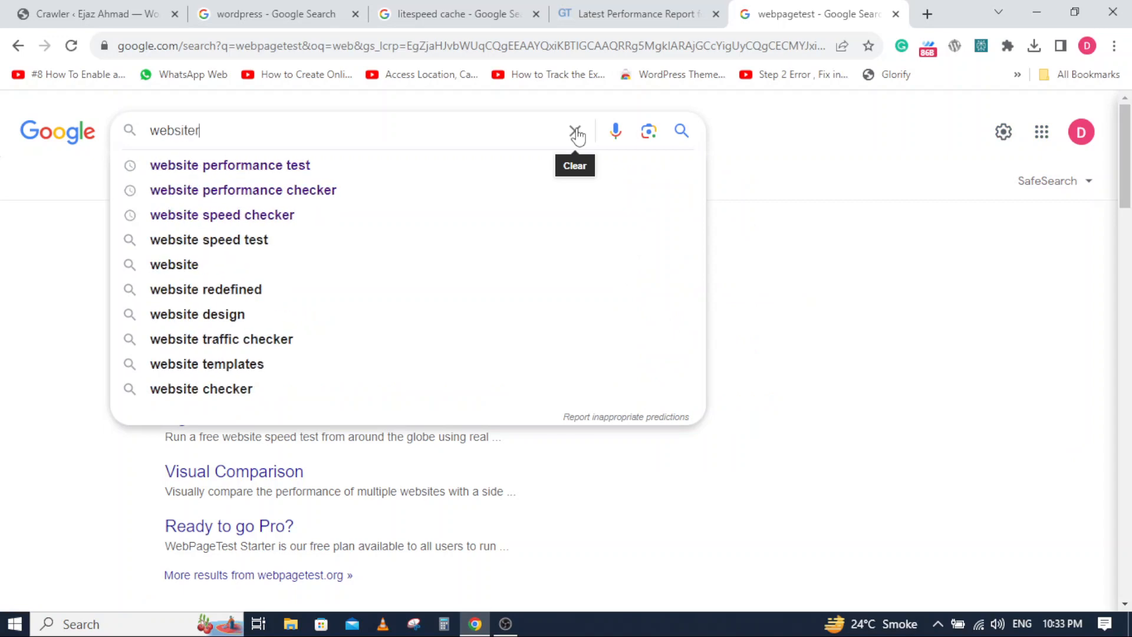
pyautogui.click(244, 190)
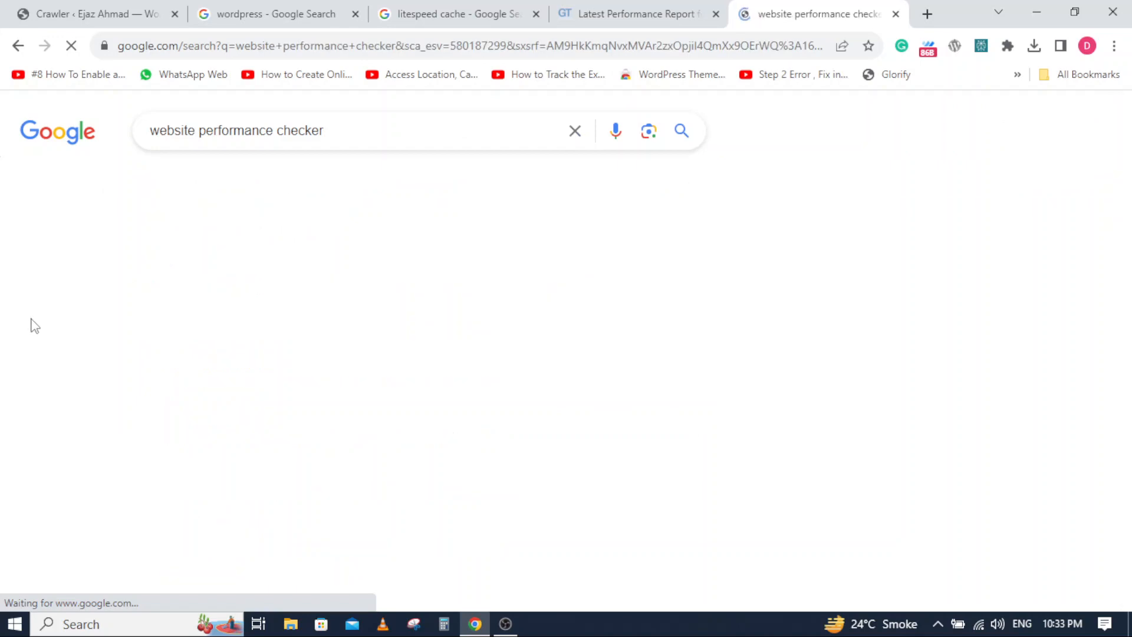
pyautogui.scroll(-3, 34, 323)
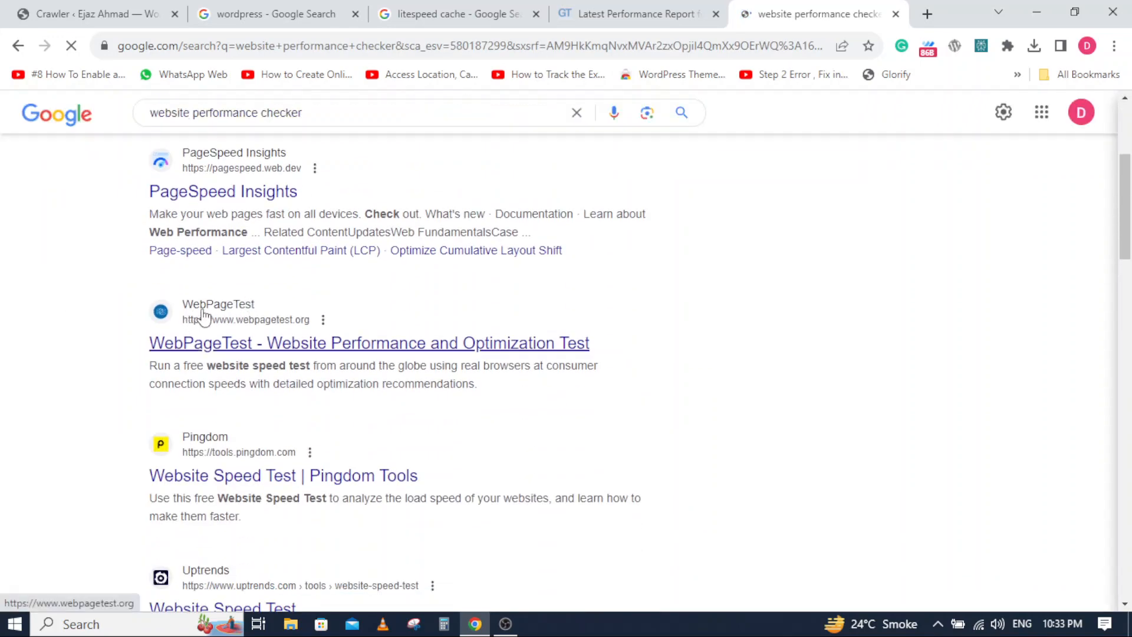
pyautogui.click(218, 192)
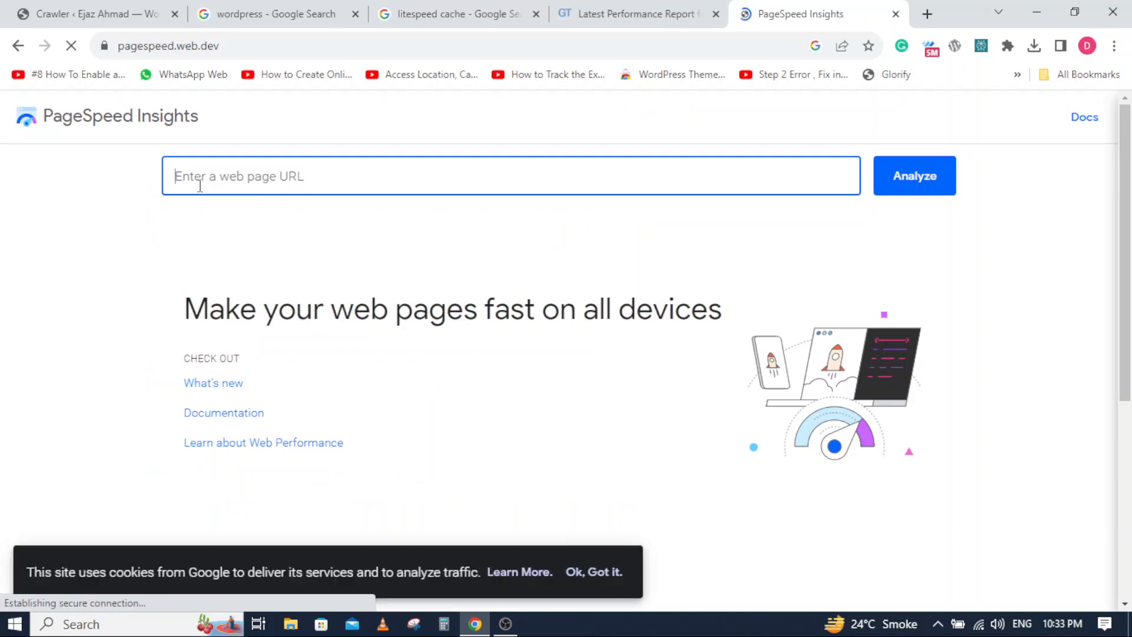
# - Paste the copied website address into PageSpeed Insights and analyze it
pyautogui.click(200, 185)
pyautogui.rightClick(204, 178)
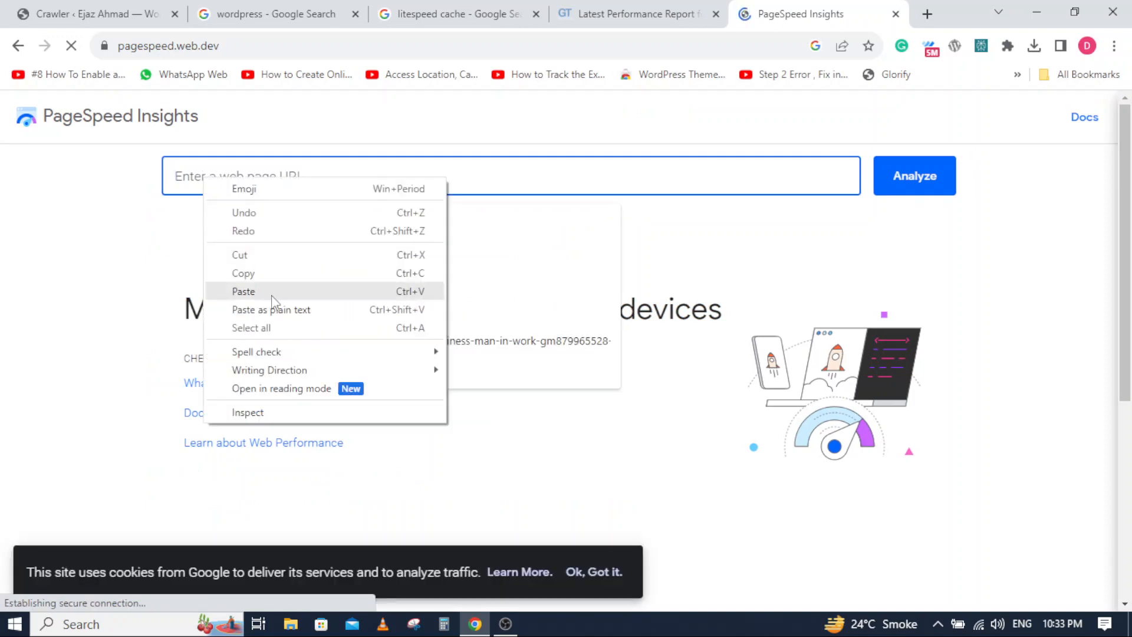
pyautogui.click(239, 293)
pyautogui.click(915, 180)
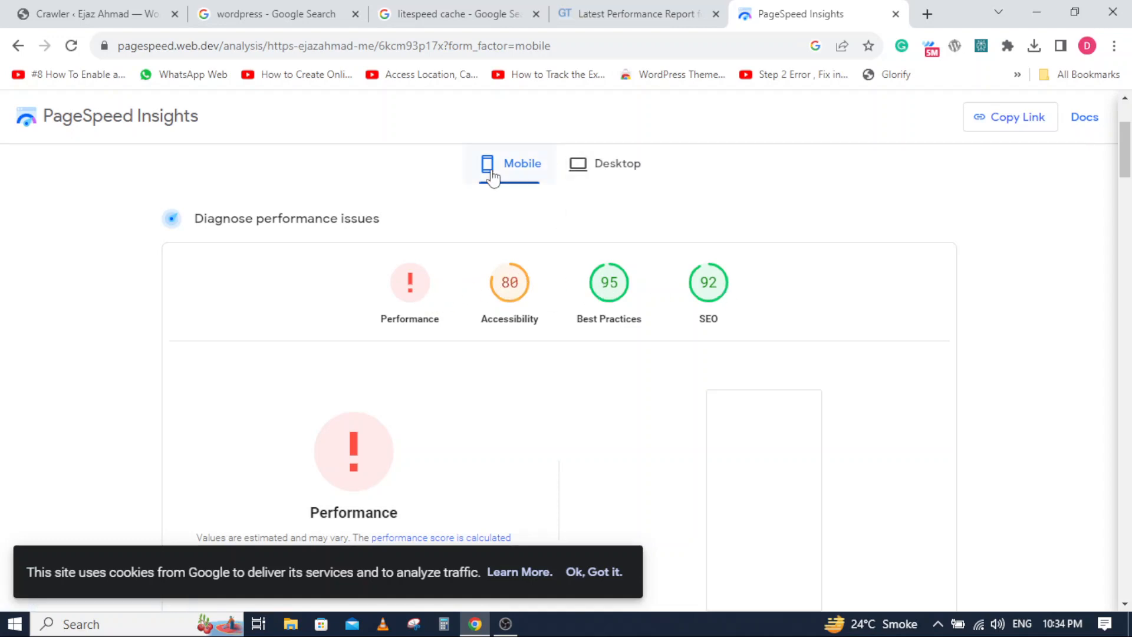
# - Examine the desktop scores and performance diagnosis in the PageSpeed Insights report, and return to the WordPress Crawler page
pyautogui.click(601, 171)
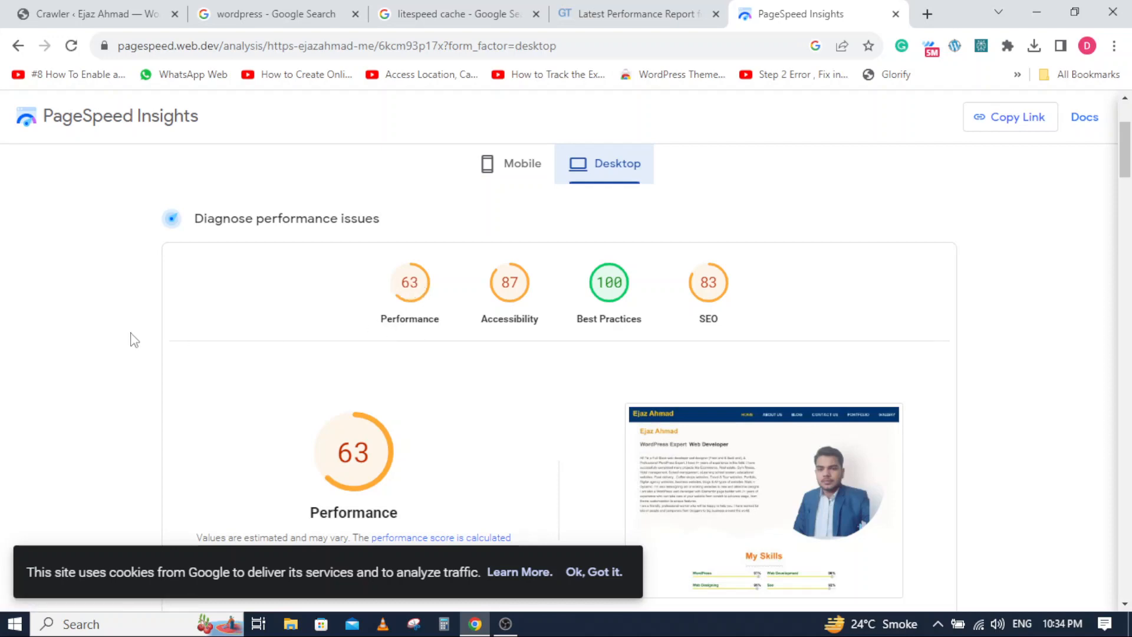
pyautogui.scroll(-4, 136, 342)
pyautogui.scroll(-4, 131, 340)
pyautogui.scroll(10, 131, 339)
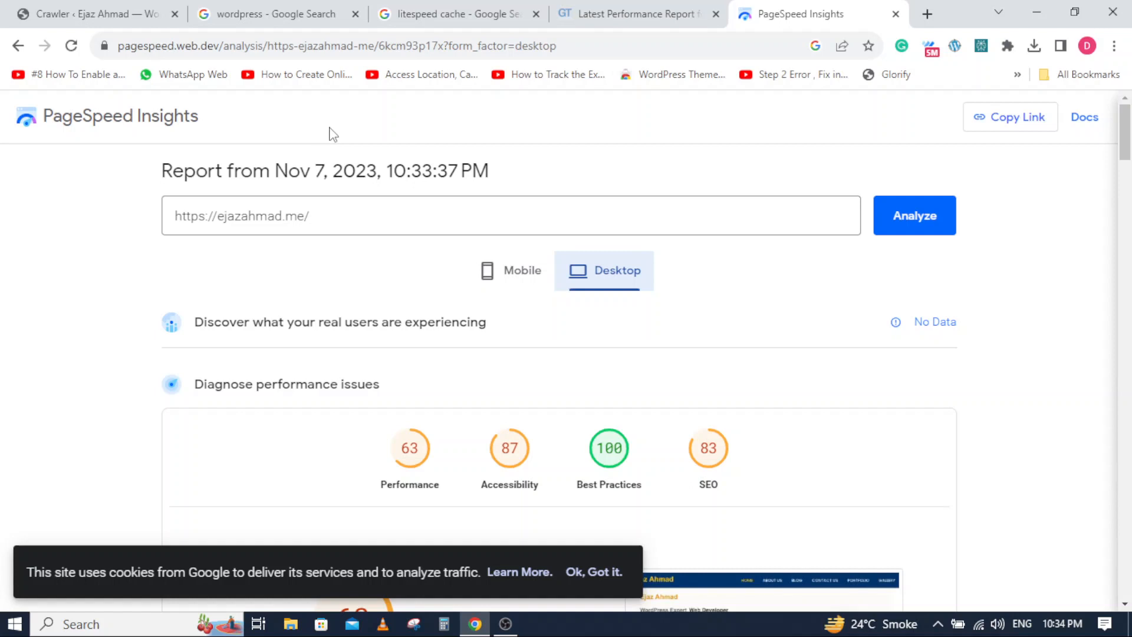
pyautogui.click(106, 8)
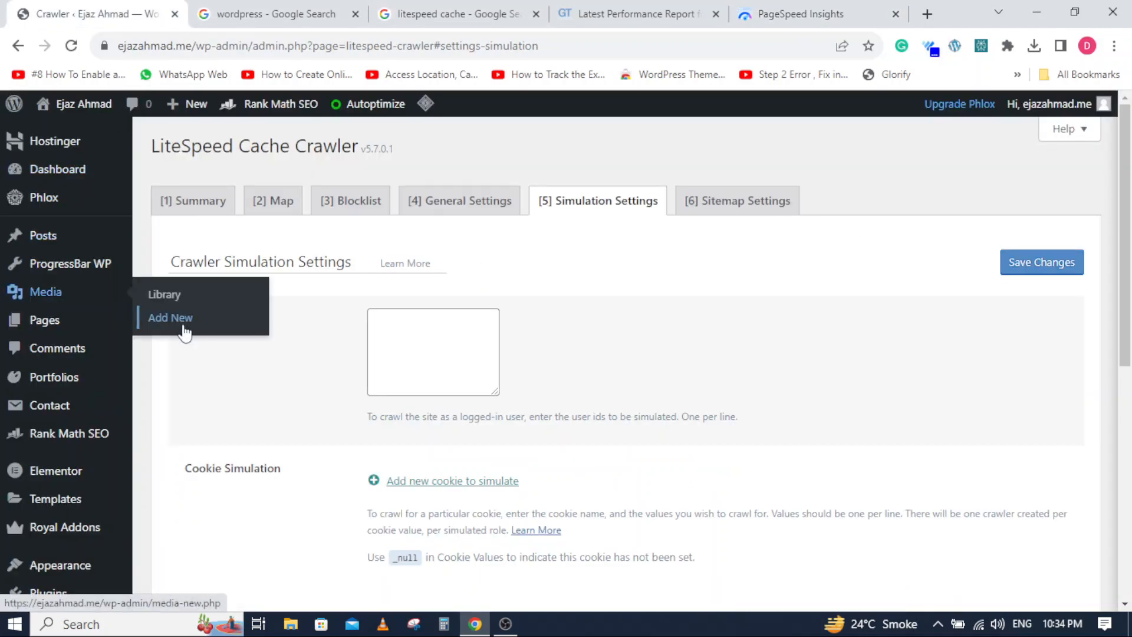